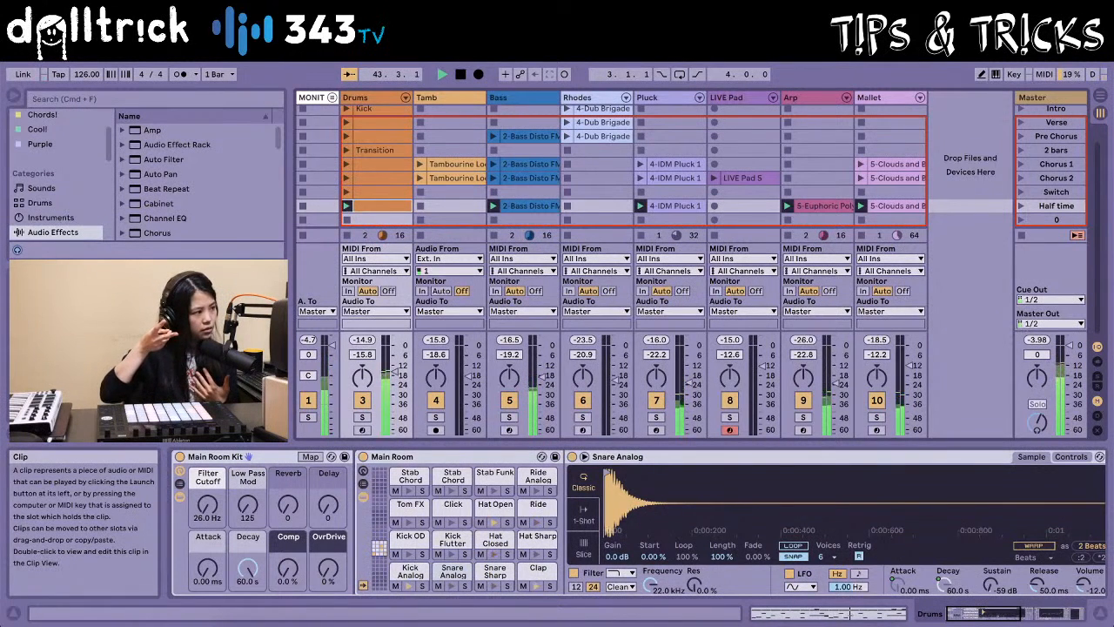
Launch the Drums clip in the Switch row, then halt the clips with the empty scene below Half time and stop playback
{"action": "left_click", "coordinate": [348, 191]}
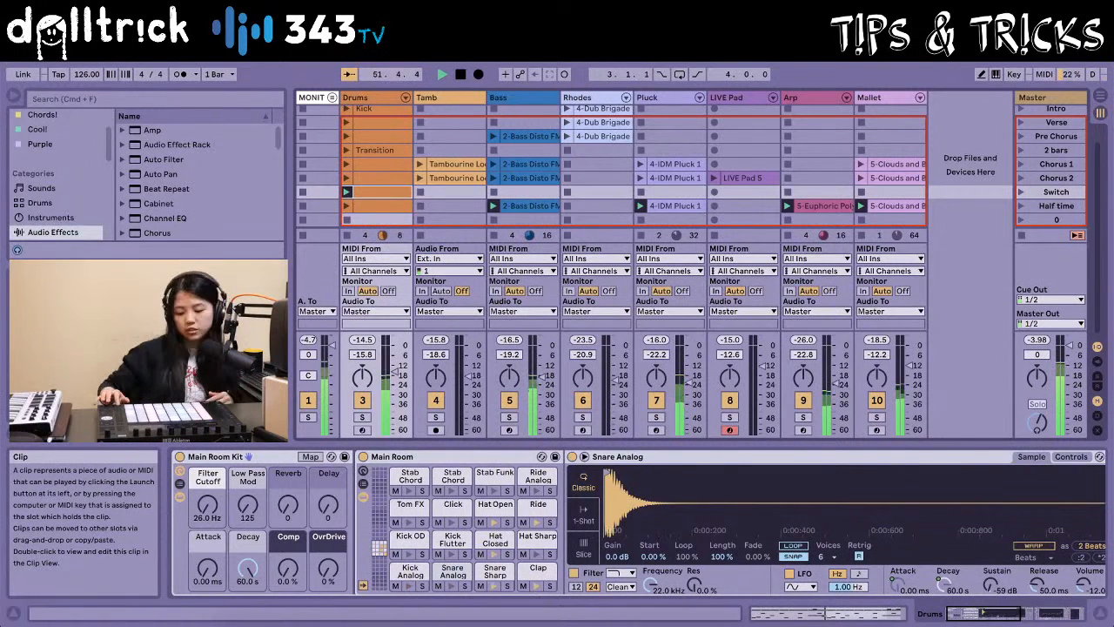
{"action": "left_click", "coordinate": [374, 219]}
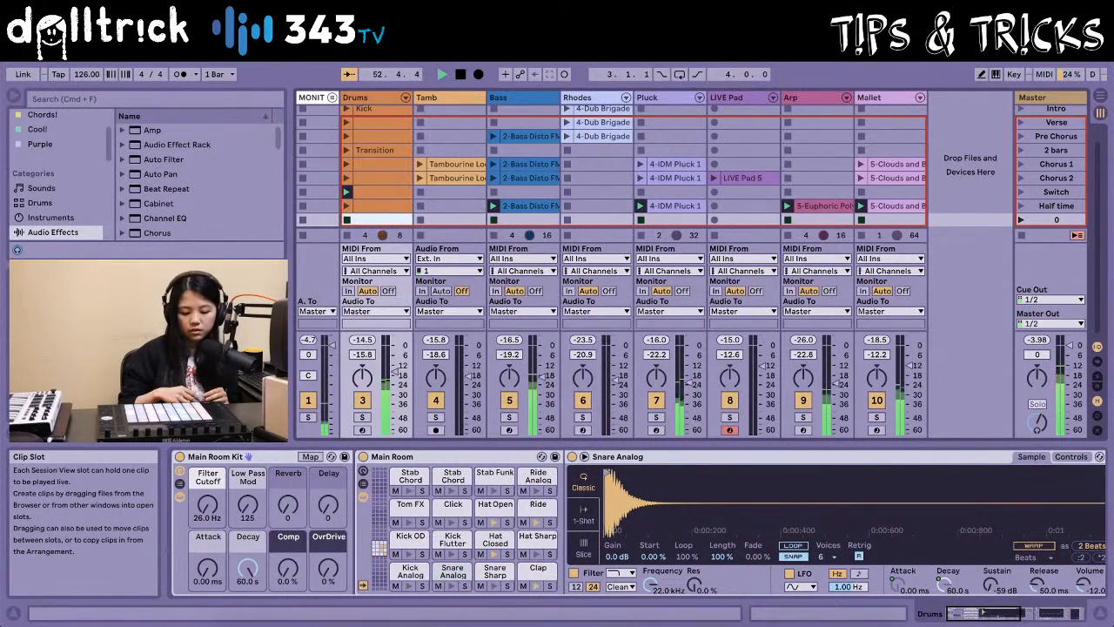
{"action": "key", "text": "space"}
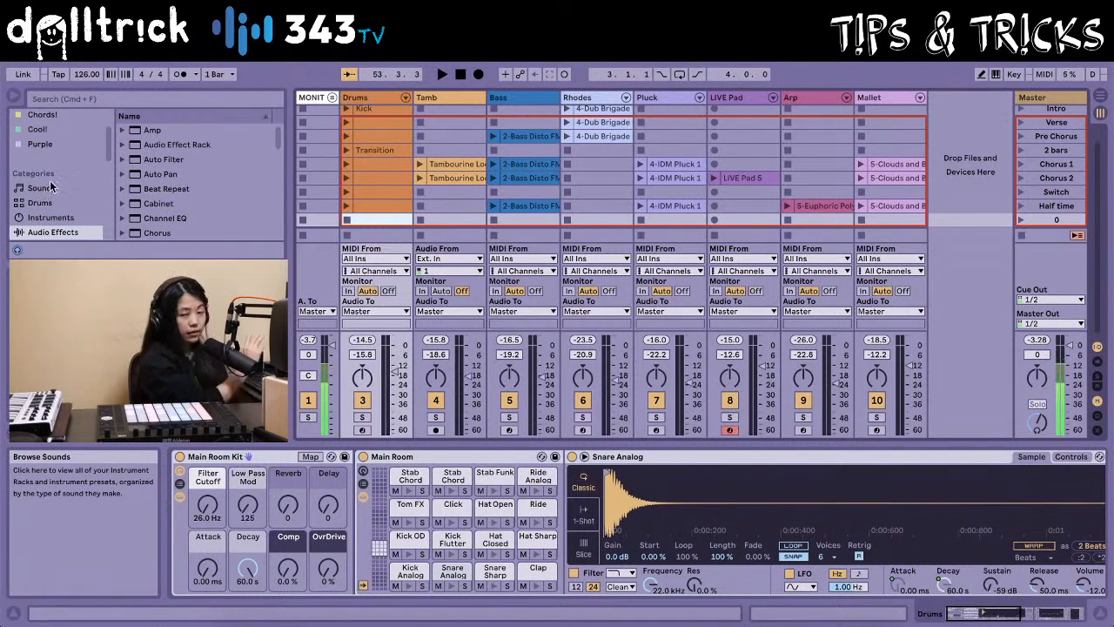
Add the Delay audio effect to the end of the Master track's device chain
{"action": "scroll", "coordinate": [160, 193], "scroll_direction": "down", "scroll_amount": 5}
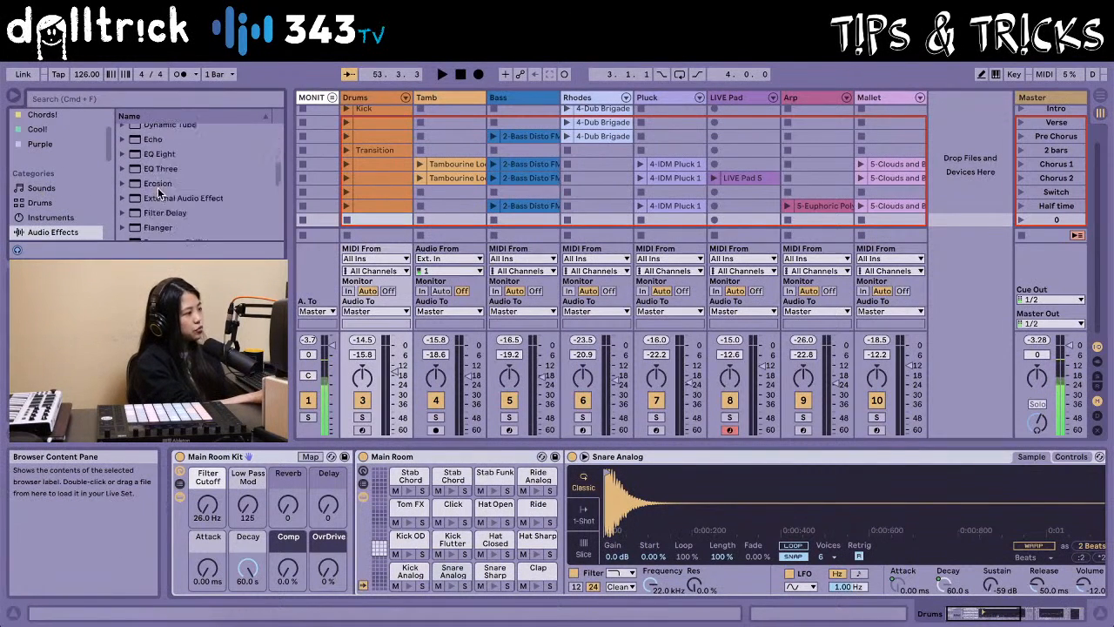
{"action": "scroll", "coordinate": [158, 196], "scroll_direction": "up", "scroll_amount": 3}
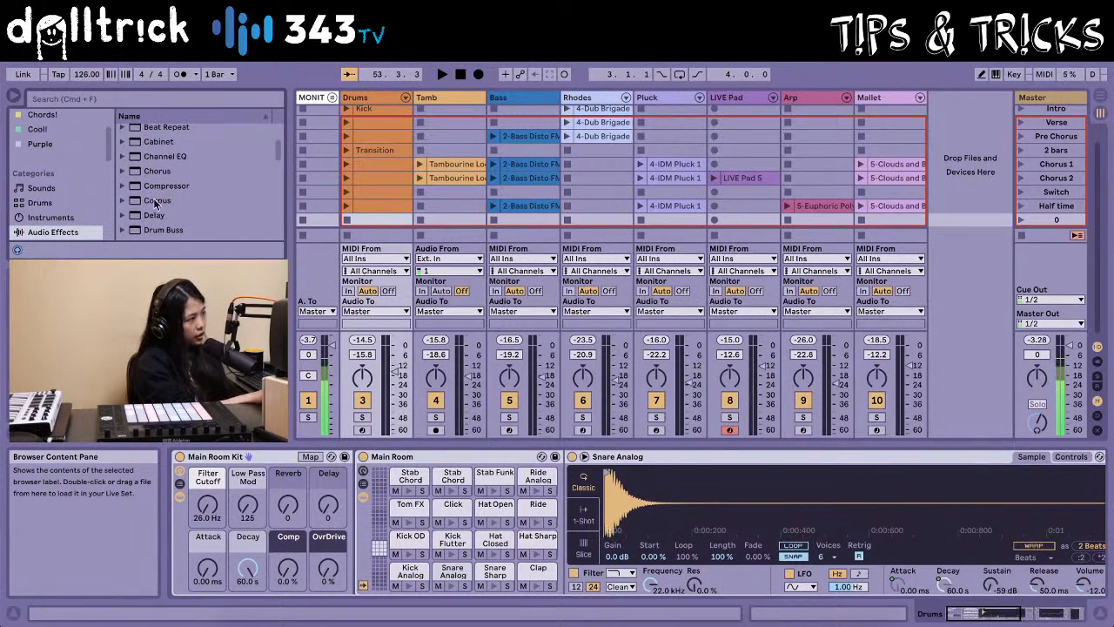
{"action": "left_click", "coordinate": [145, 215]}
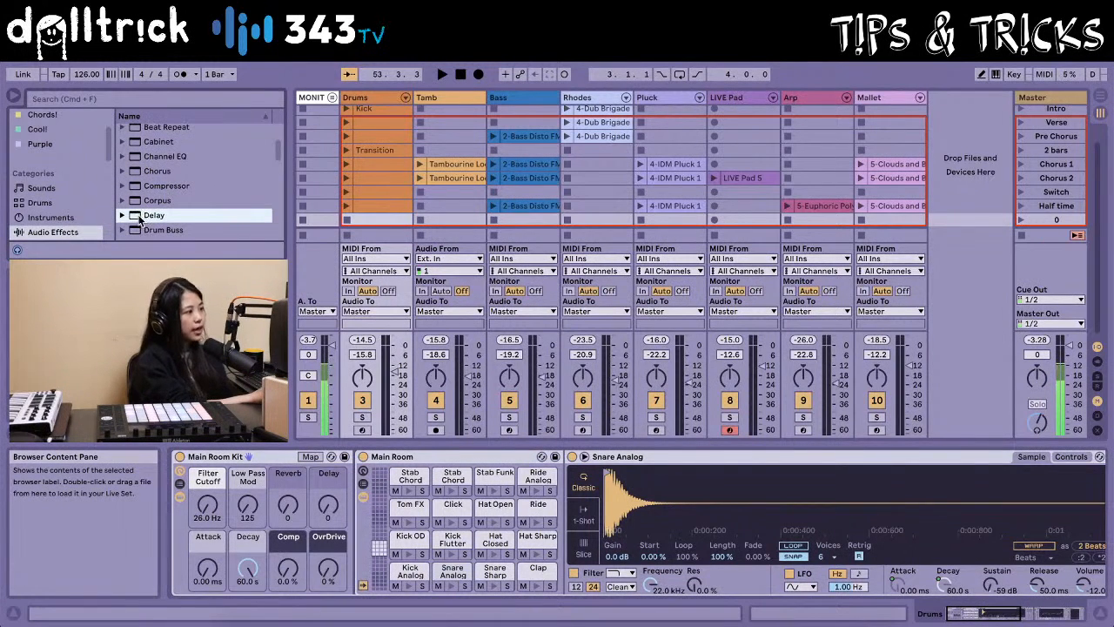
{"action": "left_click_drag", "start_coordinate": [138, 216], "coordinate": [1048, 180]}
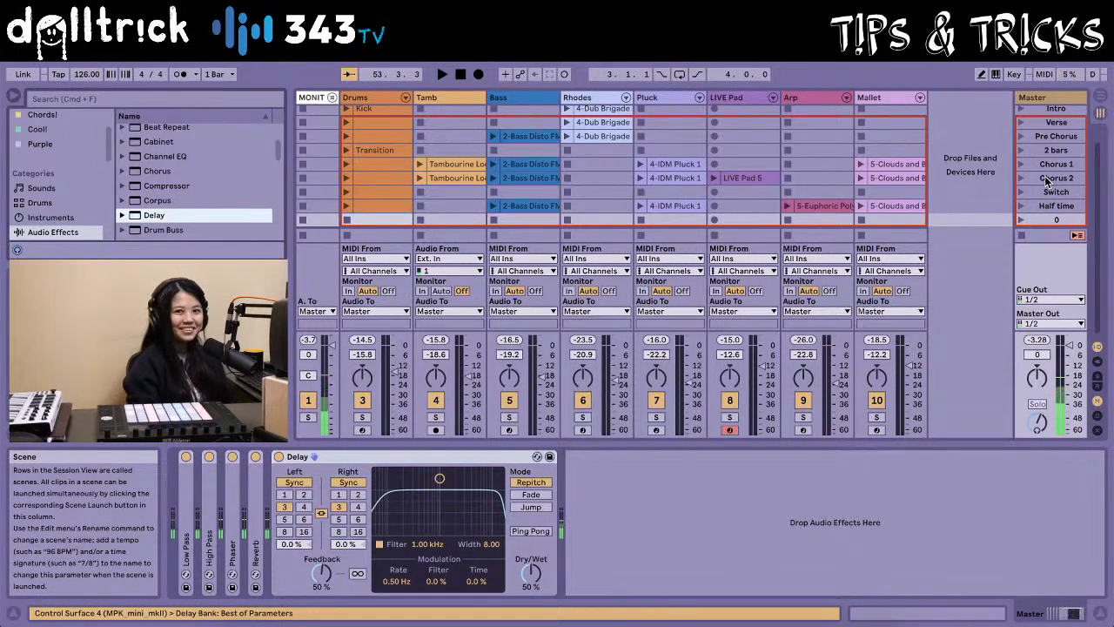
Deactivate the Reverb, Phaser, High Pass, Low Pass and Delay devices on the Master track
{"action": "left_click", "coordinate": [255, 456]}
{"action": "left_click", "coordinate": [233, 457]}
{"action": "left_click", "coordinate": [209, 457]}
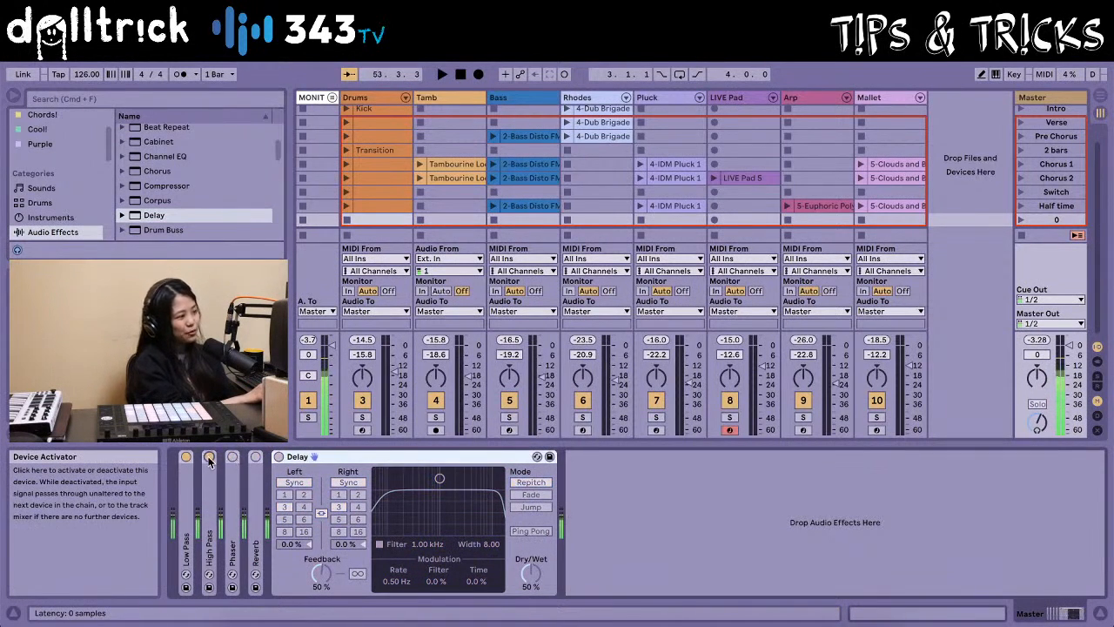
{"action": "left_click", "coordinate": [186, 457]}
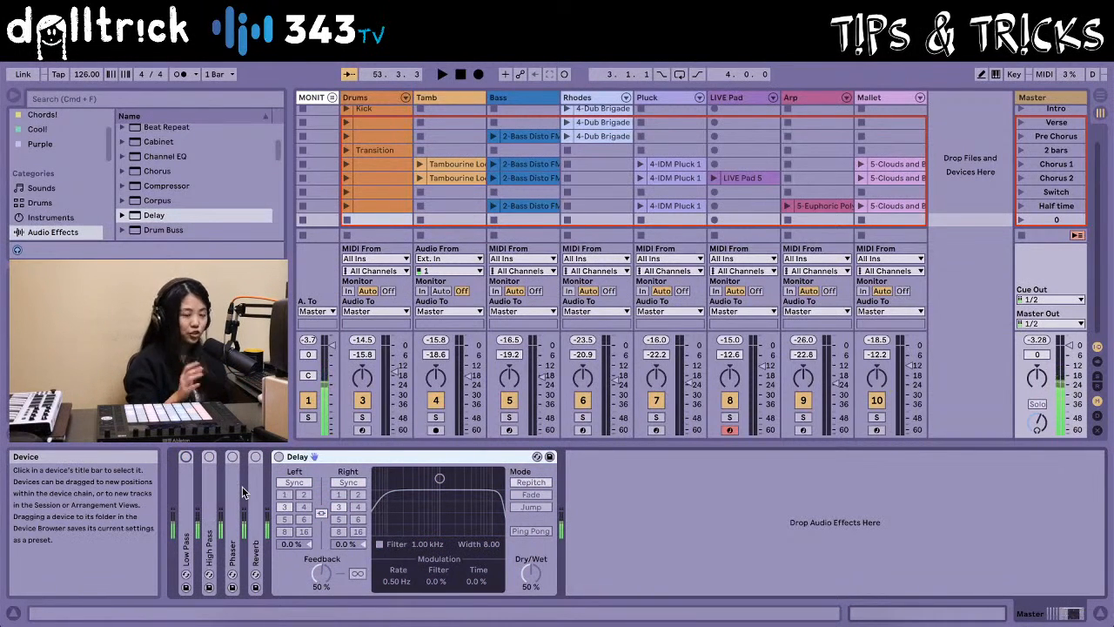
Set the Delay's Dry/Wet to 0% and activate the device
{"action": "right_click", "coordinate": [532, 571]}
{"action": "key", "text": "Escape"}
{"action": "left_click_drag", "start_coordinate": [532, 572], "coordinate": [532, 620]}
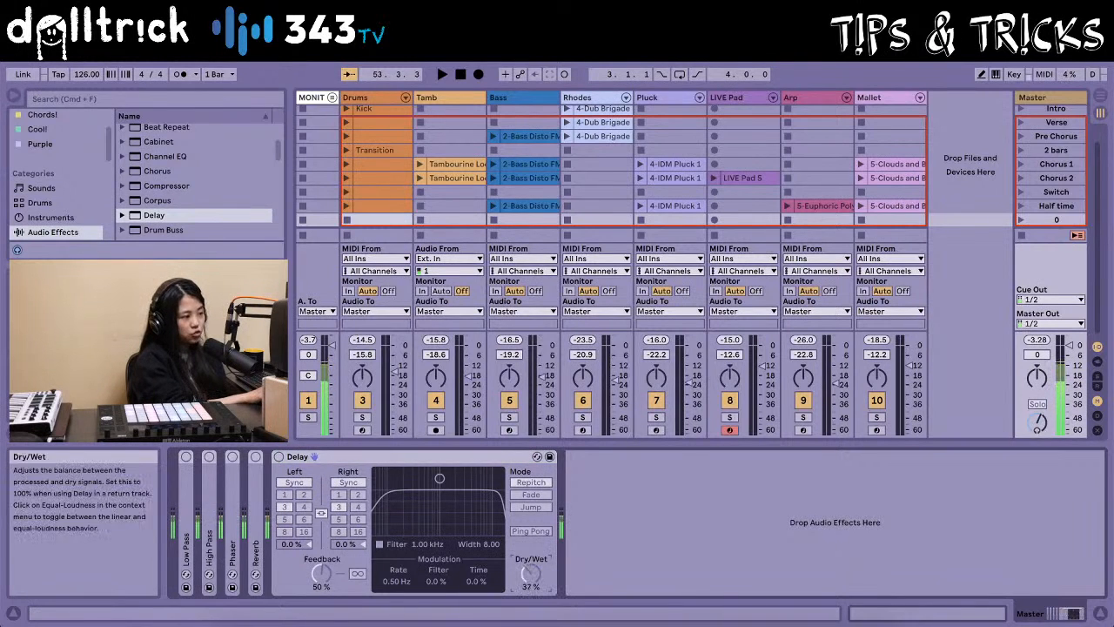
{"action": "left_click", "coordinate": [279, 457]}
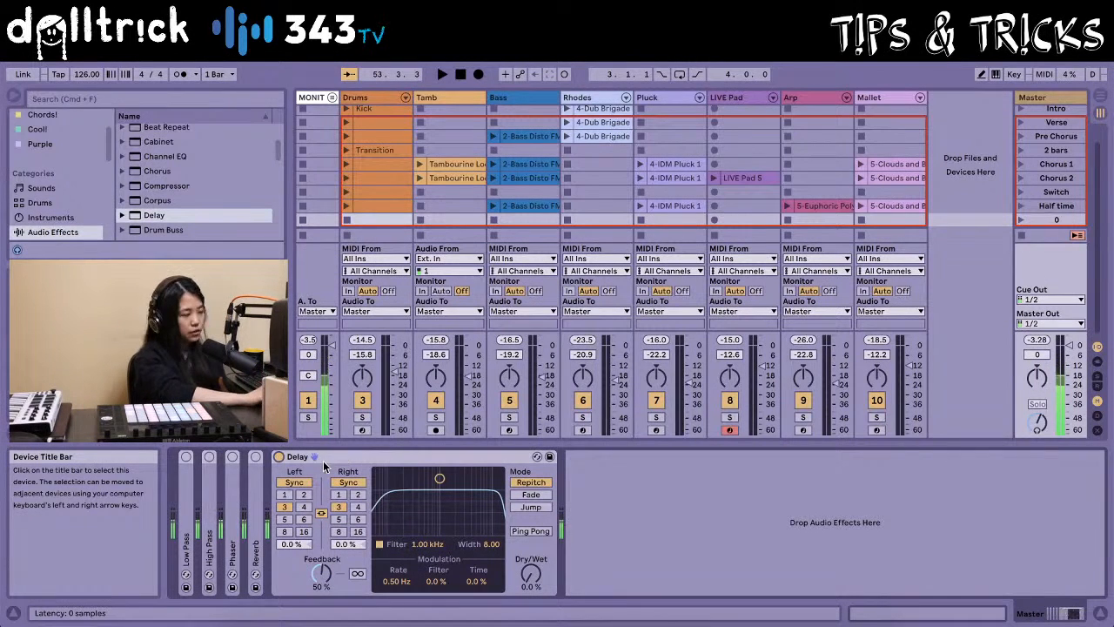
Delete the Reverb, Phaser, High Pass and Low Pass devices from the Master track, keeping only the Delay
{"action": "left_click", "coordinate": [251, 498]}
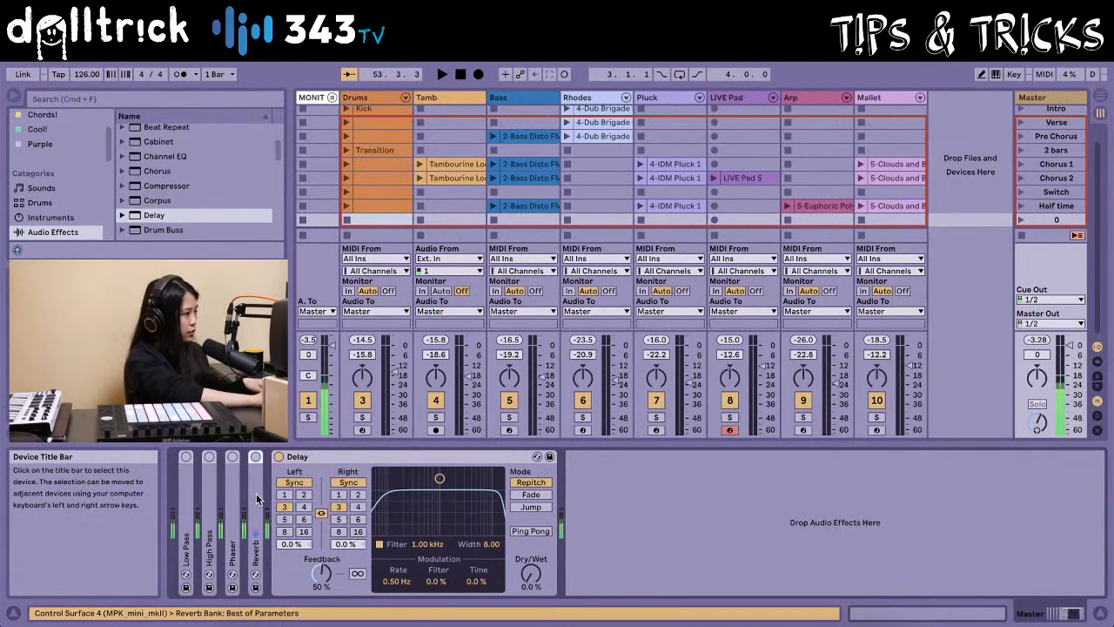
{"action": "key", "text": "Delete"}
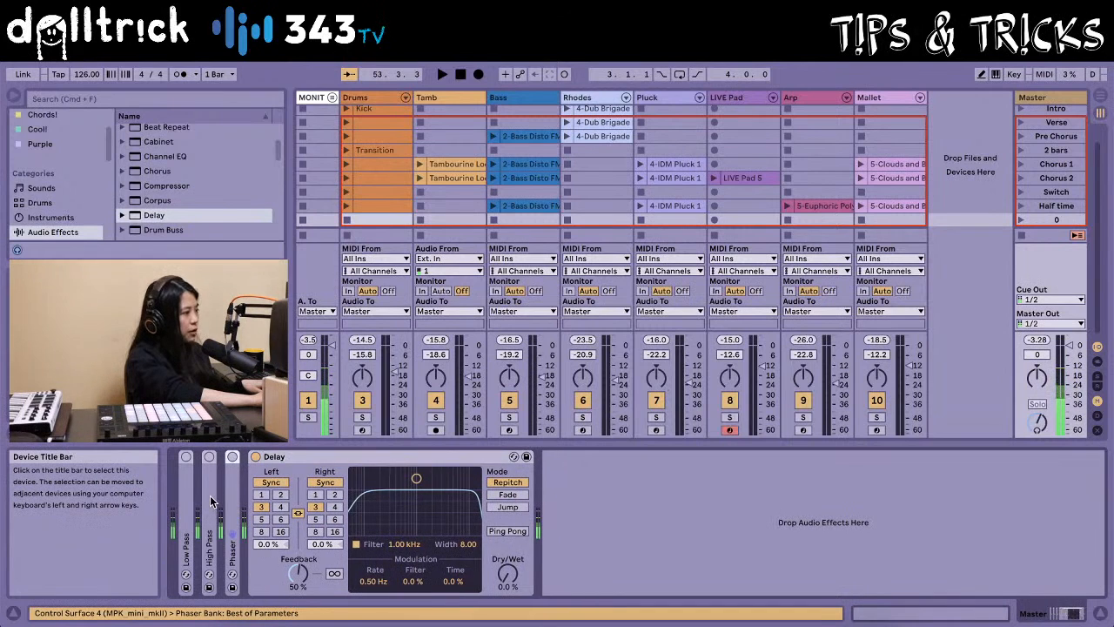
{"action": "key", "text": "Delete"}
{"action": "key", "text": "Delete"}
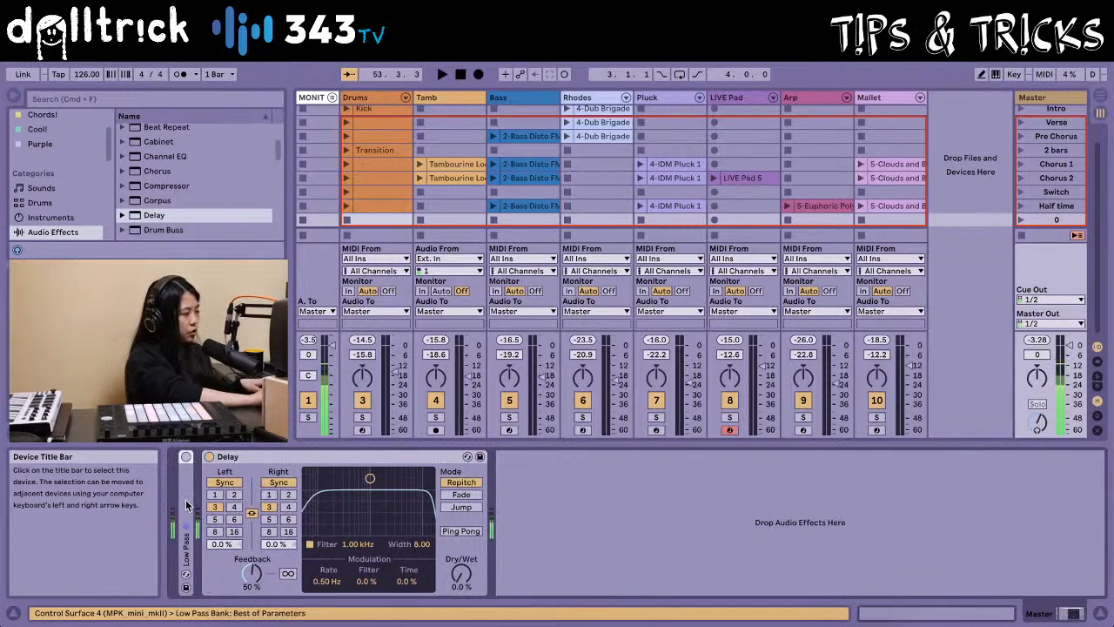
{"action": "key", "text": "Delete"}
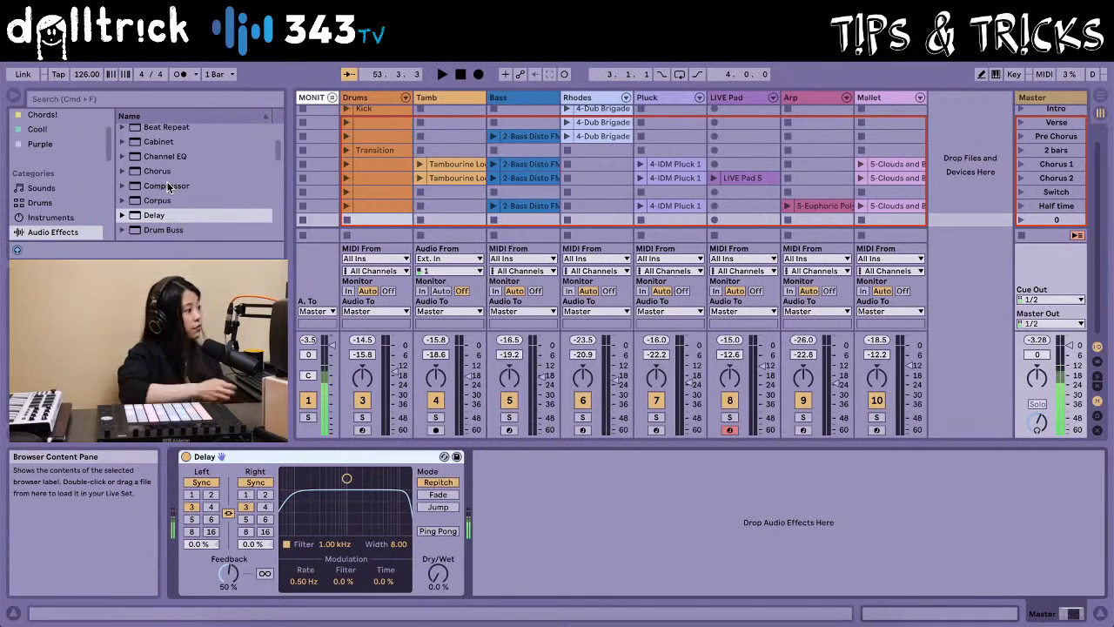
Add the Reverb audio effect after the Delay on the Master track and set its Dry/Wet to 0%
{"action": "scroll", "coordinate": [166, 192], "scroll_direction": "down", "scroll_amount": 3}
{"action": "scroll", "coordinate": [163, 197], "scroll_direction": "down", "scroll_amount": 12}
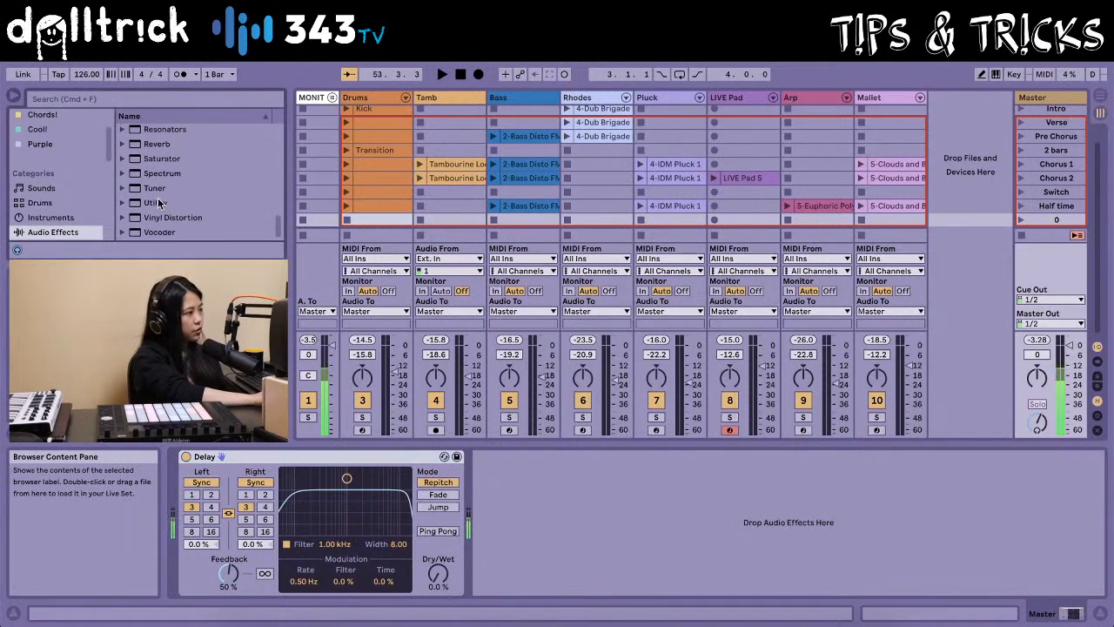
{"action": "left_click_drag", "start_coordinate": [149, 144], "coordinate": [529, 553]}
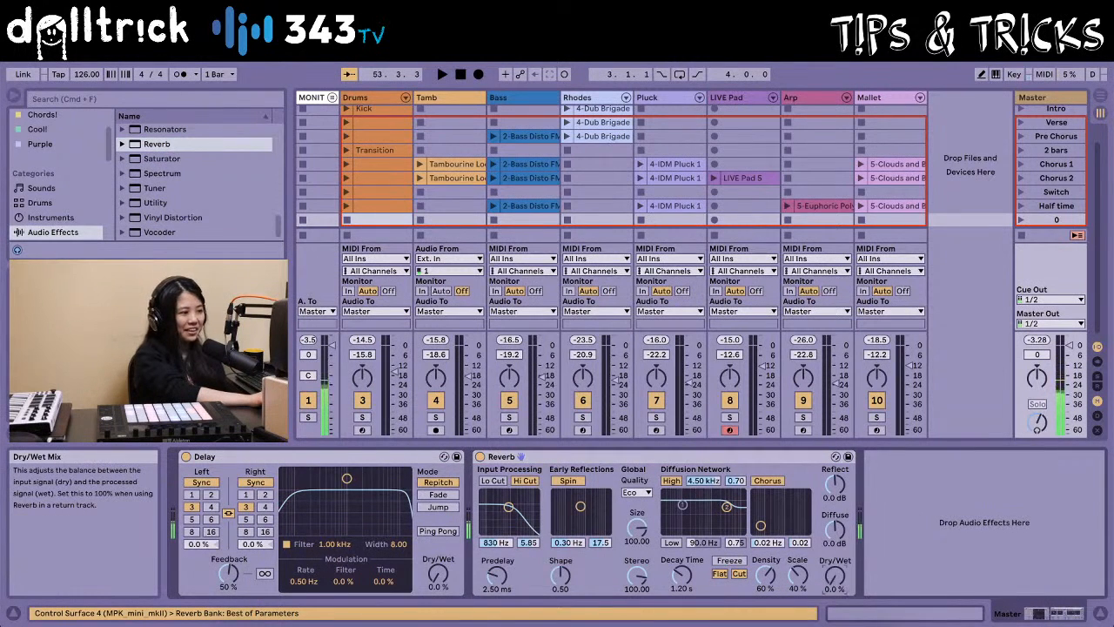
{"action": "left_click_drag", "start_coordinate": [834, 575], "coordinate": [834, 609]}
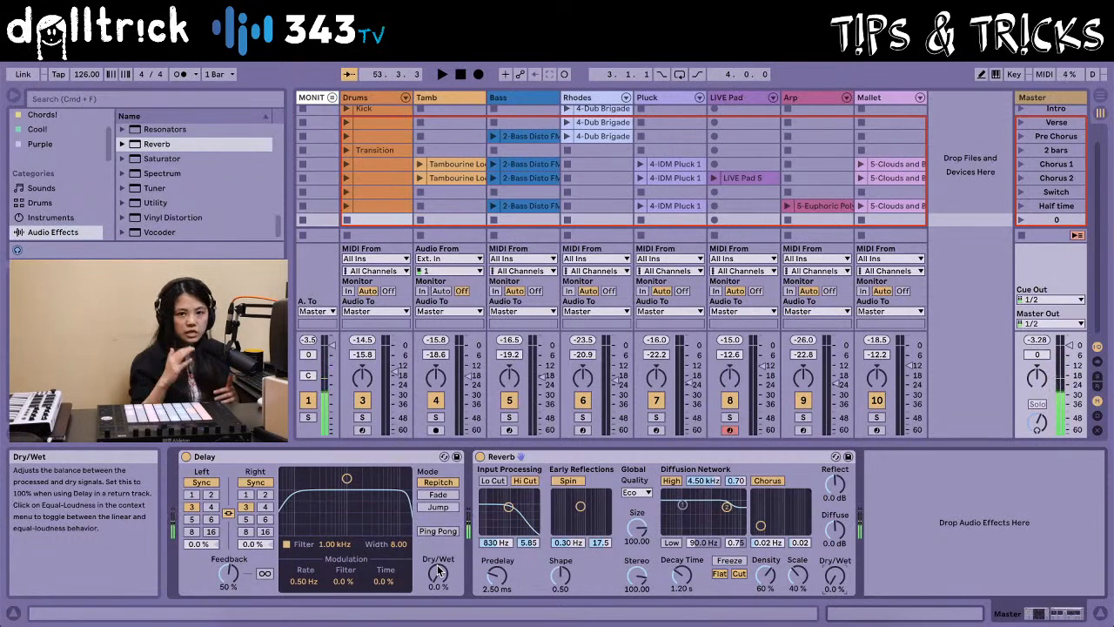
{"action": "left_click_drag", "start_coordinate": [439, 570], "coordinate": [440, 563]}
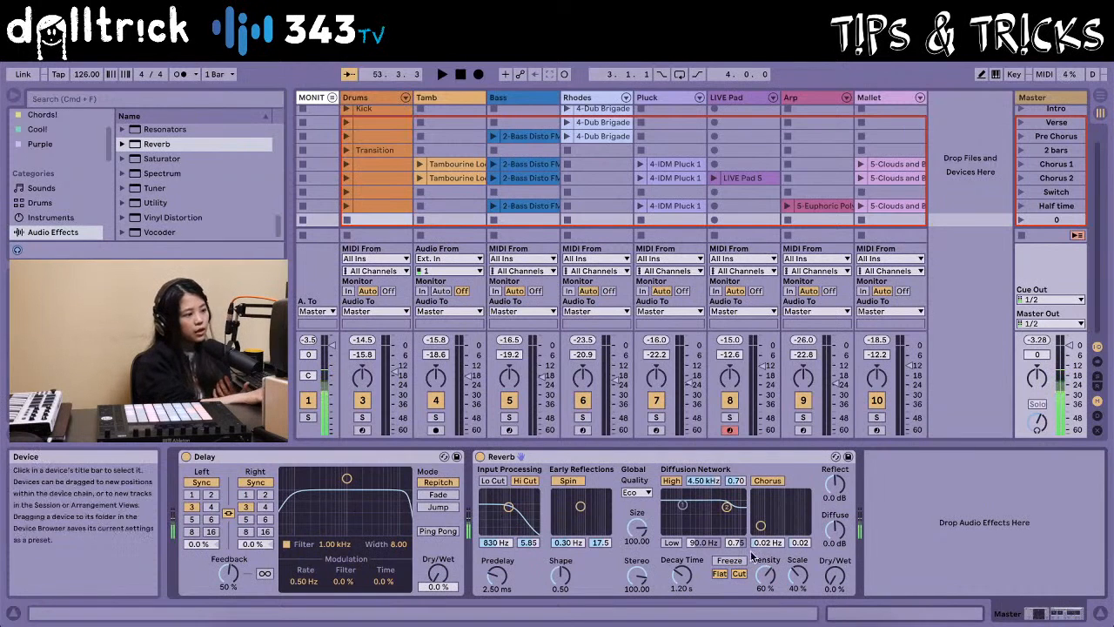
{"action": "mouse_move", "coordinate": [834, 576]}
{"action": "left_mouse_down"}
{"action": "mouse_move", "coordinate": [835, 557]}
{"action": "mouse_move", "coordinate": [835, 579]}
{"action": "left_mouse_up"}
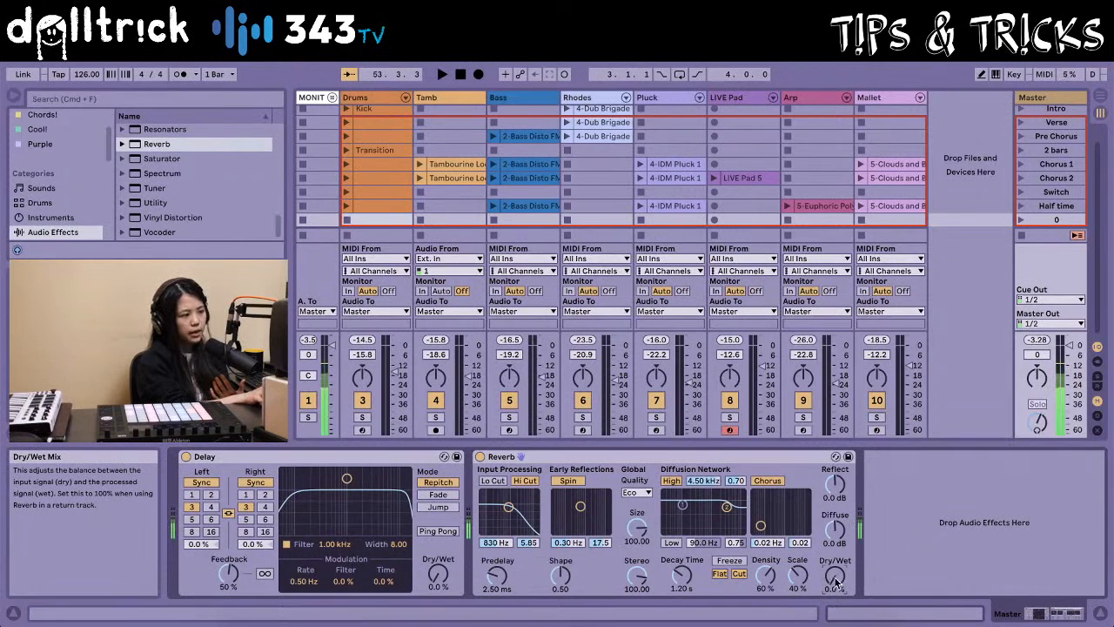
{"action": "mouse_move", "coordinate": [835, 581]}
{"action": "left_mouse_down"}
{"action": "mouse_move", "coordinate": [836, 539]}
{"action": "mouse_move", "coordinate": [835, 587]}
{"action": "left_mouse_up"}
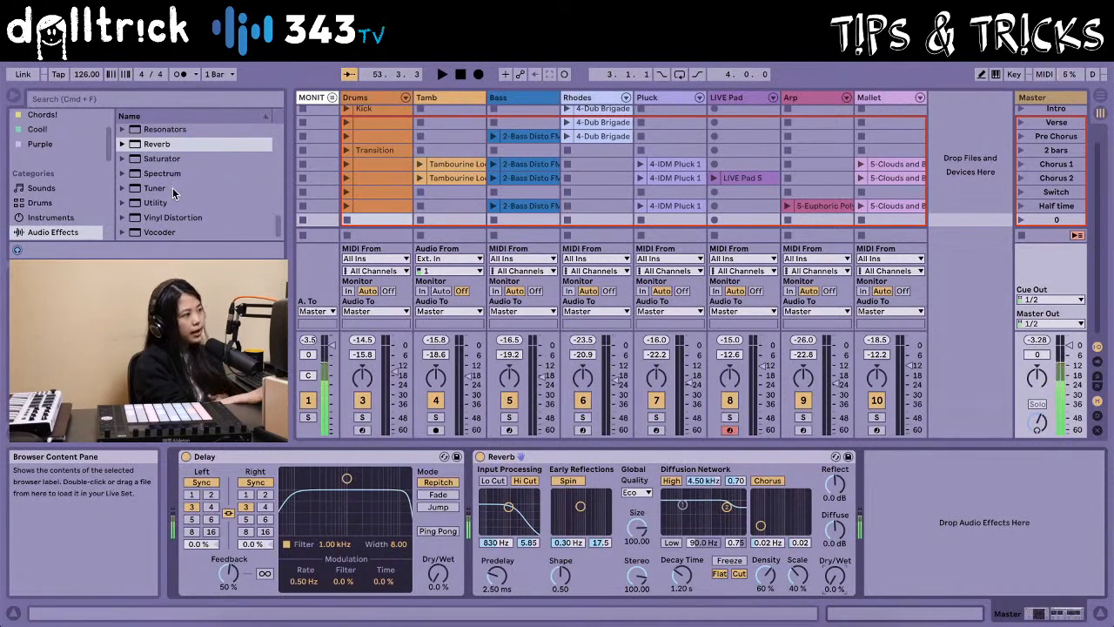
Add an Auto Filter after the Reverb on the Master track and raise its cutoff frequency to 19.9 kHz
{"action": "scroll", "coordinate": [173, 190], "scroll_direction": "up", "scroll_amount": 5}
{"action": "scroll", "coordinate": [169, 196], "scroll_direction": "up", "scroll_amount": 10}
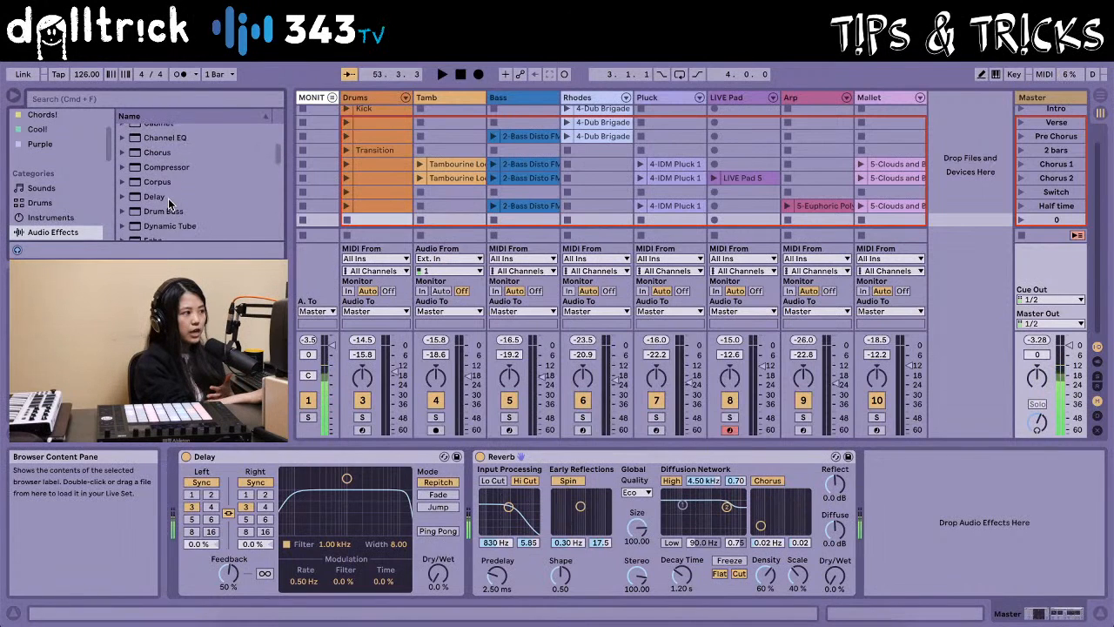
{"action": "scroll", "coordinate": [168, 198], "scroll_direction": "up", "scroll_amount": 1}
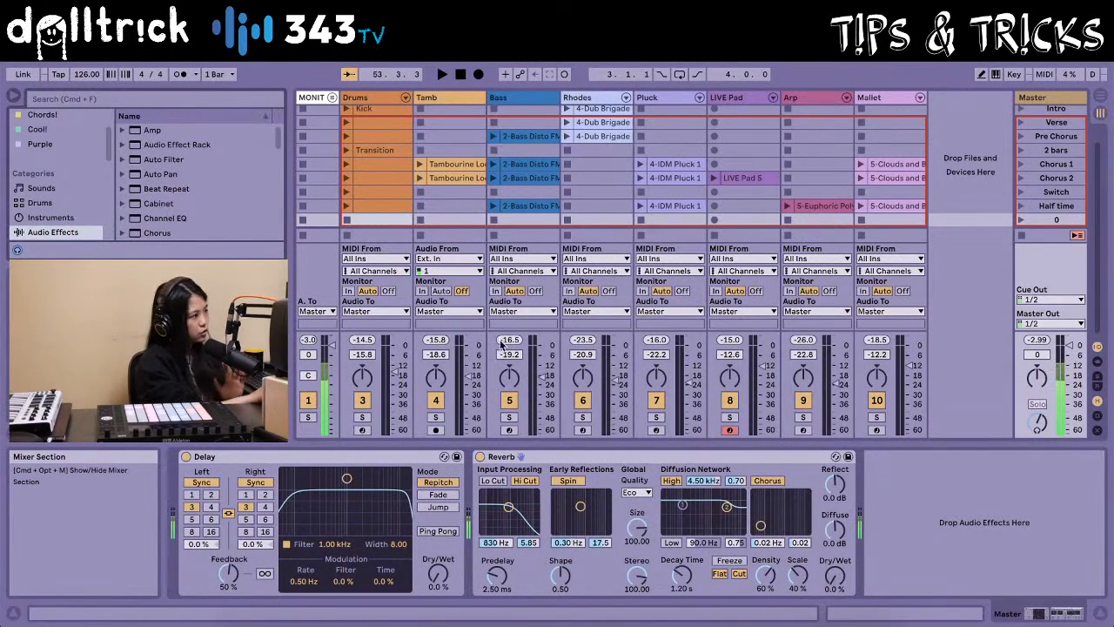
{"action": "scroll", "coordinate": [174, 192], "scroll_direction": "down", "scroll_amount": 2}
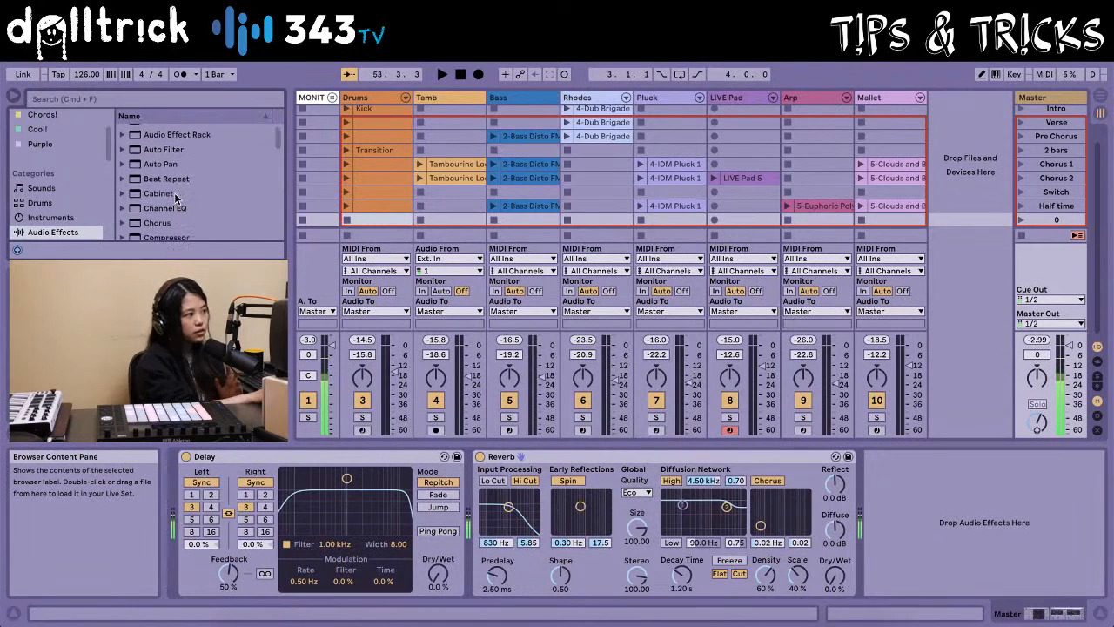
{"action": "scroll", "coordinate": [174, 192], "scroll_direction": "up", "scroll_amount": 2}
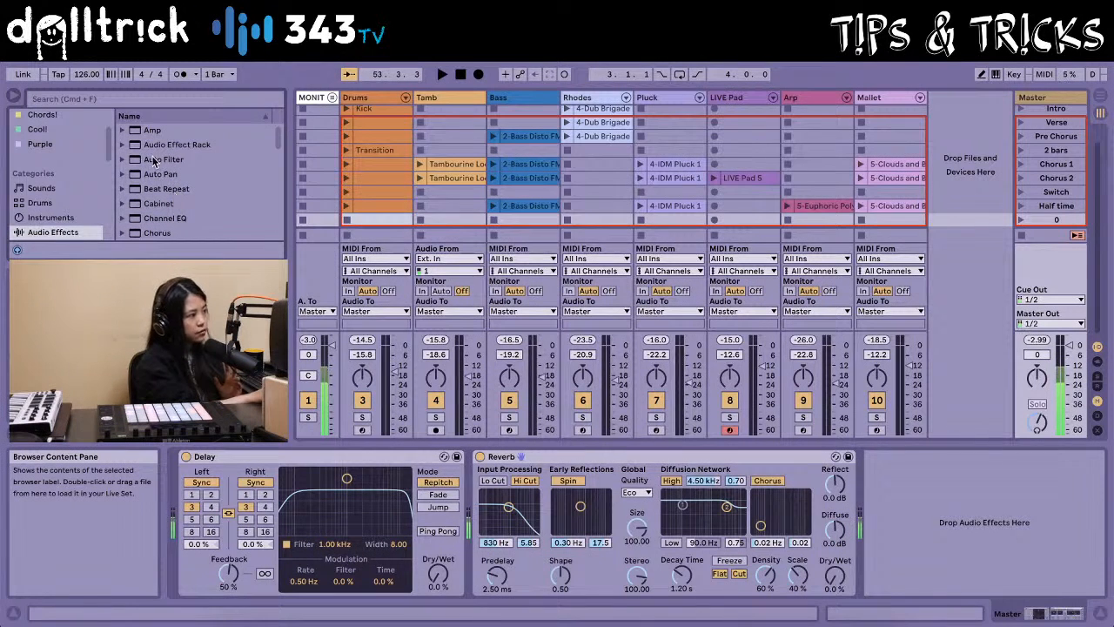
{"action": "mouse_move", "coordinate": [148, 163]}
{"action": "left_mouse_down"}
{"action": "mouse_move", "coordinate": [220, 233]}
{"action": "mouse_move", "coordinate": [924, 487]}
{"action": "mouse_move", "coordinate": [893, 491]}
{"action": "left_mouse_up"}
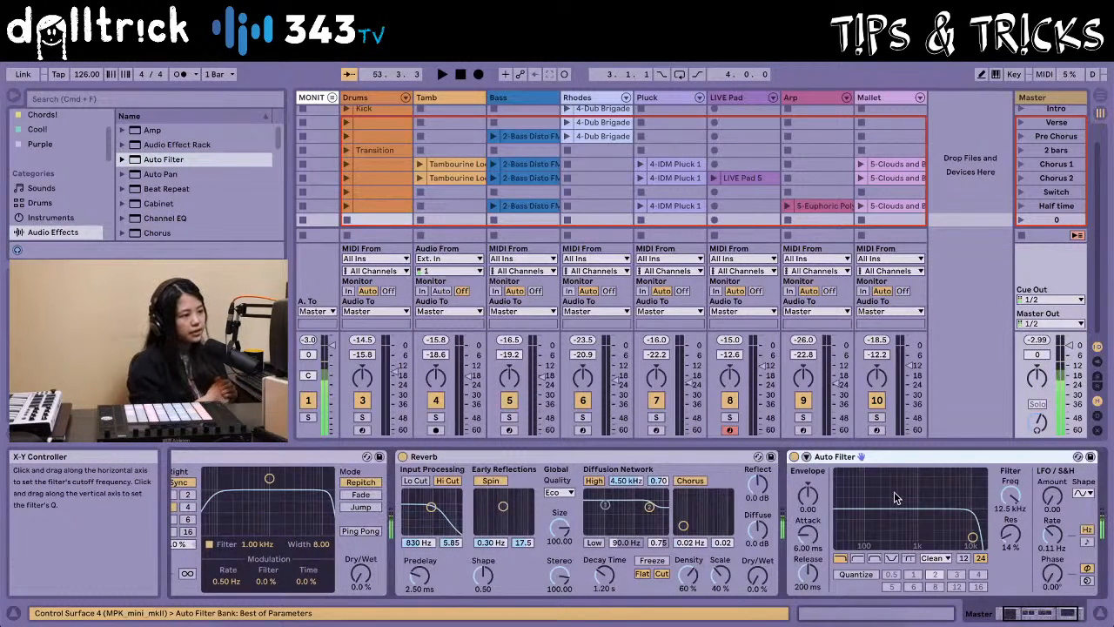
{"action": "mouse_move", "coordinate": [1013, 494]}
{"action": "left_mouse_down"}
{"action": "mouse_move", "coordinate": [1013, 479]}
{"action": "mouse_move", "coordinate": [1014, 503]}
{"action": "left_mouse_up"}
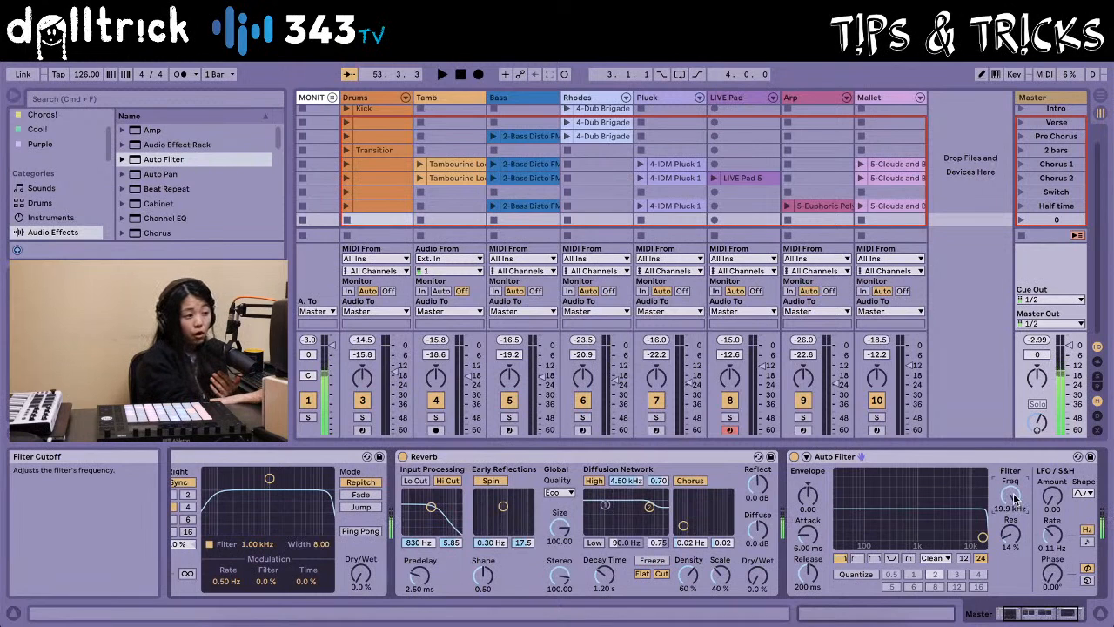
Sweep the Auto Filter's cutoff frequency down to about 2.29 kHz and return it to 19.9 kHz
{"action": "scroll", "coordinate": [1009, 504], "scroll_direction": "right", "scroll_amount": 3}
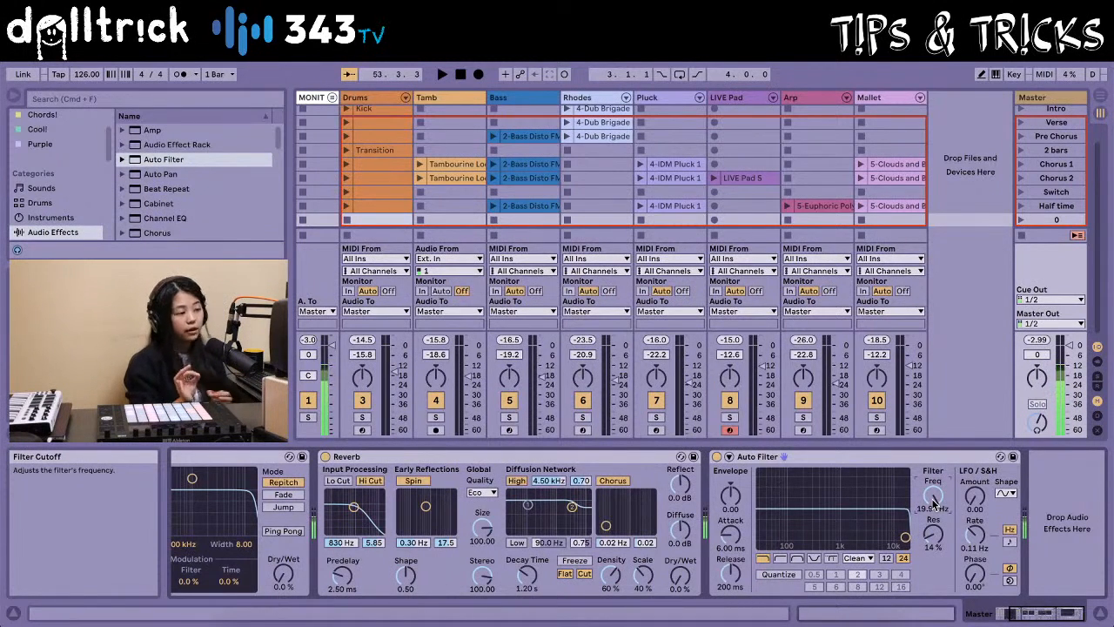
{"action": "left_click_drag", "start_coordinate": [933, 501], "coordinate": [932, 541]}
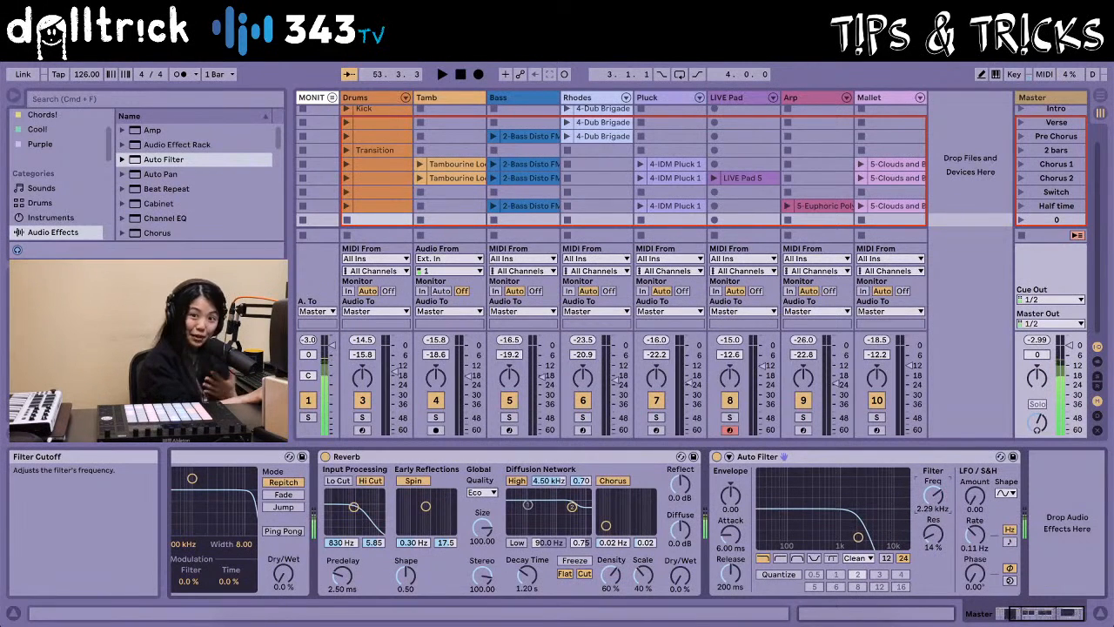
{"action": "left_click_drag", "start_coordinate": [934, 503], "coordinate": [933, 463]}
{"action": "mouse_move", "coordinate": [933, 501]}
{"action": "left_mouse_down"}
{"action": "mouse_move", "coordinate": [933, 527]}
{"action": "mouse_move", "coordinate": [929, 508]}
{"action": "left_mouse_up"}
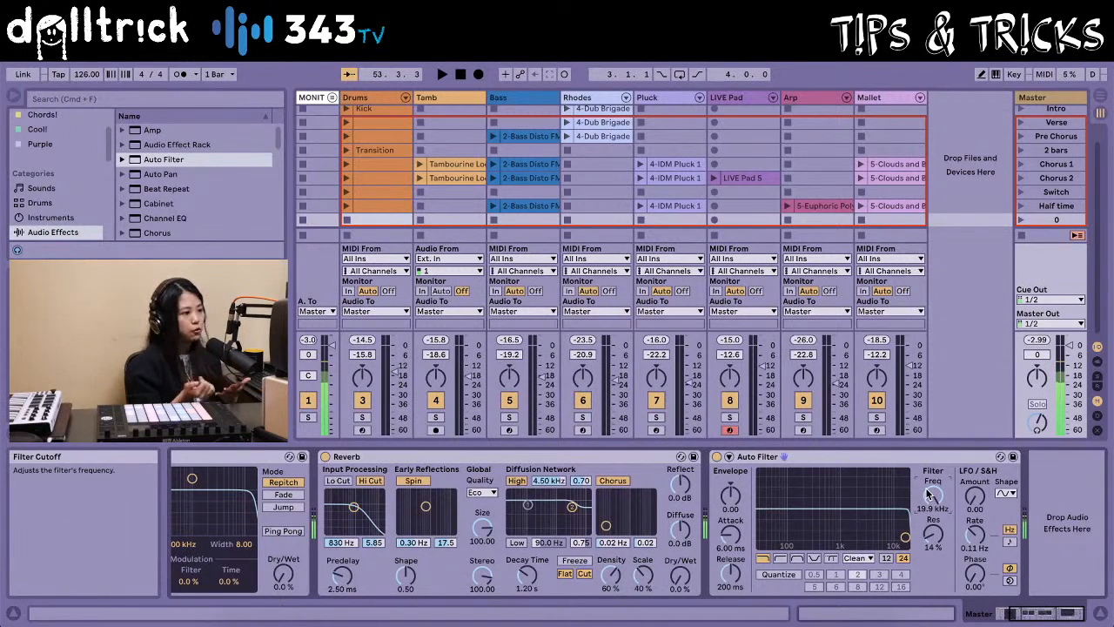
{"action": "mouse_move", "coordinate": [933, 498]}
{"action": "left_mouse_down"}
{"action": "mouse_move", "coordinate": [933, 561]}
{"action": "mouse_move", "coordinate": [933, 496]}
{"action": "left_mouse_up"}
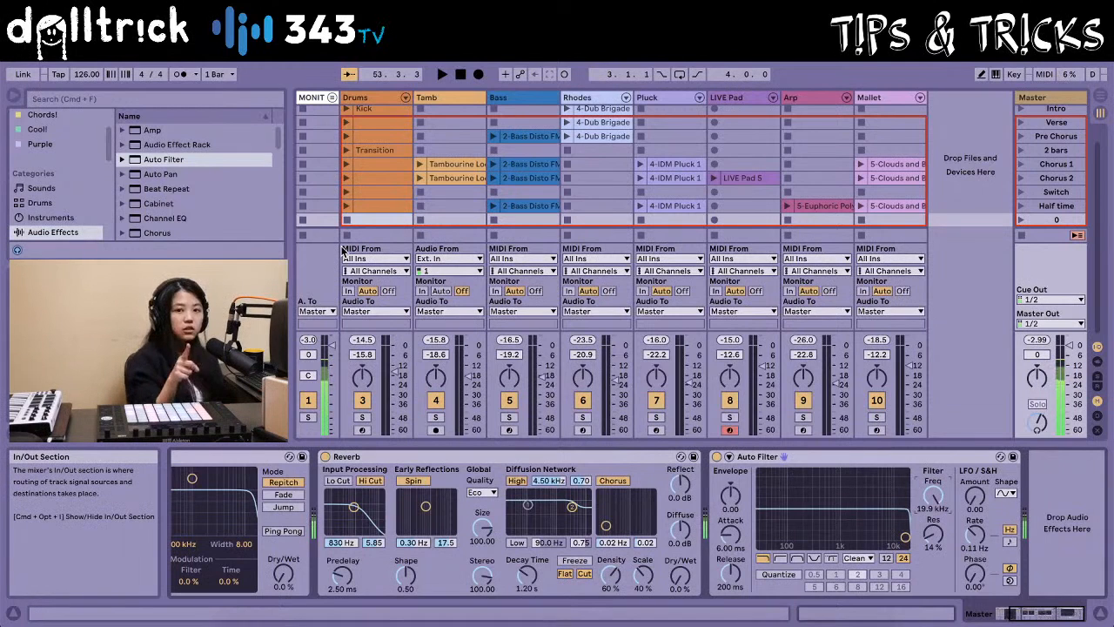
Add a second Auto Filter to the end of the Master chain, set as a highpass with its cutoff at about 26 Hz
{"action": "left_click", "coordinate": [157, 162]}
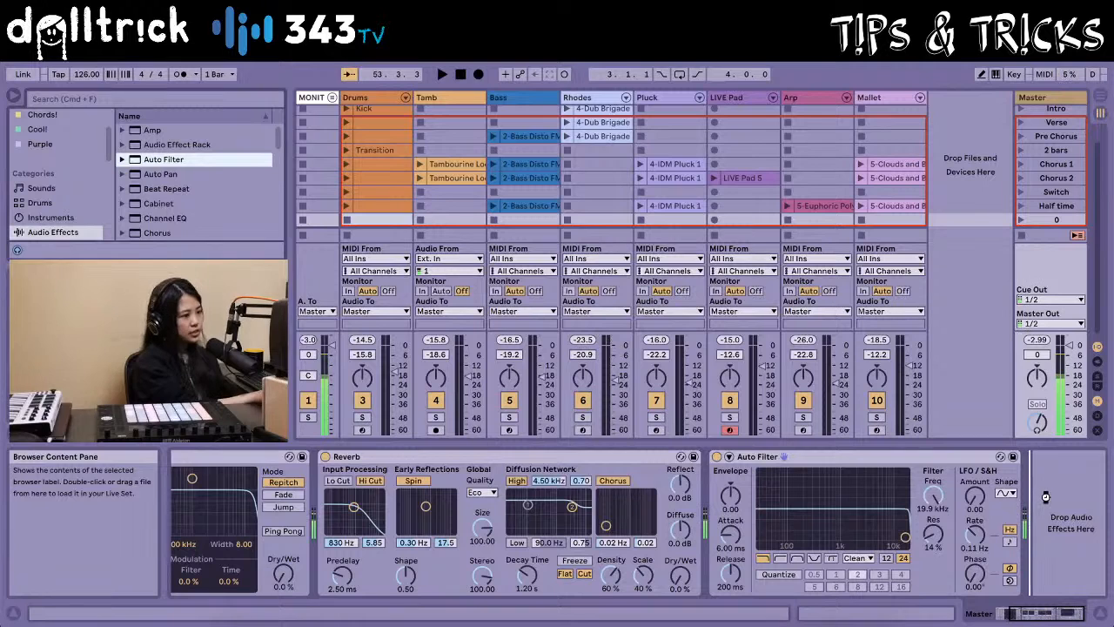
{"action": "key", "text": "Return"}
{"action": "left_click_drag", "start_coordinate": [1009, 496], "coordinate": [1010, 452]}
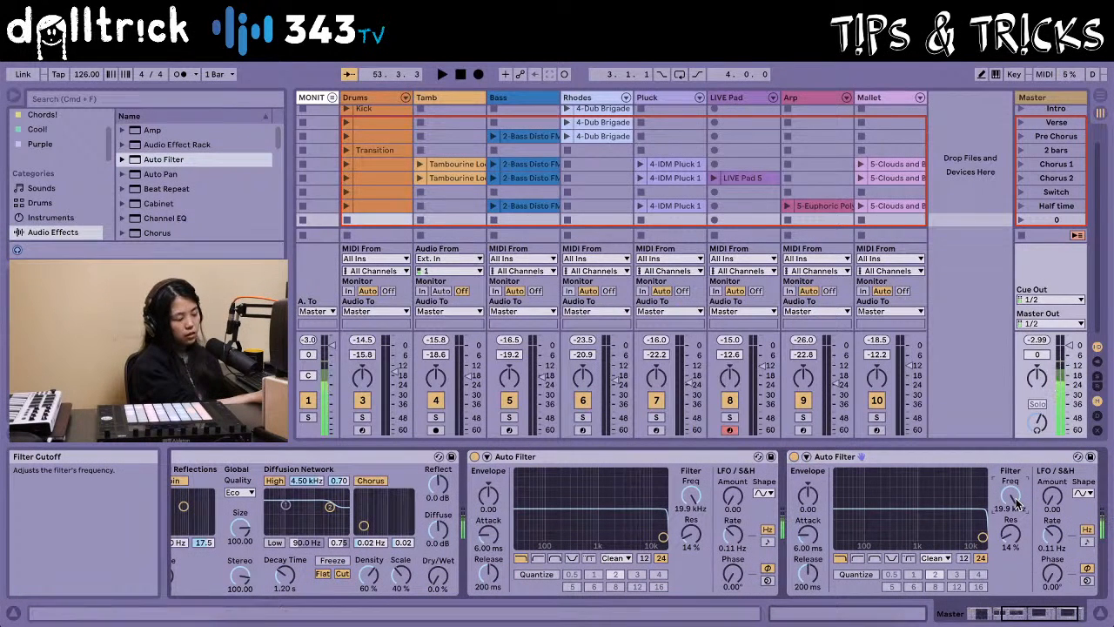
{"action": "left_click_drag", "start_coordinate": [1015, 502], "coordinate": [1016, 505]}
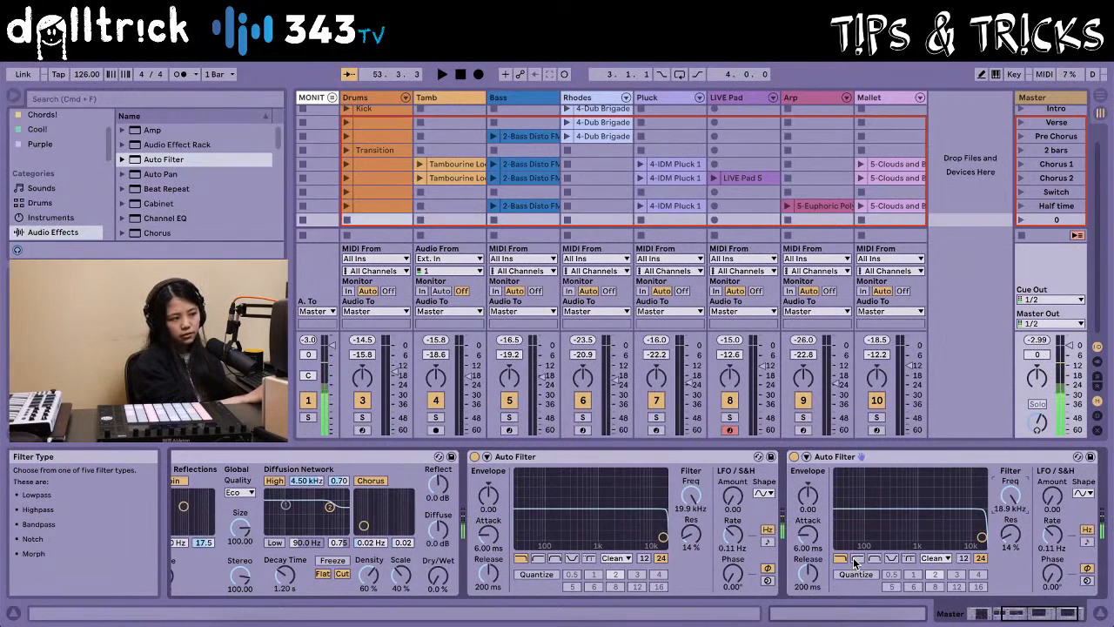
{"action": "left_click_drag", "start_coordinate": [982, 537], "coordinate": [903, 537]}
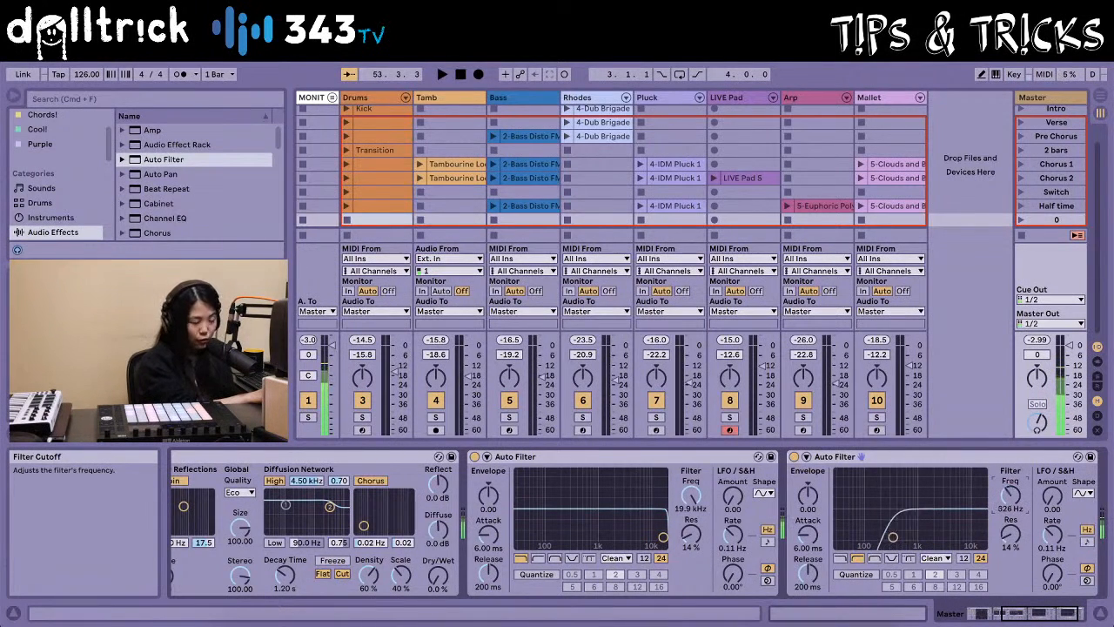
{"action": "left_click_drag", "start_coordinate": [1010, 495], "coordinate": [1009, 522]}
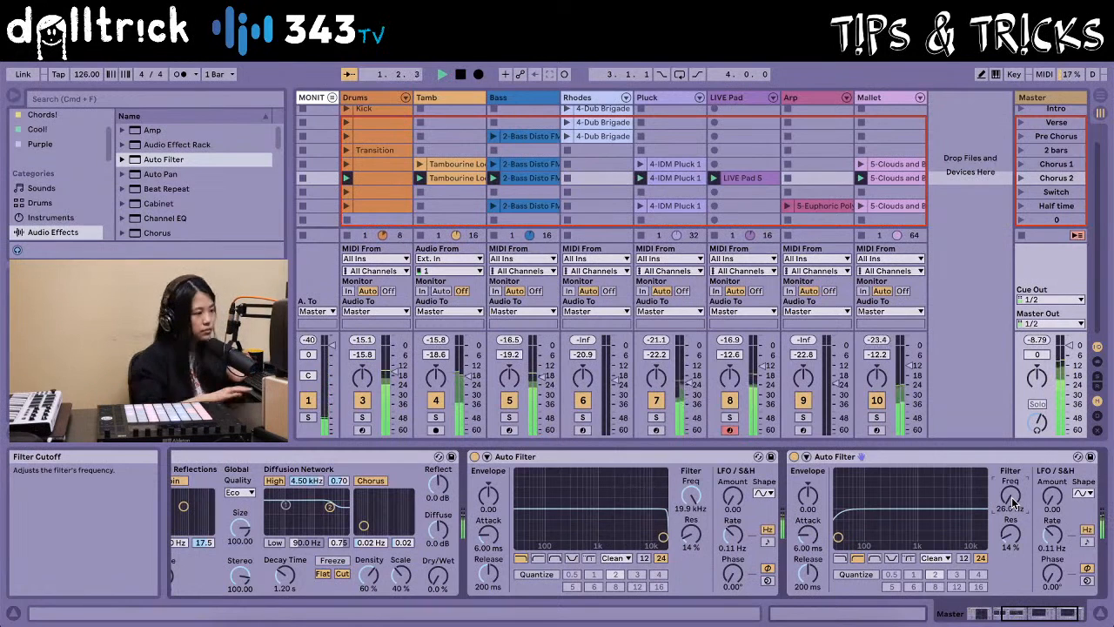
Set the lowpass Auto Filter's cutoff to 3.15 kHz and the highpass Auto Filter's cutoff to 1.10 kHz
{"action": "left_click_drag", "start_coordinate": [1012, 501], "coordinate": [1012, 442]}
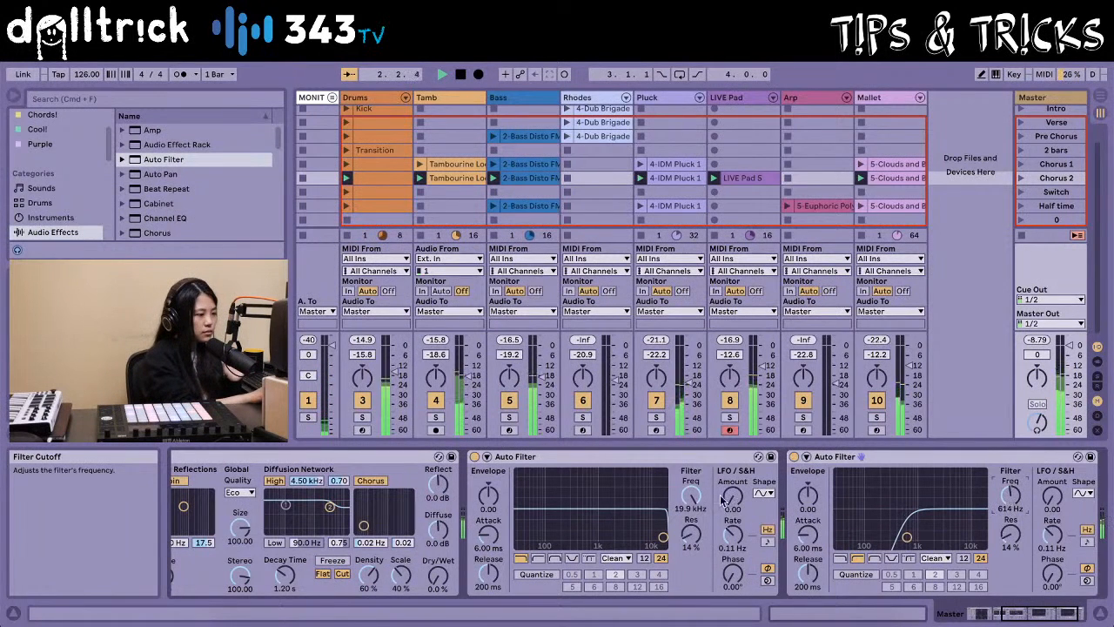
{"action": "left_click_drag", "start_coordinate": [691, 497], "coordinate": [691, 532]}
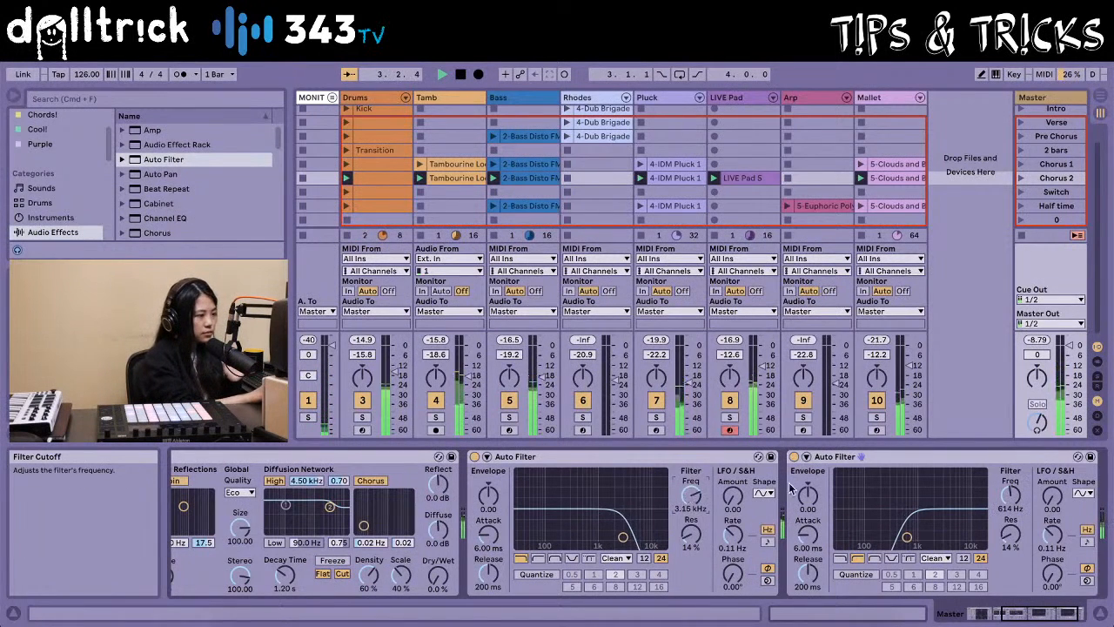
{"action": "left_click_drag", "start_coordinate": [1010, 495], "coordinate": [1010, 485]}
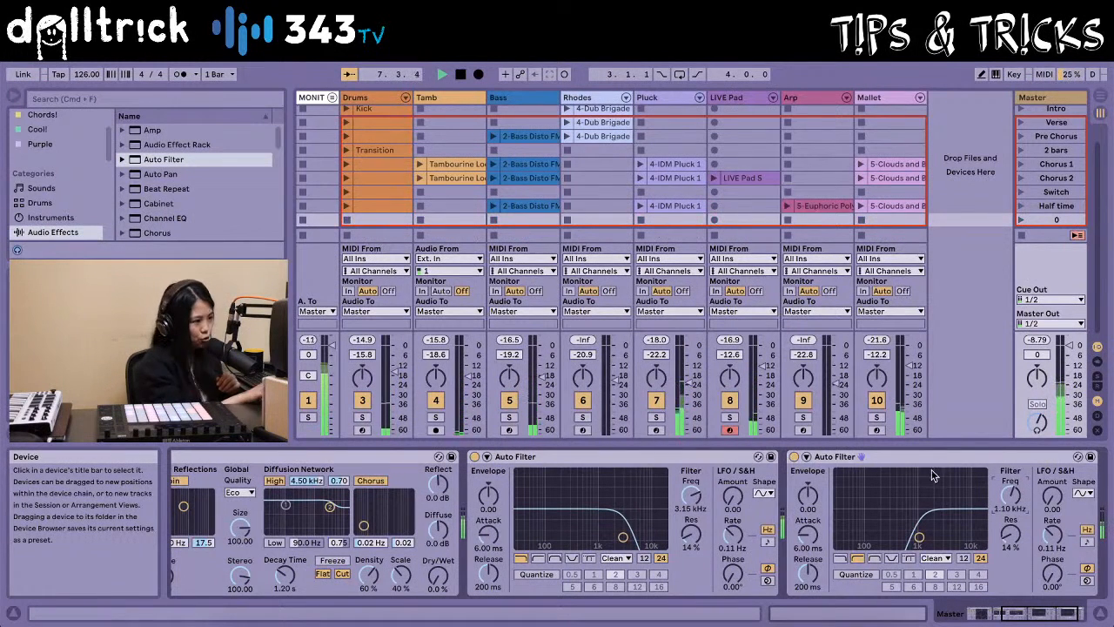
Deactivate both Auto Filters on the Master track
{"action": "left_click", "coordinate": [793, 457]}
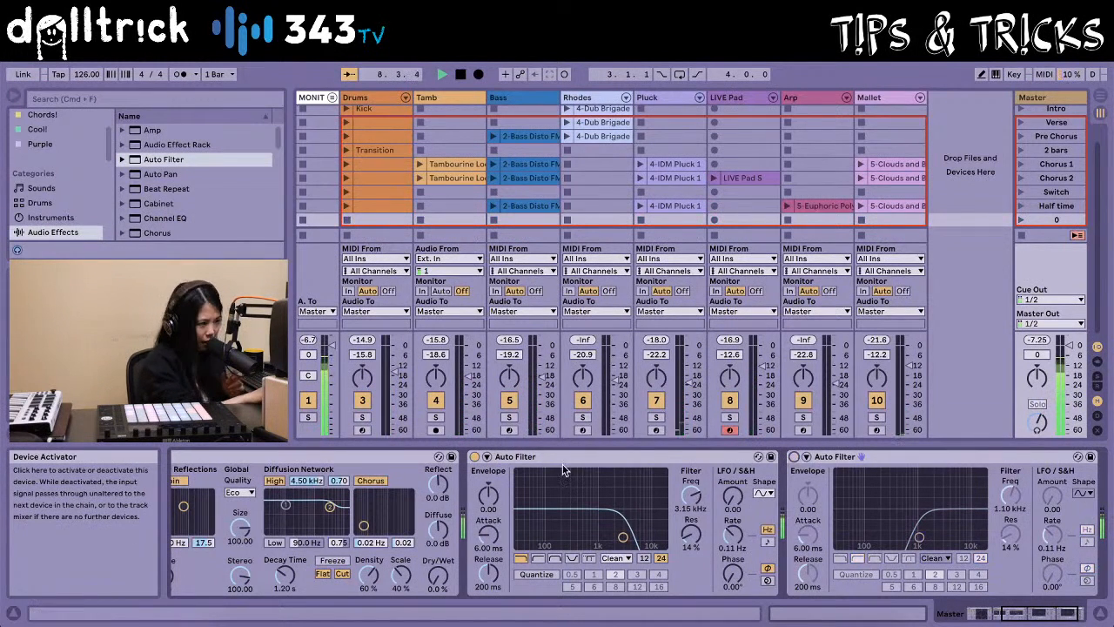
{"action": "left_click", "coordinate": [474, 456]}
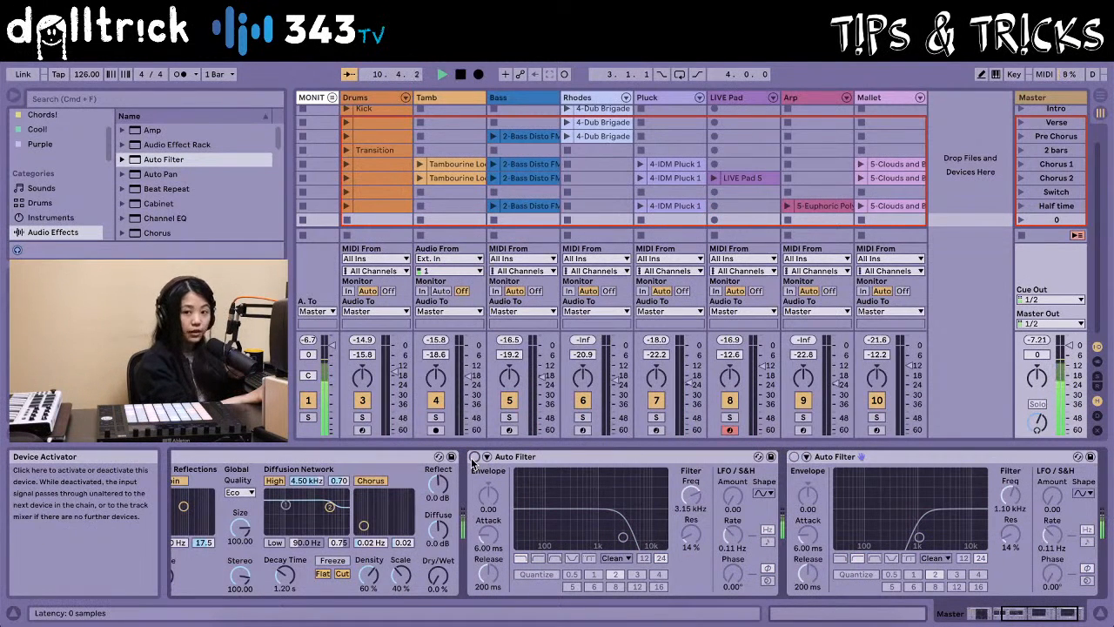
{"action": "left_click", "coordinate": [551, 456]}
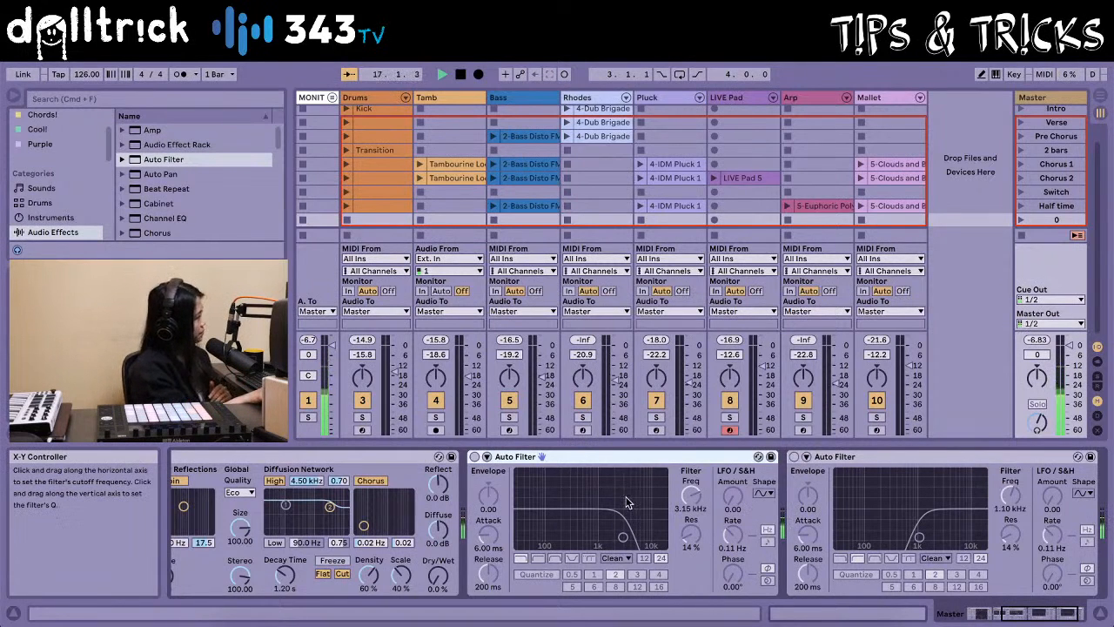
{"action": "scroll", "coordinate": [149, 179], "scroll_direction": "down", "scroll_amount": 5}
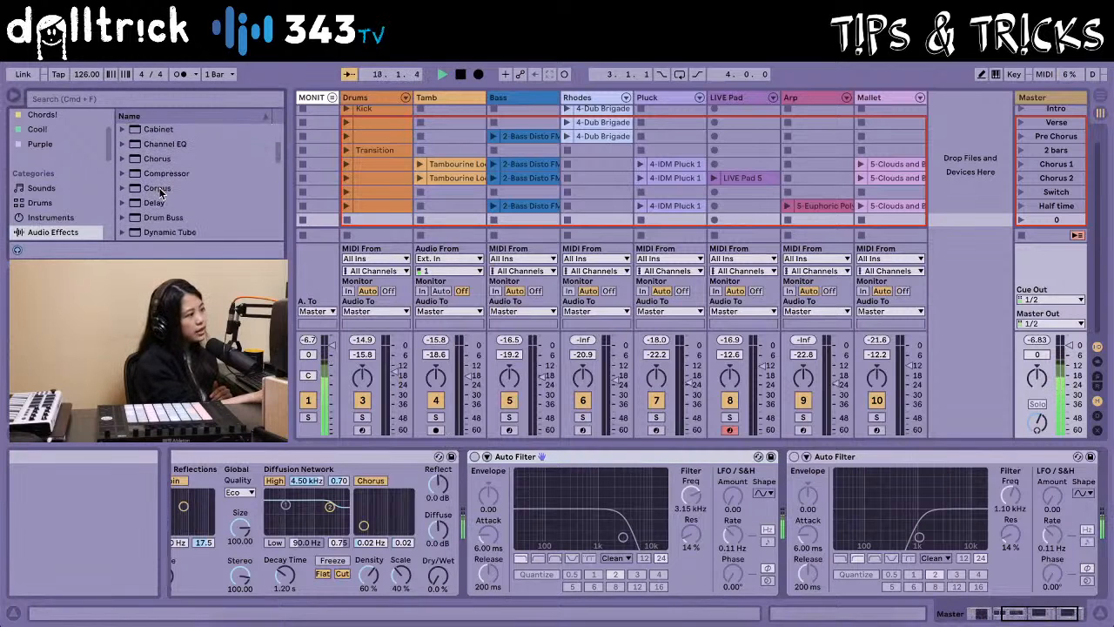
{"action": "scroll", "coordinate": [159, 194], "scroll_direction": "down", "scroll_amount": 8}
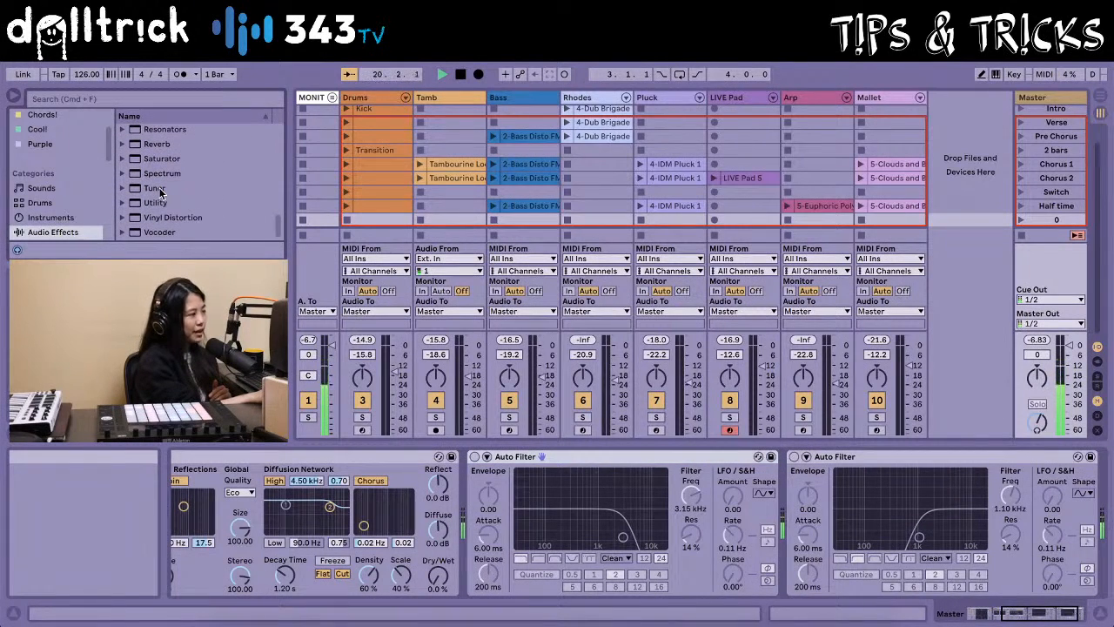
{"action": "scroll", "coordinate": [167, 194], "scroll_direction": "up", "scroll_amount": 8}
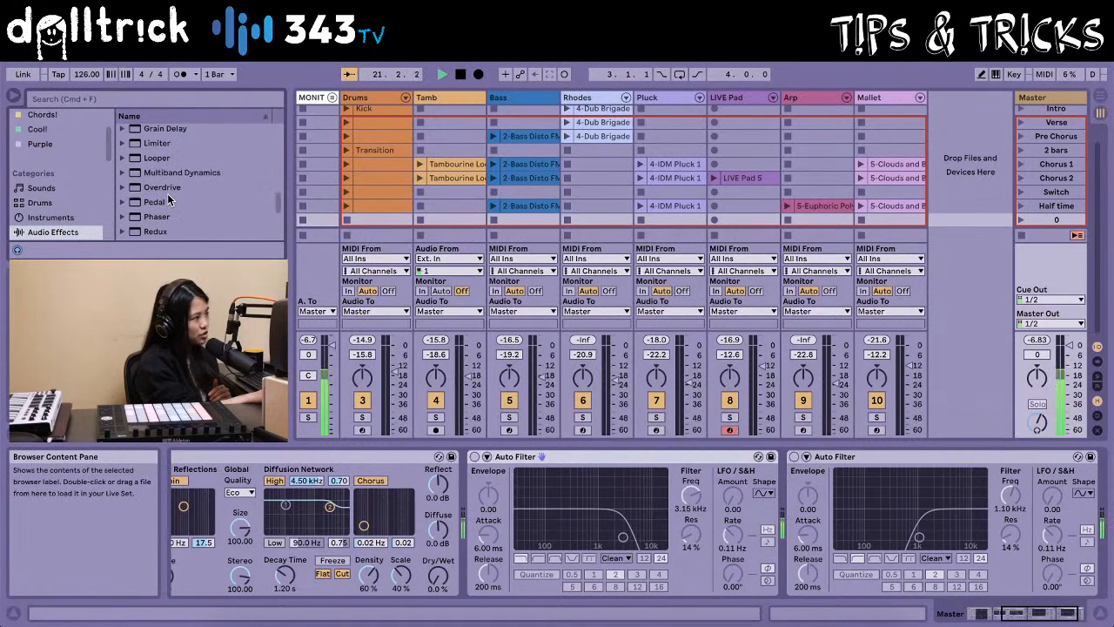
{"action": "scroll", "coordinate": [167, 193], "scroll_direction": "up", "scroll_amount": 5}
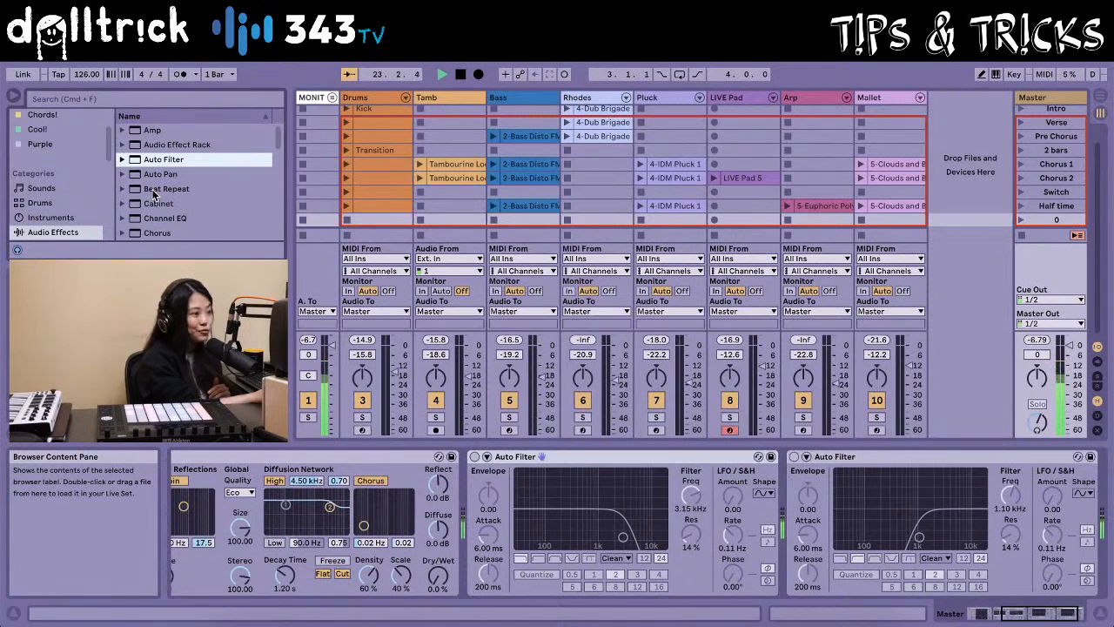
Fold the Delay, Reverb and both Auto Filter devices on the Master track
{"action": "scroll", "coordinate": [369, 463], "scroll_direction": "left", "scroll_amount": 5}
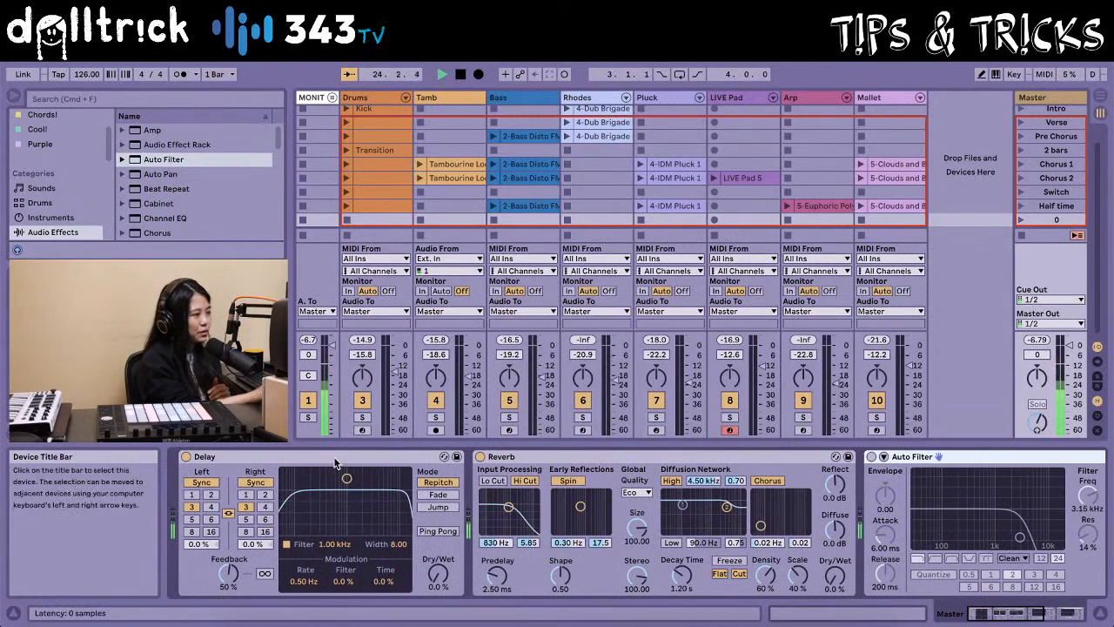
{"action": "double_click", "coordinate": [335, 458]}
{"action": "double_click", "coordinate": [315, 458]}
{"action": "double_click", "coordinate": [315, 456]}
{"action": "double_click", "coordinate": [315, 456]}
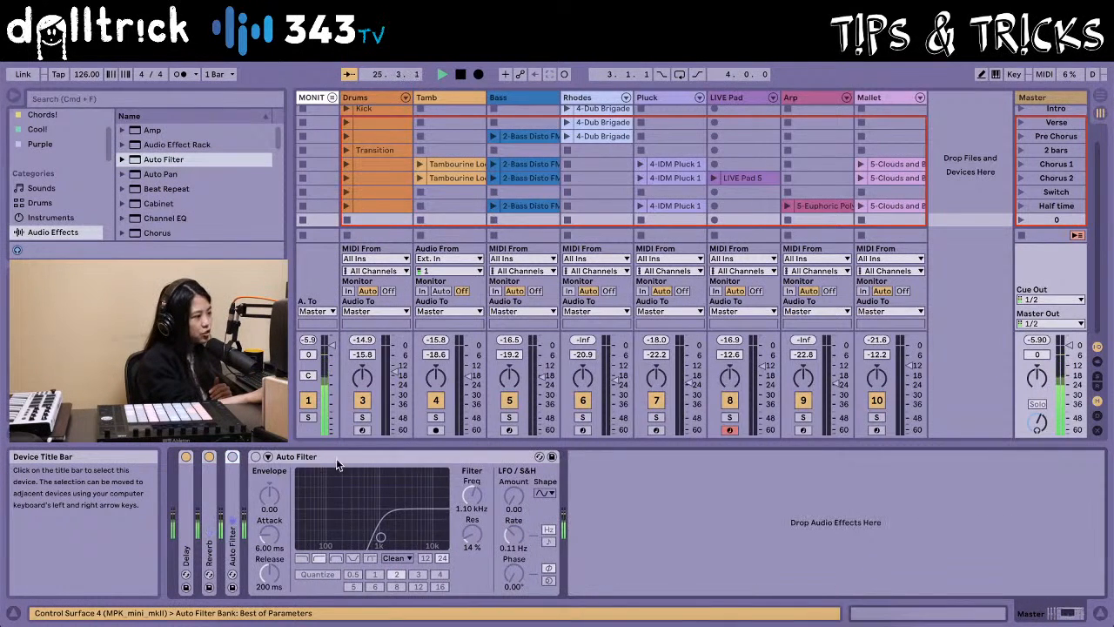
{"action": "double_click", "coordinate": [335, 457]}
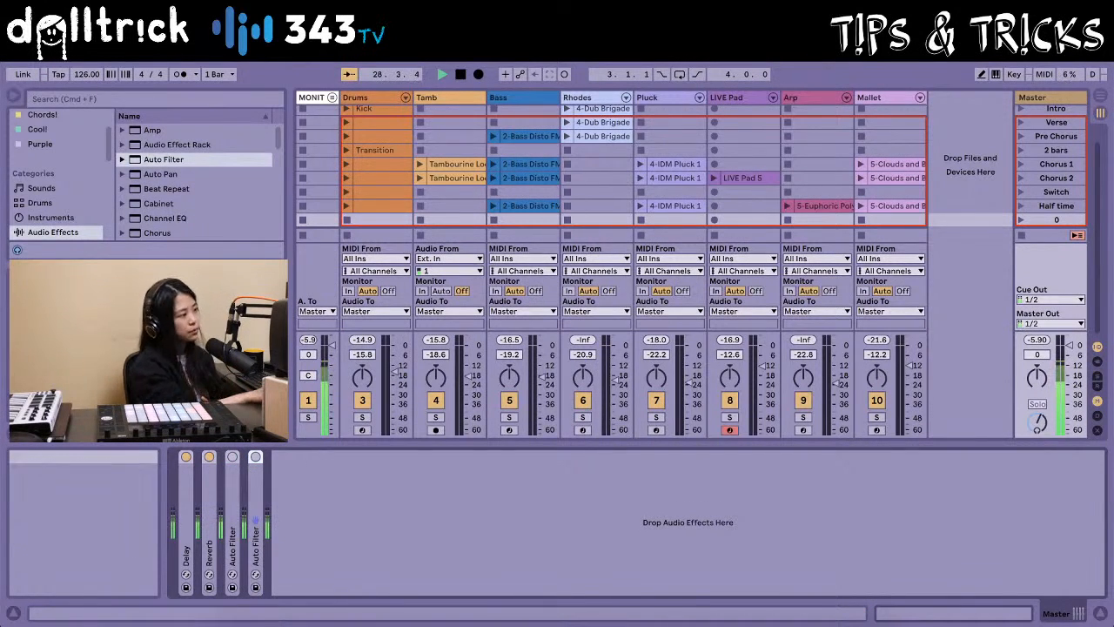
Insert Beat Repeat before the Delay on the Master track and deactivate it
{"action": "mouse_move", "coordinate": [143, 196]}
{"action": "left_mouse_down"}
{"action": "mouse_move", "coordinate": [182, 469]}
{"action": "mouse_move", "coordinate": [174, 521]}
{"action": "mouse_move", "coordinate": [169, 509]}
{"action": "left_mouse_up"}
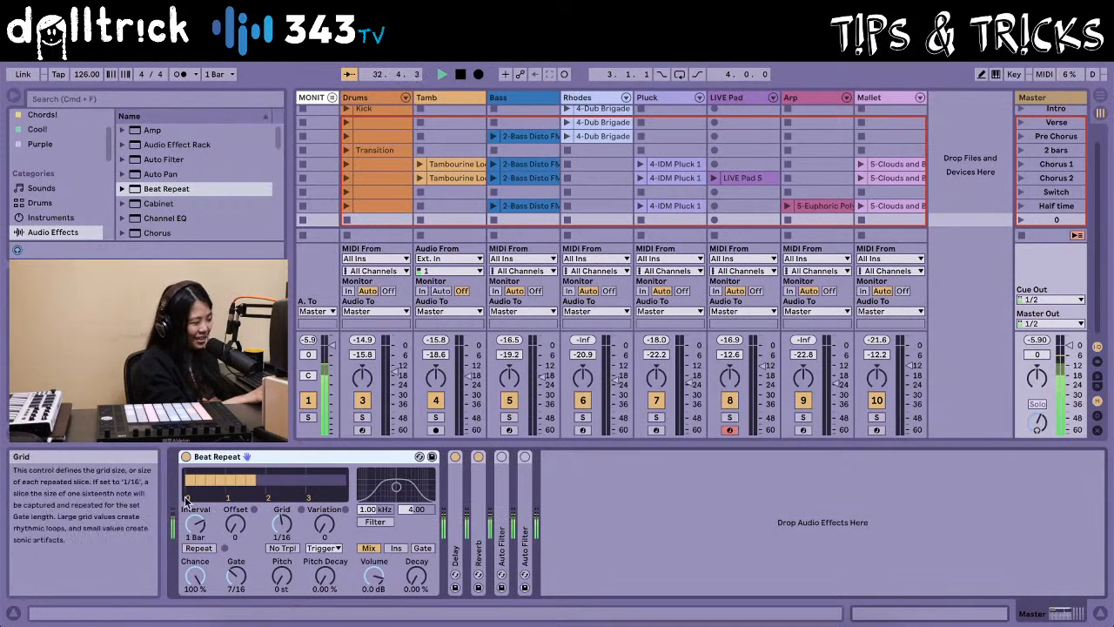
{"action": "left_click", "coordinate": [184, 458]}
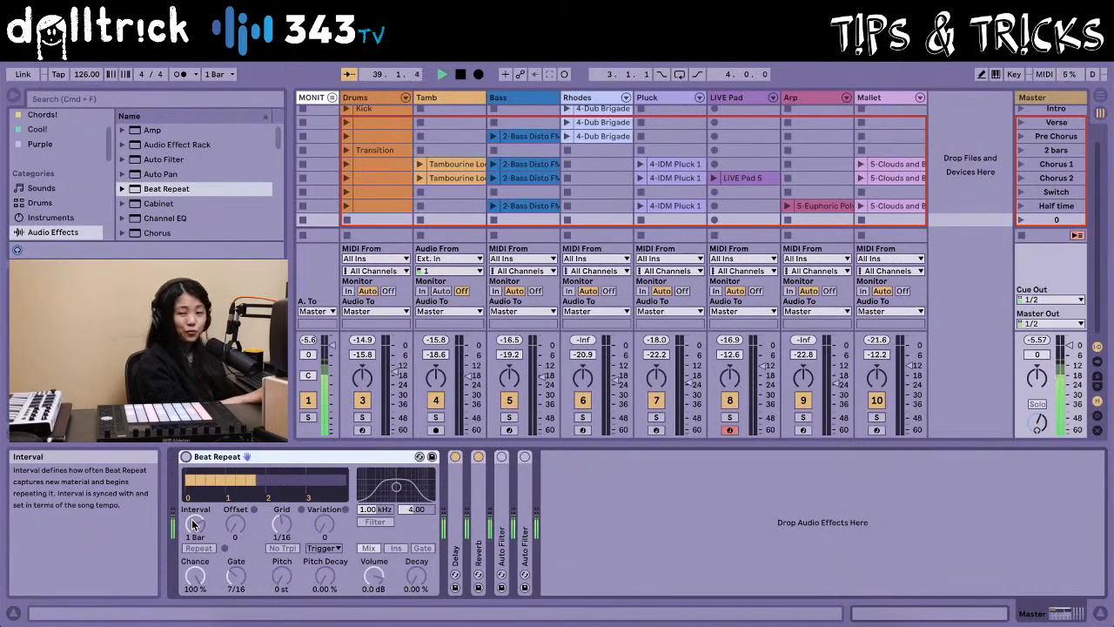
Sweep Beat Repeat's Interval and return it to 1 Bar, and audition the device by switching it on and off
{"action": "left_click_drag", "start_coordinate": [193, 523], "coordinate": [193, 566]}
{"action": "left_click_drag", "start_coordinate": [194, 523], "coordinate": [195, 467]}
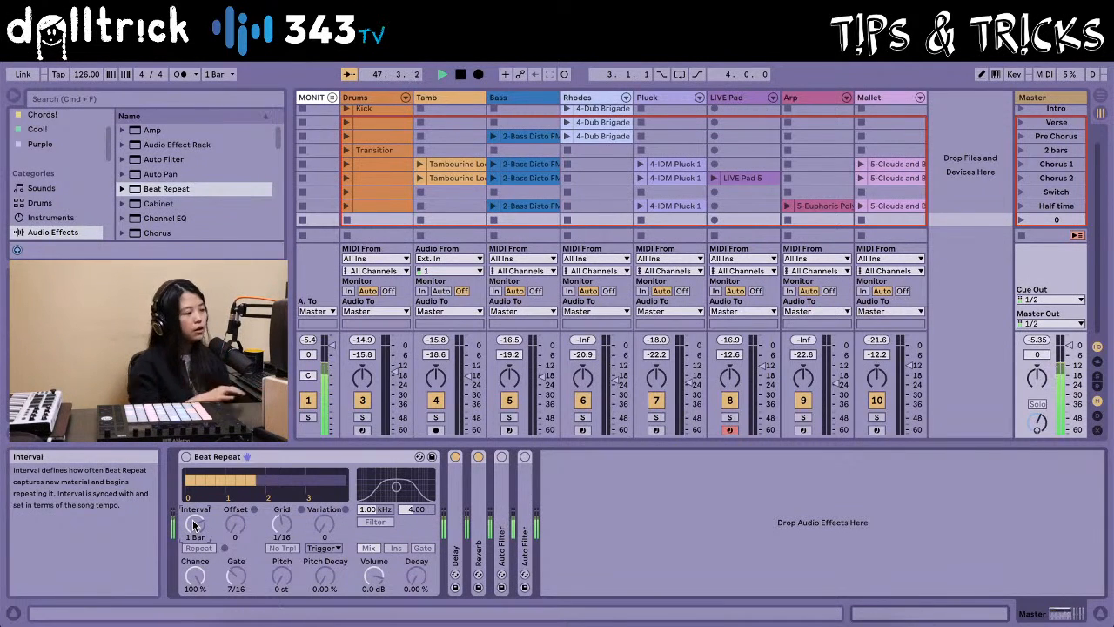
{"action": "left_click", "coordinate": [186, 457]}
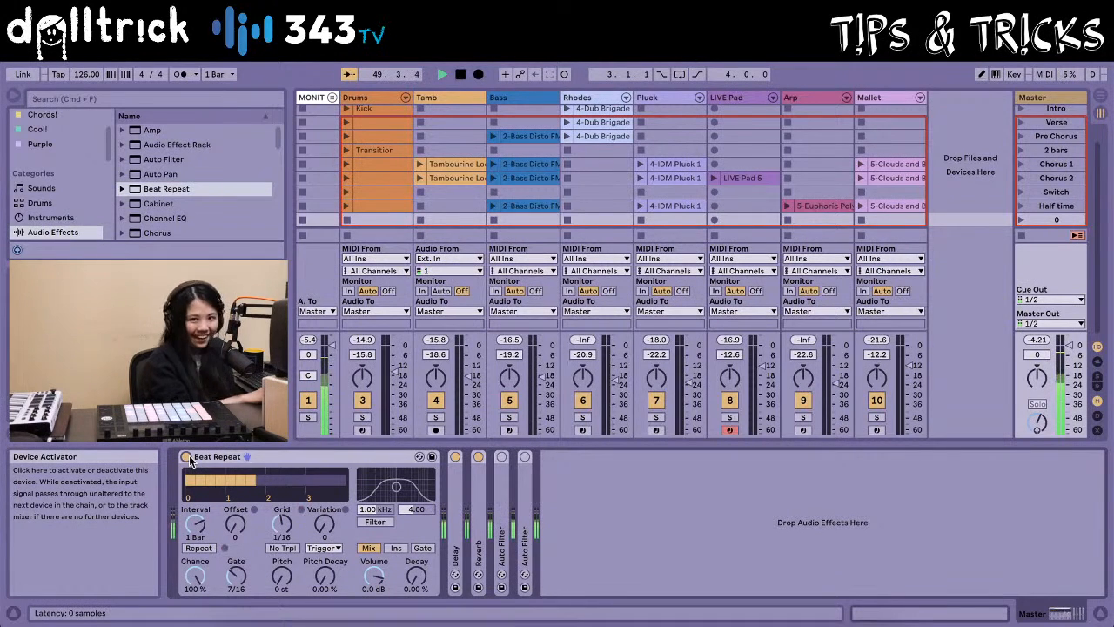
{"action": "left_click", "coordinate": [186, 457]}
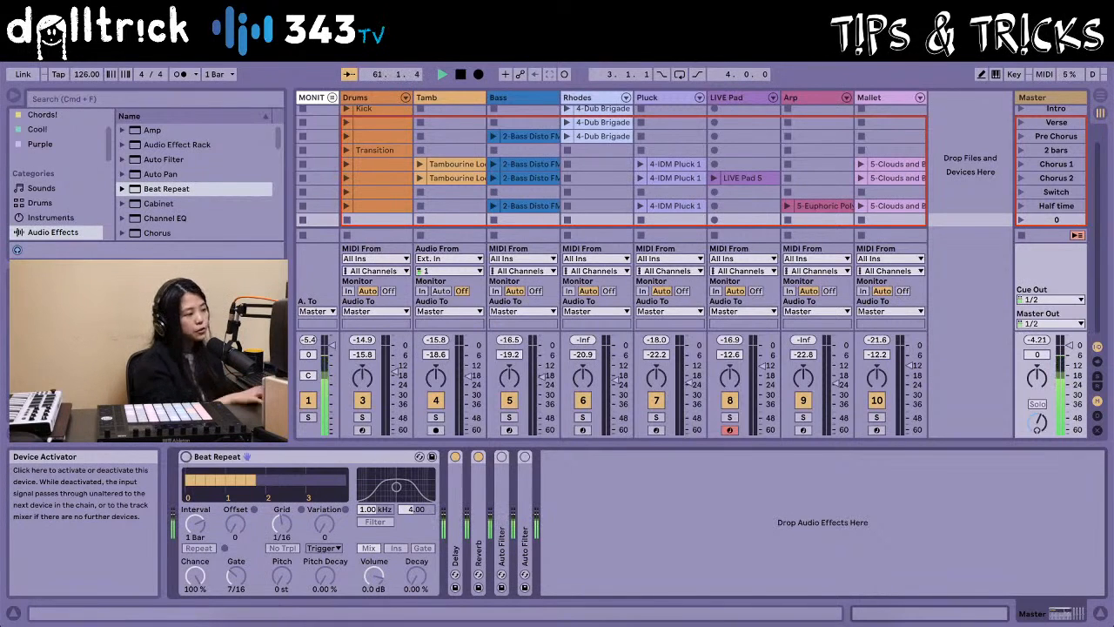
Fold the Beat Repeat device and stop playback
{"action": "double_click", "coordinate": [221, 457]}
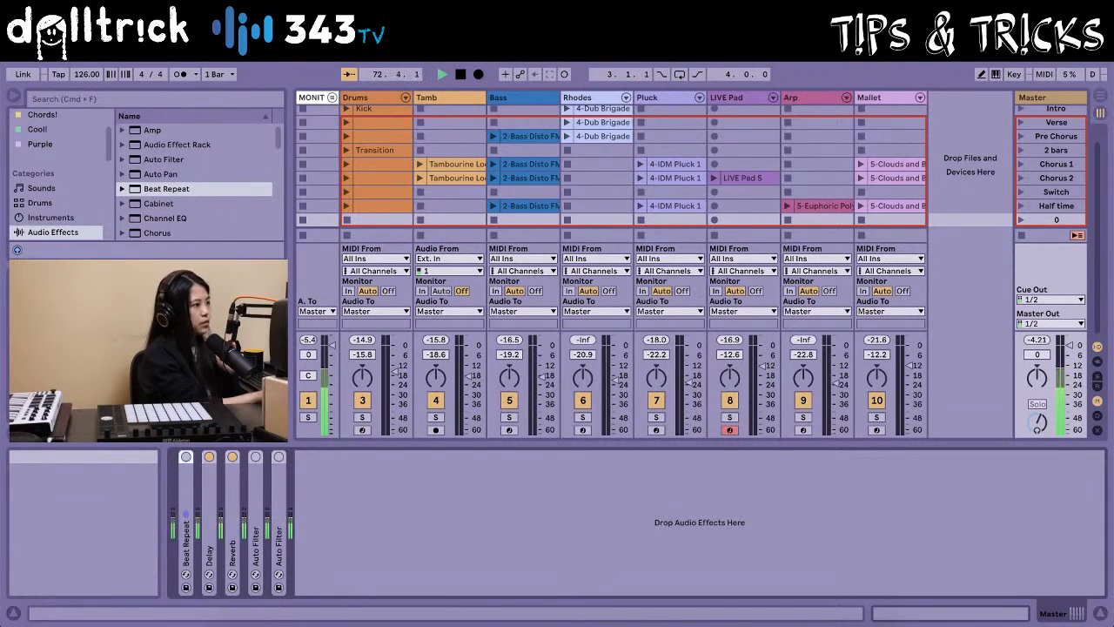
{"action": "left_click", "coordinate": [460, 74]}
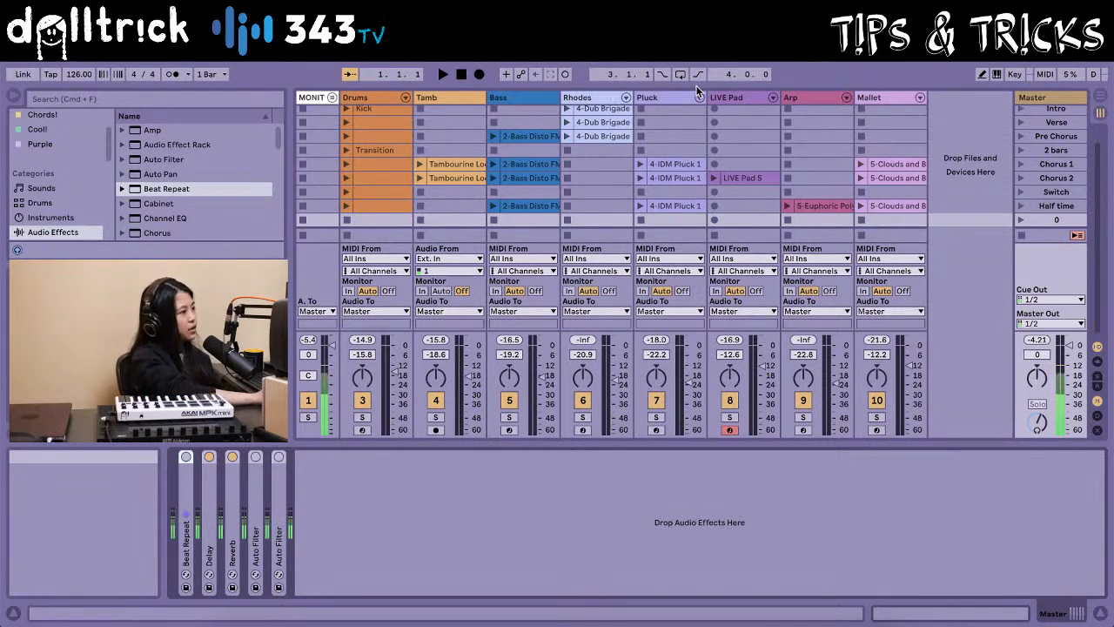
Enter MIDI mapping mode and map Beat Repeat's on/off switch to CC 101 on the controller
{"action": "left_click", "coordinate": [1044, 75]}
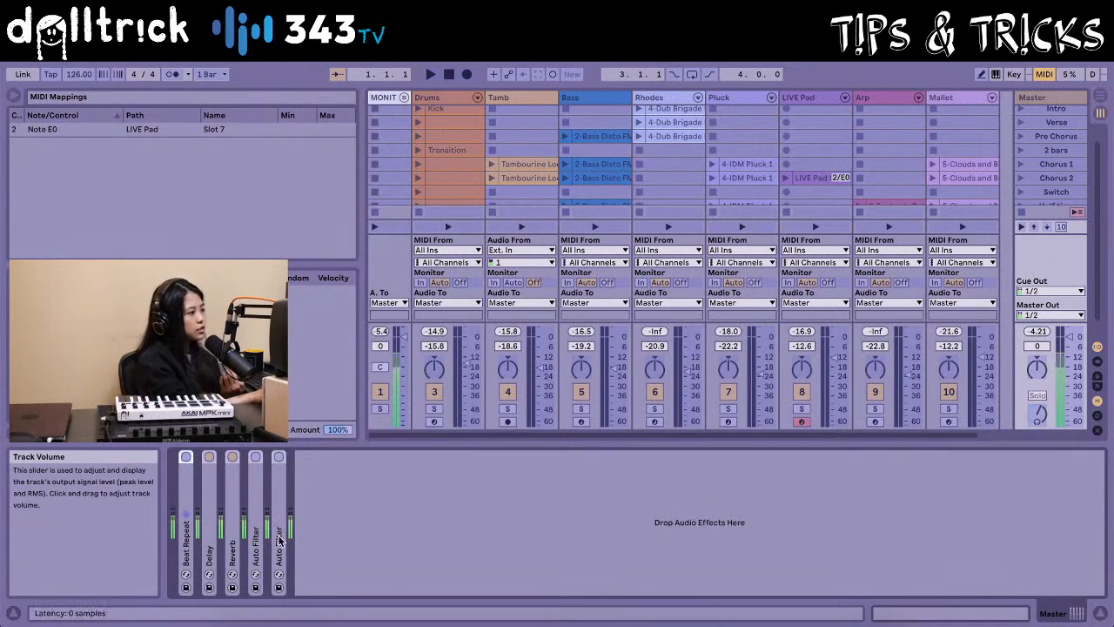
{"action": "double_click", "coordinate": [185, 503]}
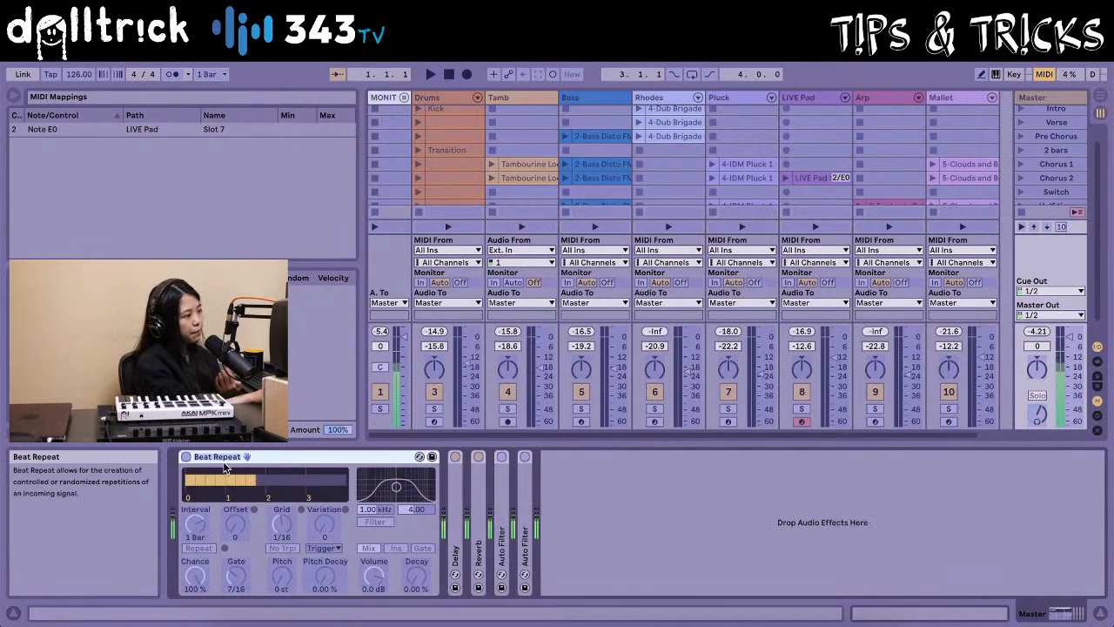
{"action": "left_click", "coordinate": [188, 459]}
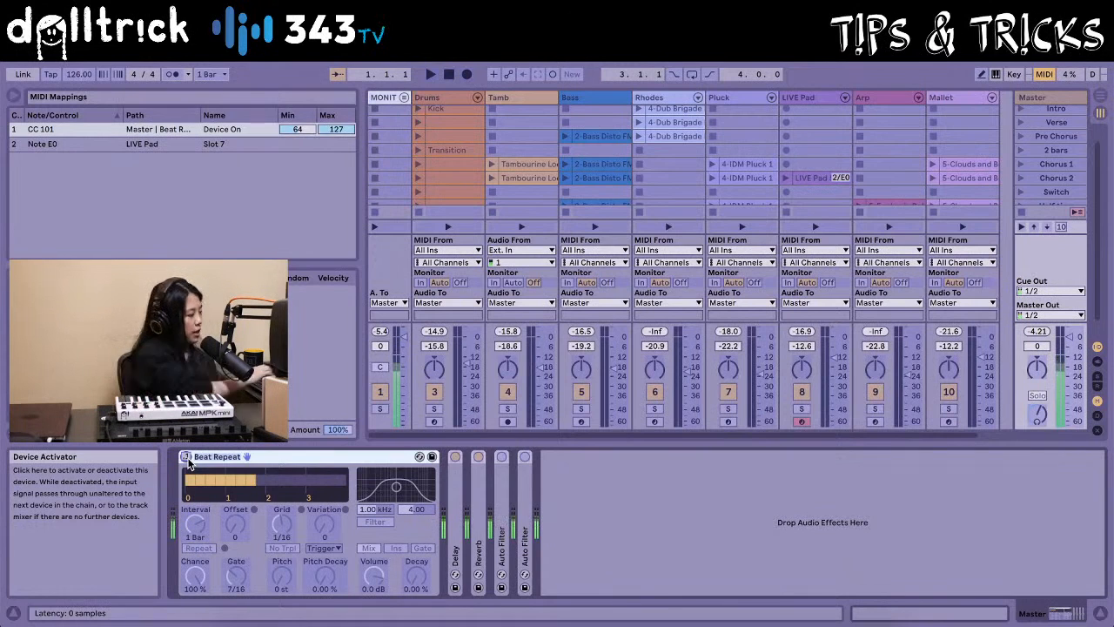
{"action": "left_click", "coordinate": [188, 464]}
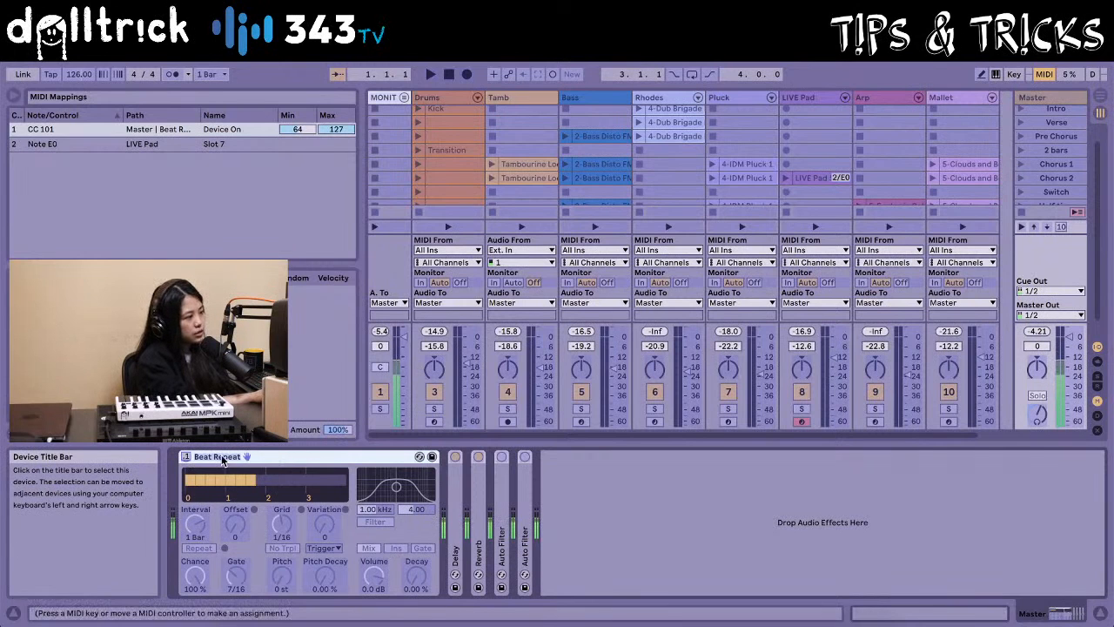
Unfold the Delay and map its Dry/Wet to CC 102
{"action": "double_click", "coordinate": [457, 529]}
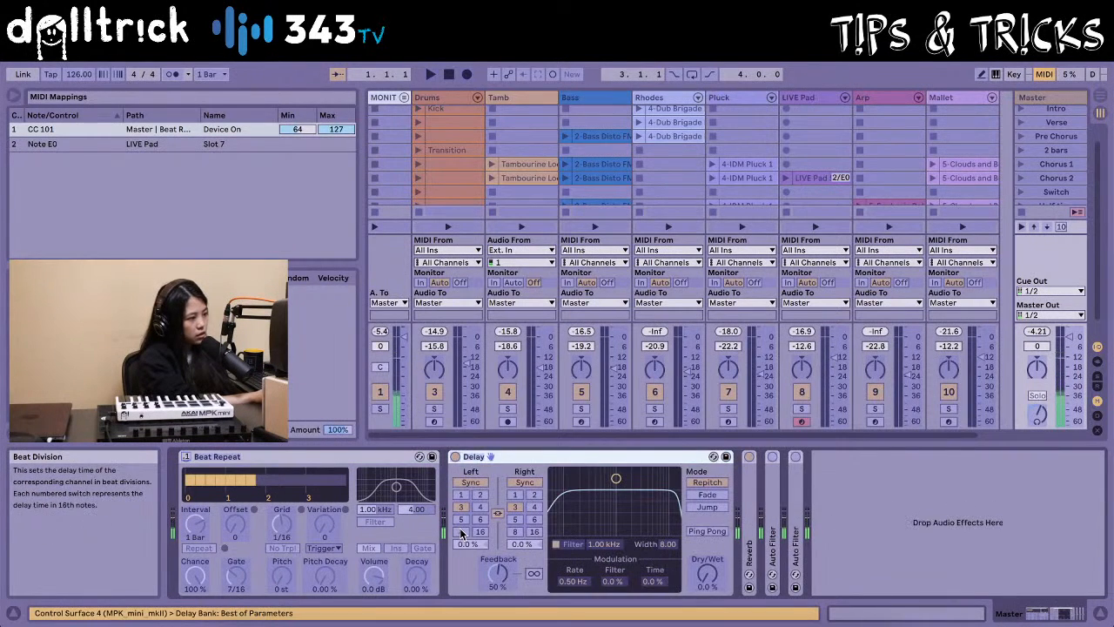
{"action": "left_click", "coordinate": [679, 572]}
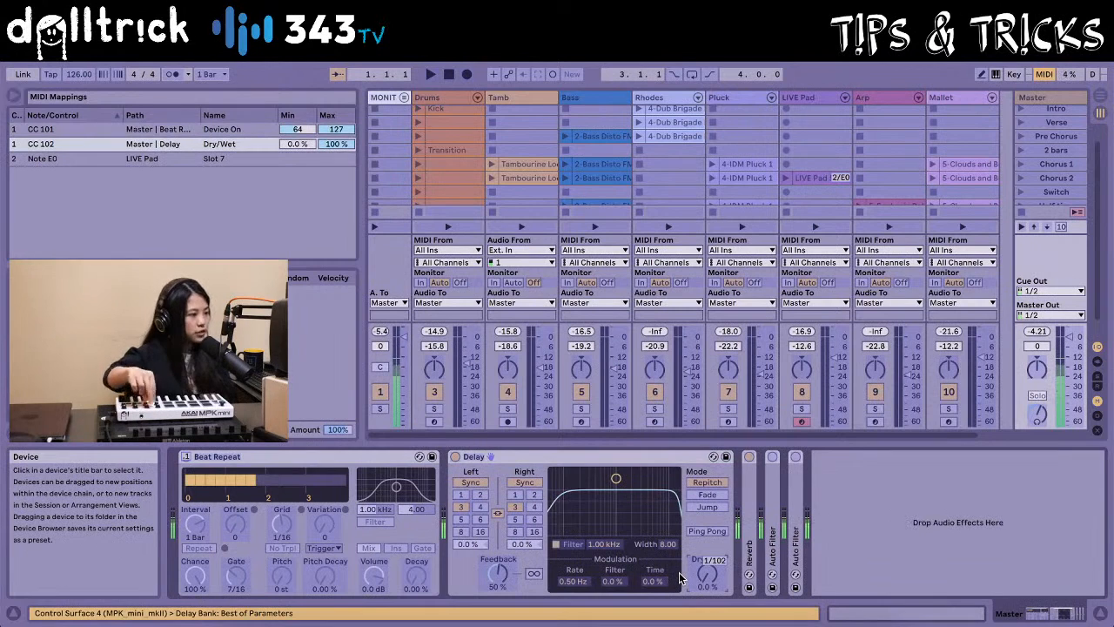
Unfold the Reverb, remove its mistaken Select Device mapping and map its Dry/Wet to CC 103
{"action": "double_click", "coordinate": [750, 528]}
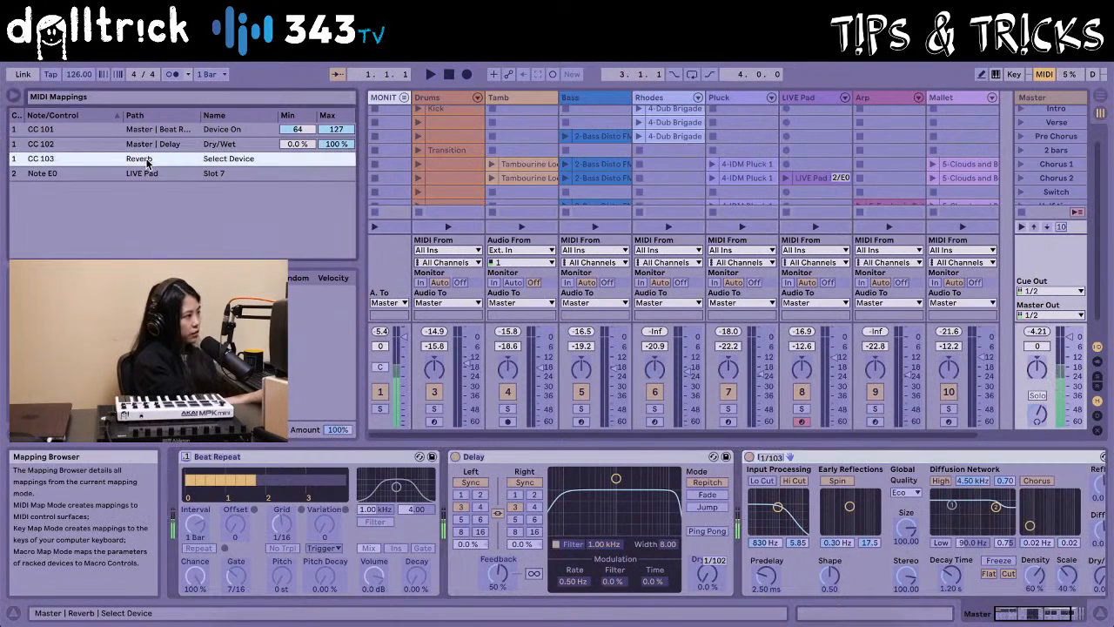
{"action": "key", "text": "Delete"}
{"action": "left_click", "coordinate": [1098, 576]}
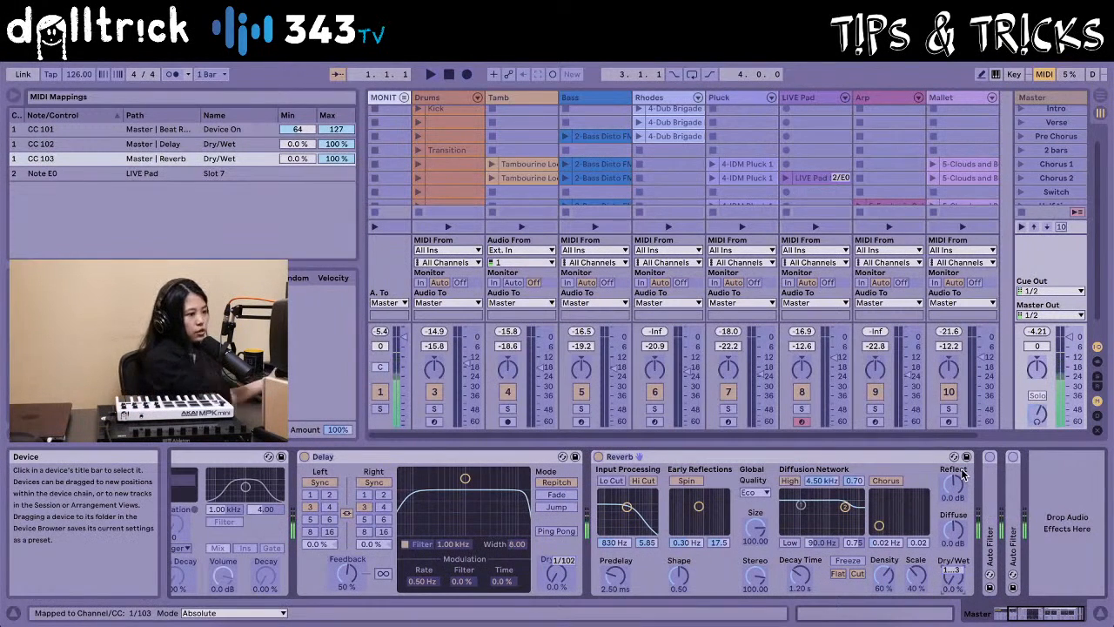
Map the on/off switches of the two Auto Filters to CC 105 and CC 106, and leave MIDI mapping mode
{"action": "left_click", "coordinate": [991, 459]}
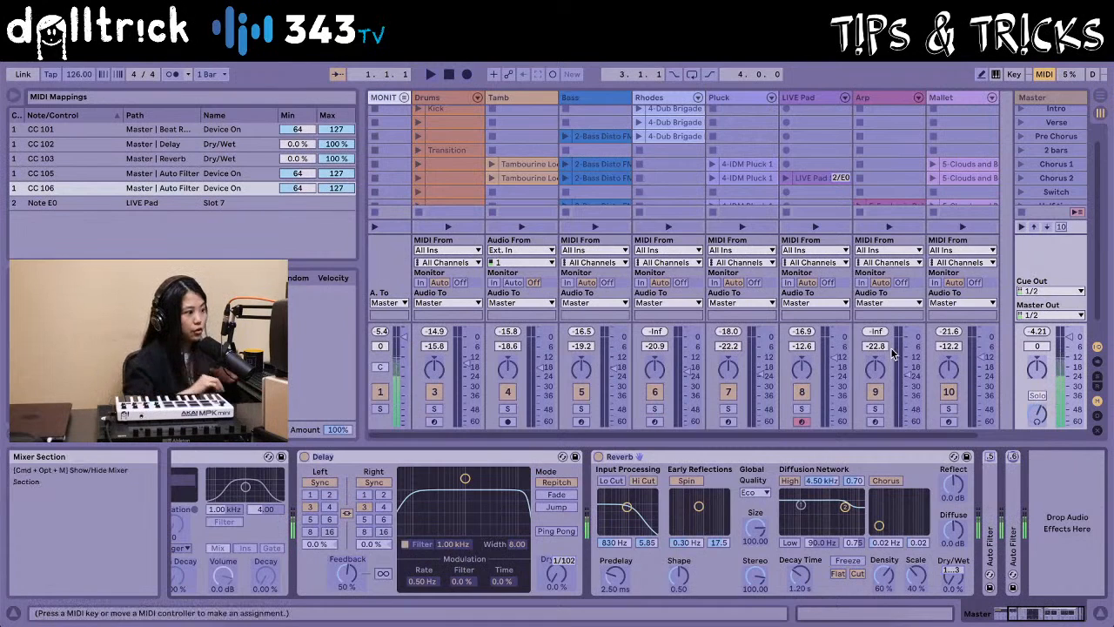
{"action": "key", "text": "super+m"}
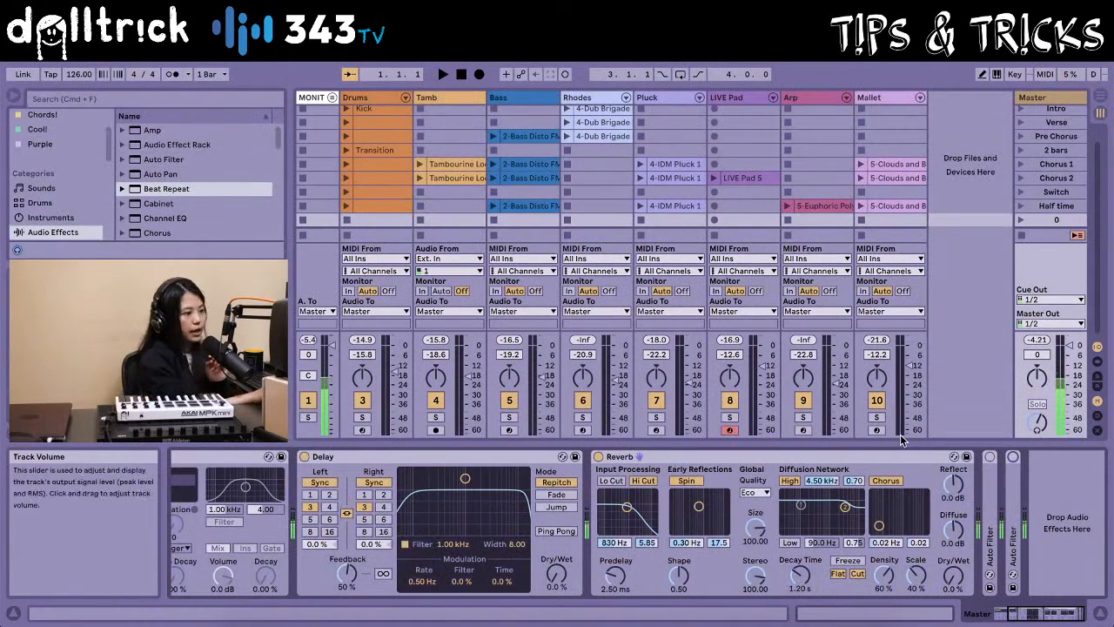
Fold the Reverb, Delay and Beat Repeat devices, and play the Chorus 1 scene to test the controller mappings
{"action": "double_click", "coordinate": [764, 458]}
{"action": "left_click", "coordinate": [396, 454]}
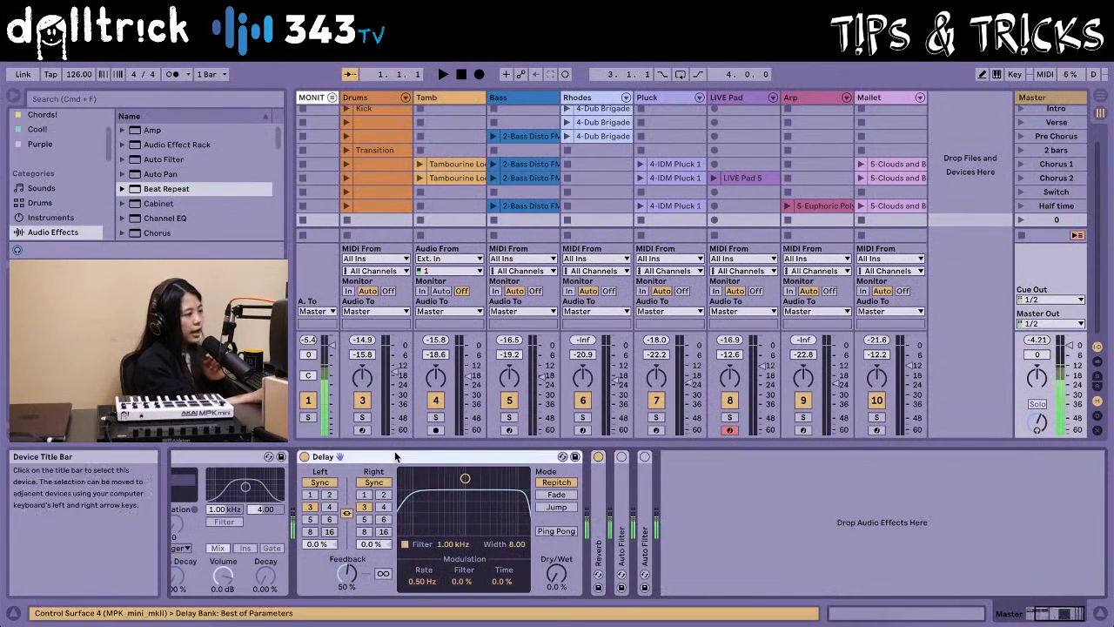
{"action": "double_click", "coordinate": [391, 459]}
{"action": "double_click", "coordinate": [319, 458]}
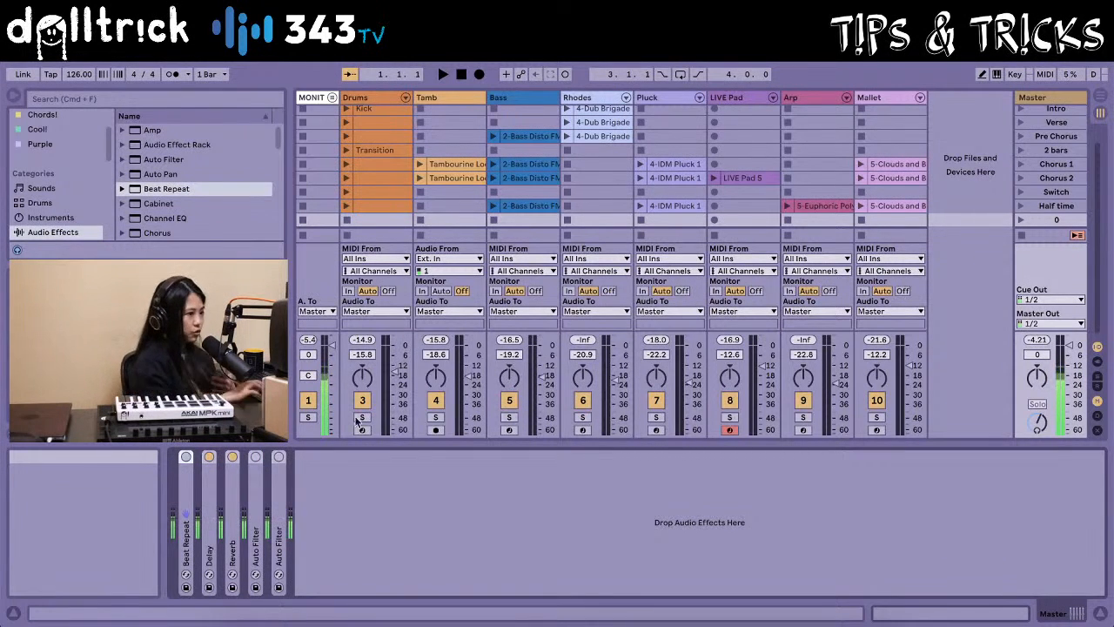
{"action": "left_click", "coordinate": [1021, 164]}
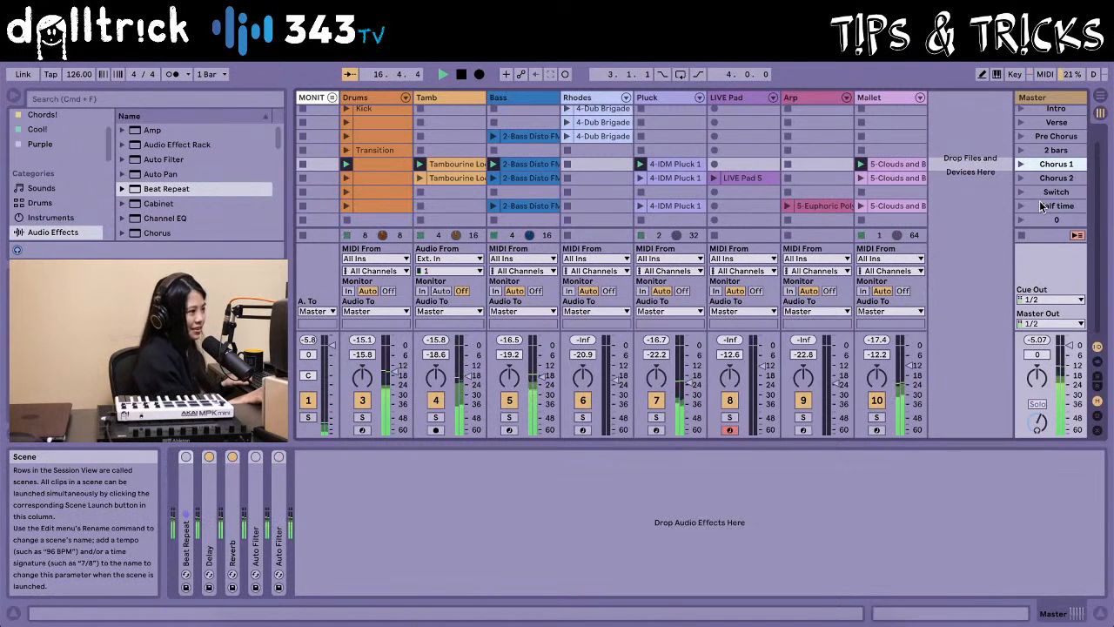
{"action": "key", "text": "space"}
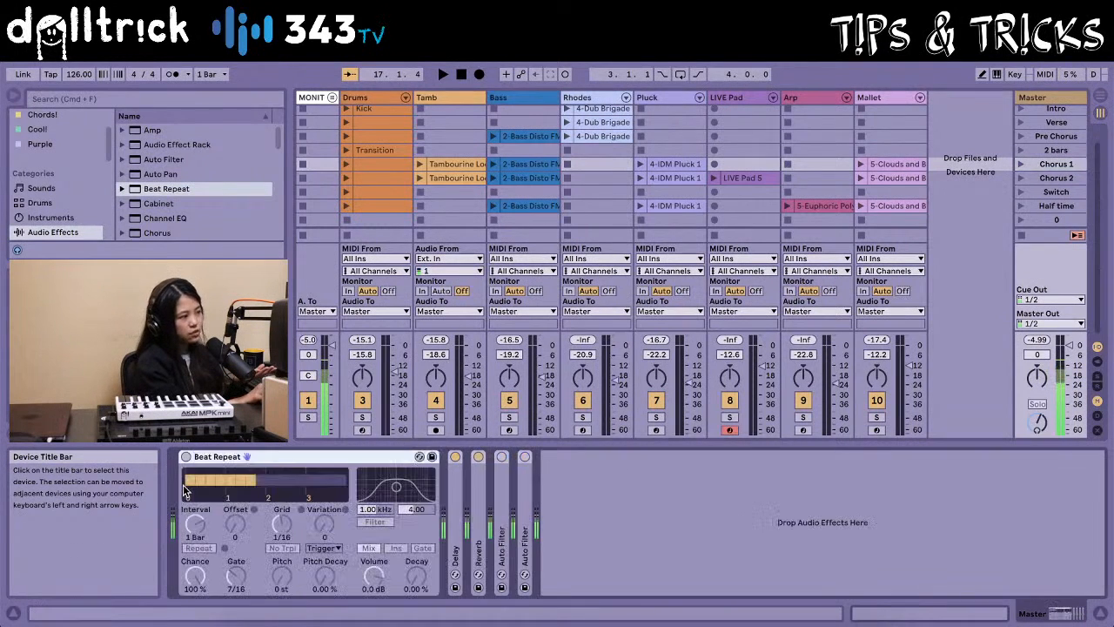
Unfold Beat Repeat, enter MIDI mapping mode and map its Interval to CC 101 as well
{"action": "double_click", "coordinate": [185, 487]}
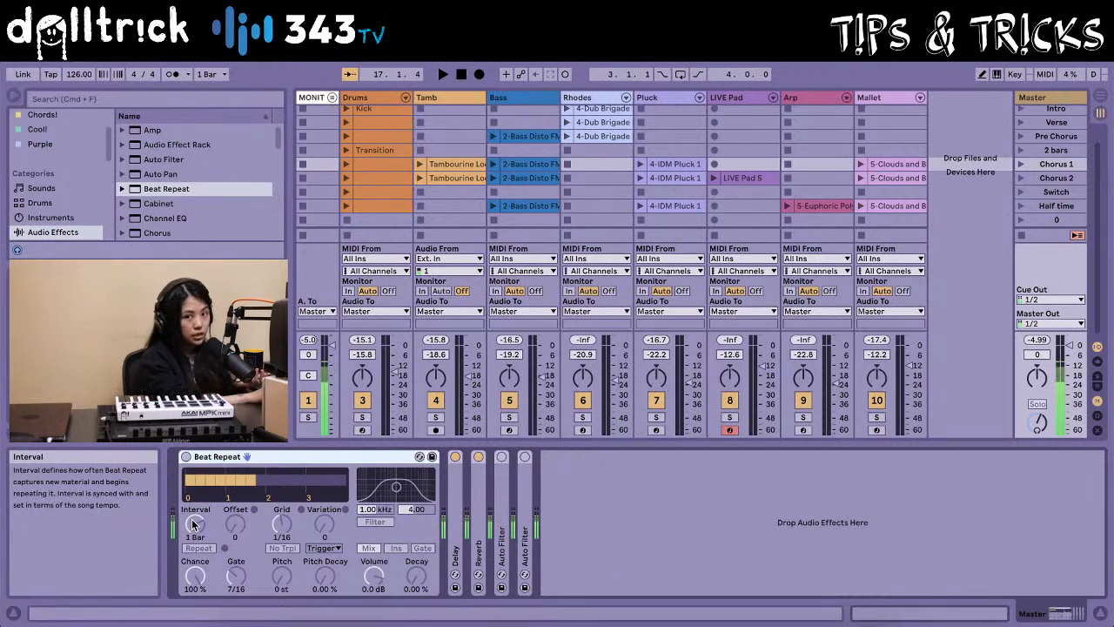
{"action": "left_click", "coordinate": [1045, 77]}
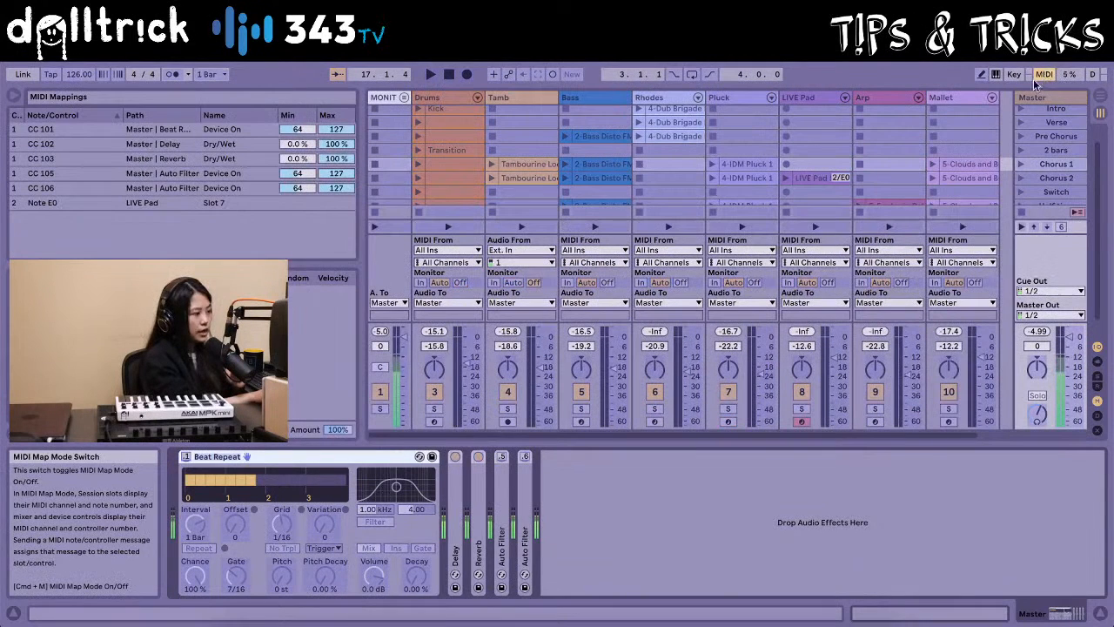
{"action": "left_click", "coordinate": [186, 459]}
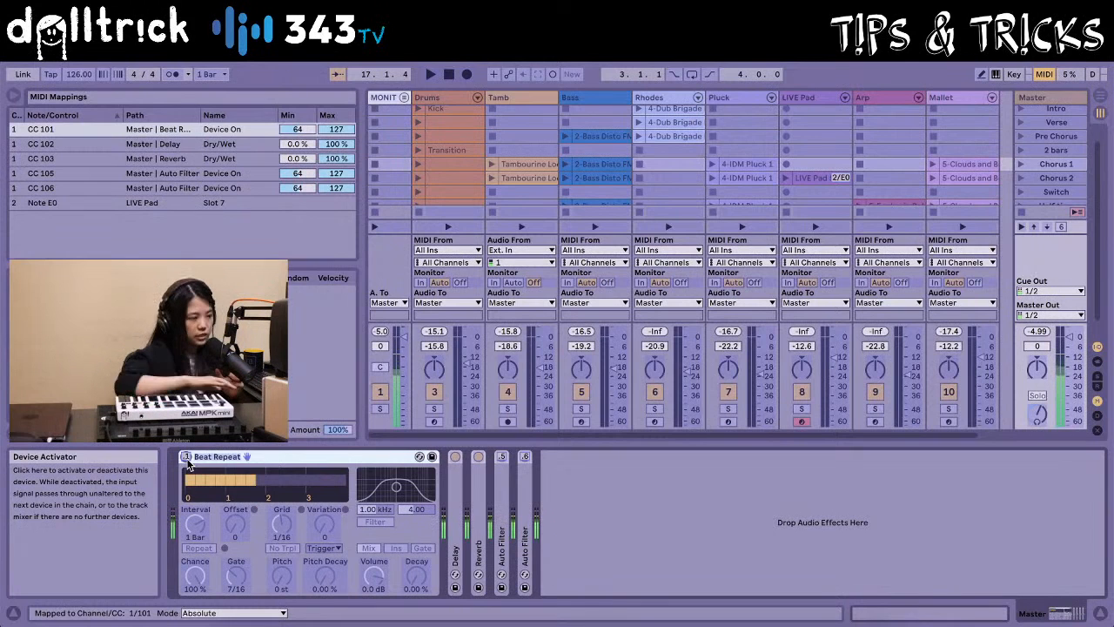
{"action": "left_click", "coordinate": [200, 524]}
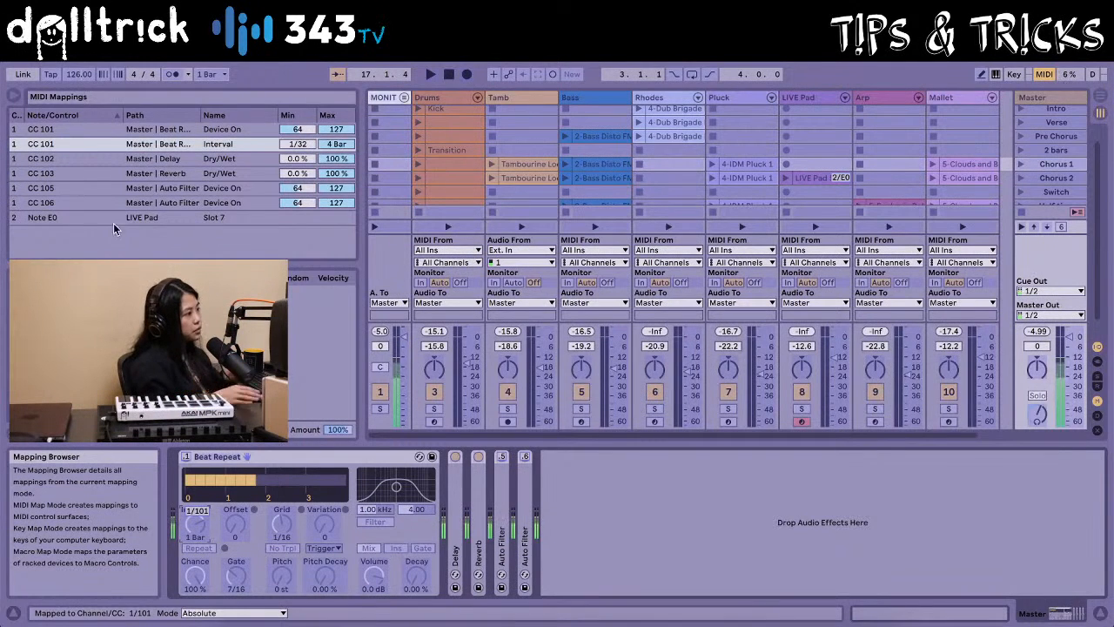
Set the minimum of Beat Repeat's Device On mapping to 1 and leave MIDI mapping mode
{"action": "left_click", "coordinate": [243, 131]}
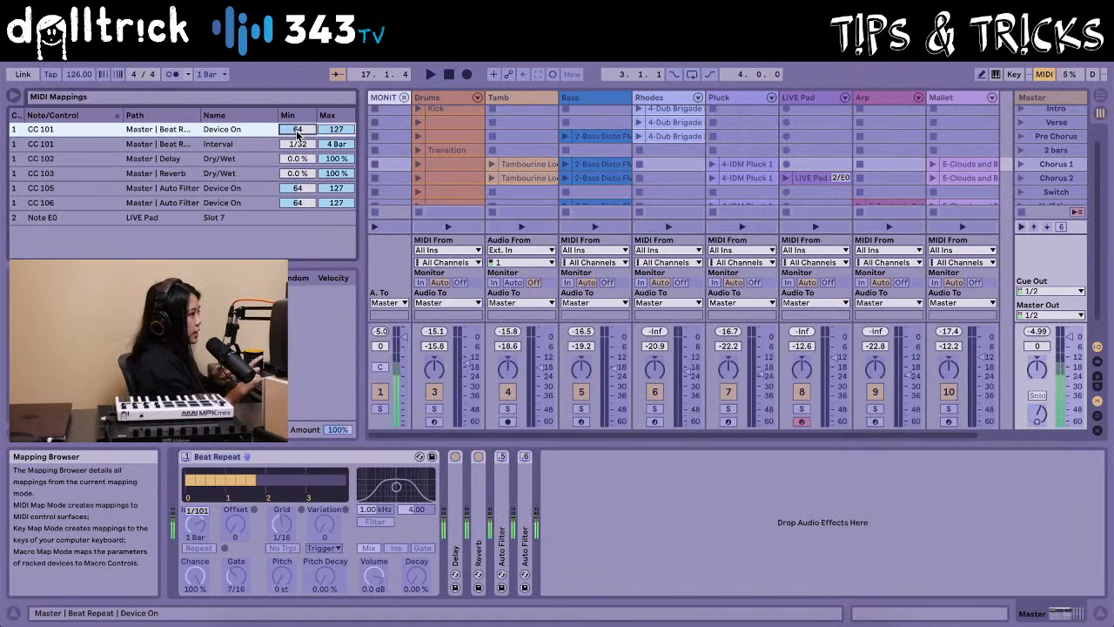
{"action": "type", "text": "1"}
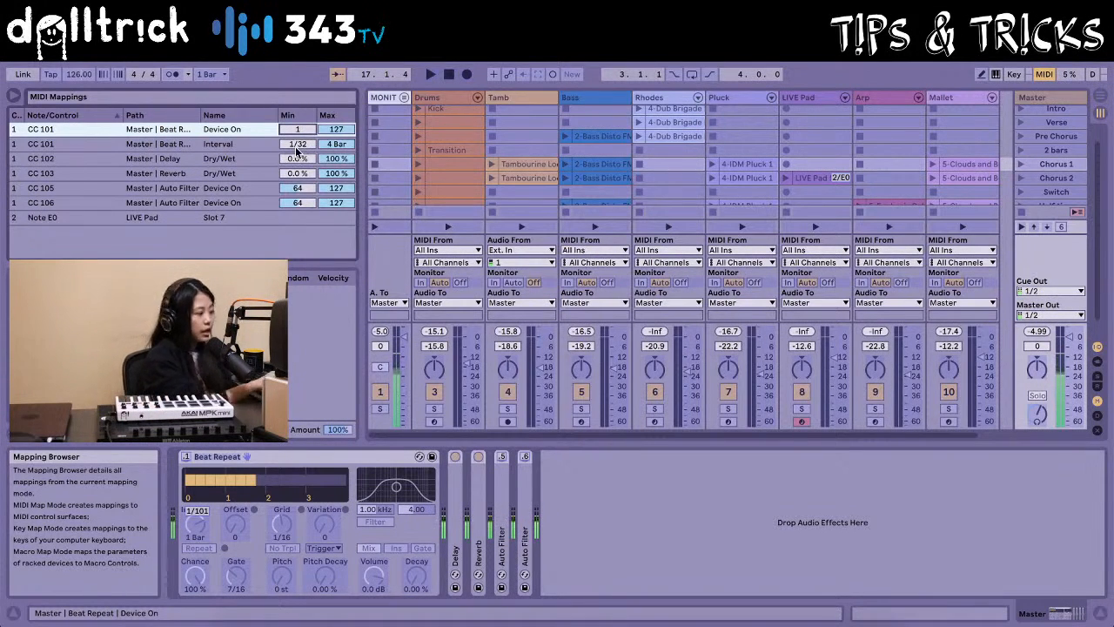
{"action": "left_click", "coordinate": [236, 148]}
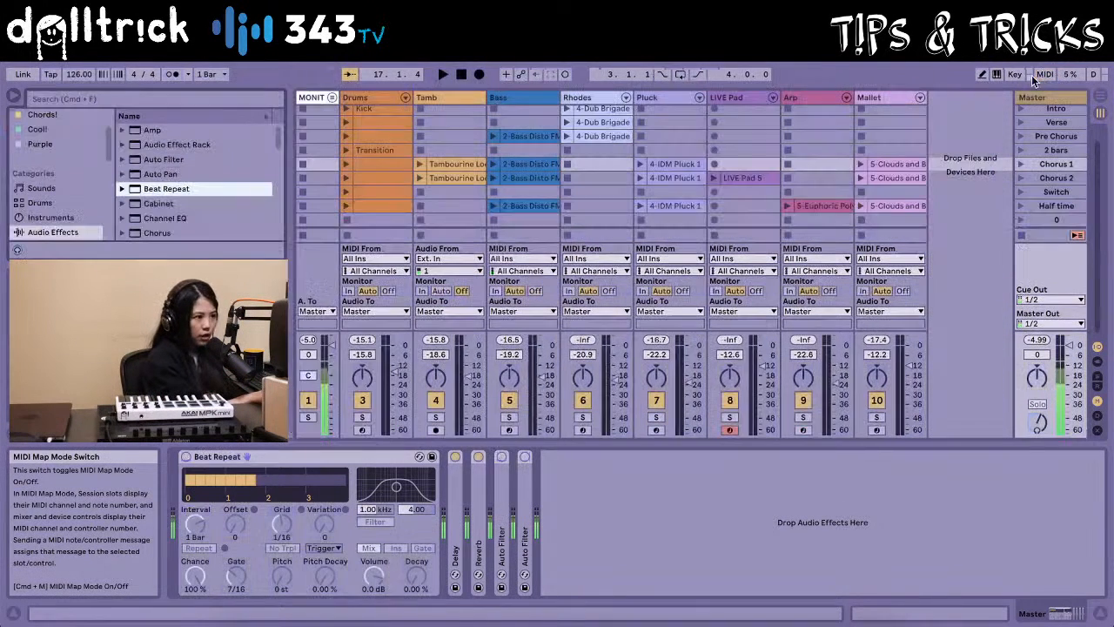
{"action": "left_click", "coordinate": [1044, 75]}
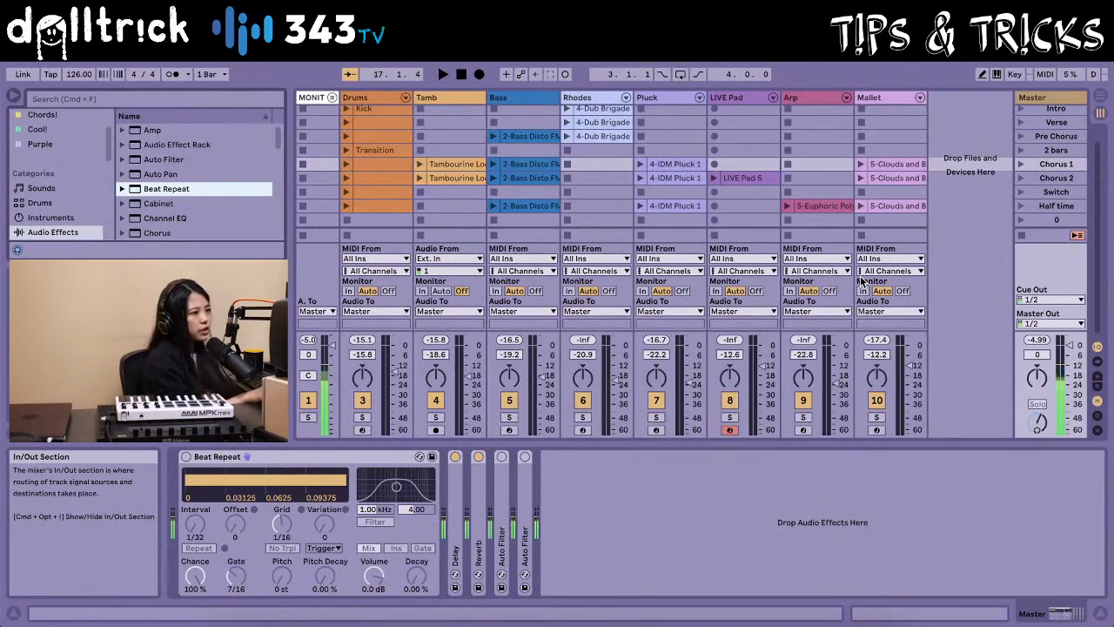
Audition the Chorus 1 scene with the new mapping, and shift Beat Repeat's bandpass filter to 753 Hz with width 3.42
{"action": "left_click", "coordinate": [1021, 165]}
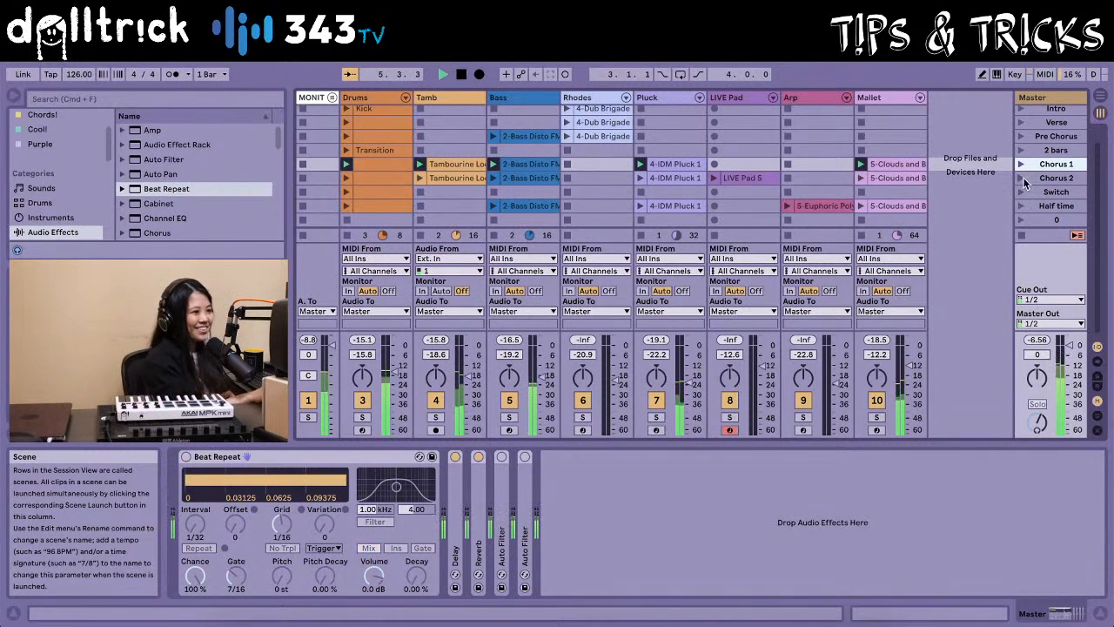
{"action": "left_click", "coordinate": [1023, 237]}
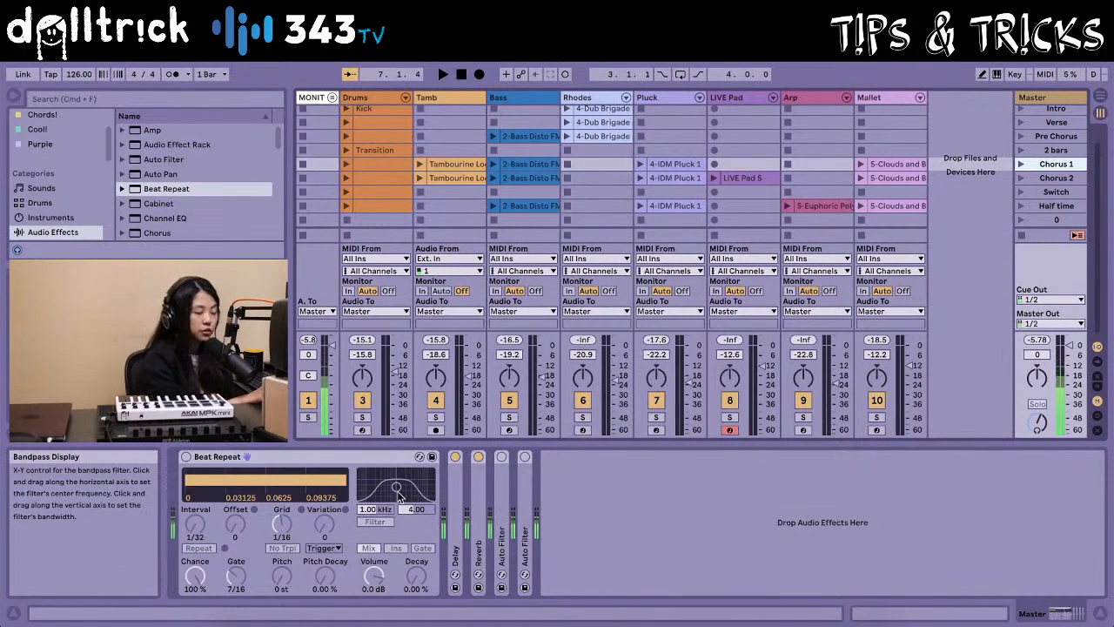
{"action": "mouse_move", "coordinate": [395, 492]}
{"action": "left_mouse_down"}
{"action": "mouse_move", "coordinate": [420, 488]}
{"action": "mouse_move", "coordinate": [370, 492]}
{"action": "mouse_move", "coordinate": [394, 493]}
{"action": "left_mouse_up"}
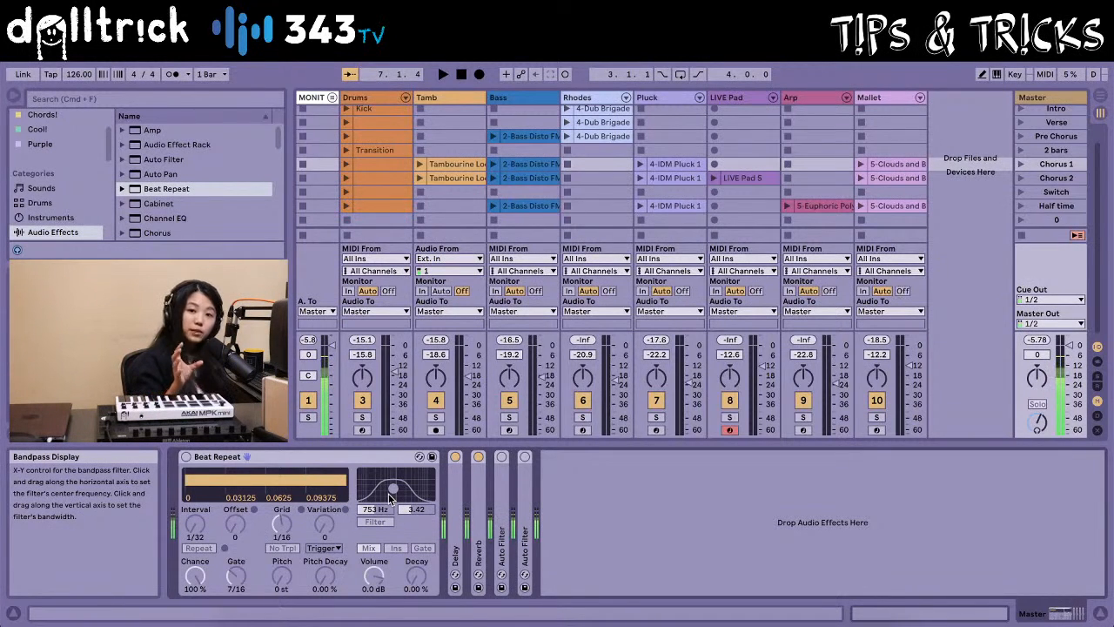
Unfold the Delay, set its filter to 866 Hz with width 9.00, and fold the device again
{"action": "left_click", "coordinate": [453, 502]}
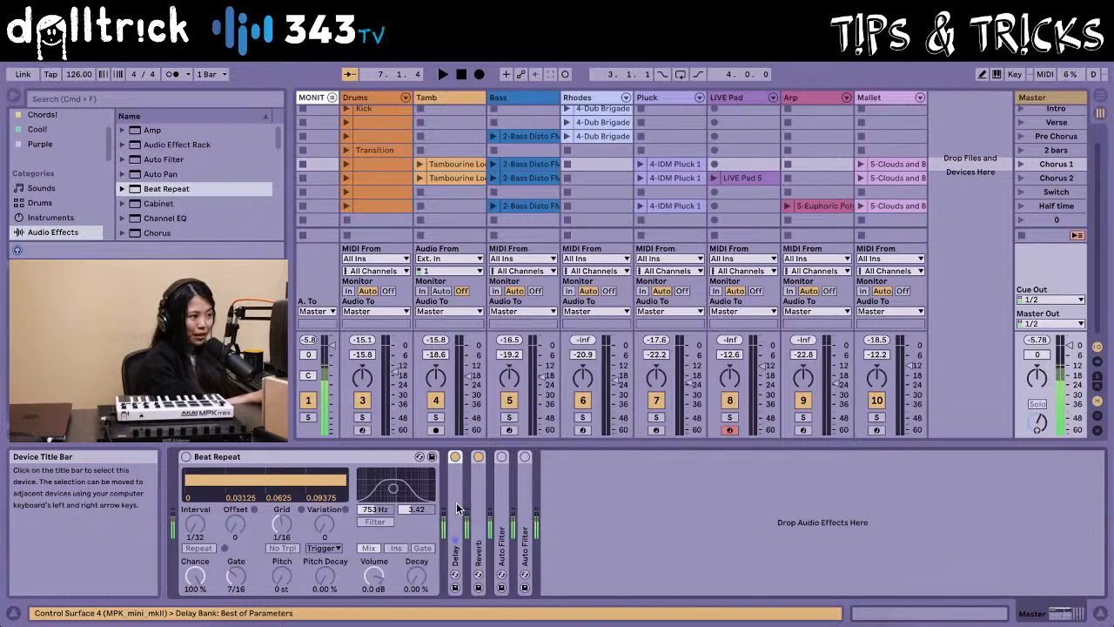
{"action": "double_click", "coordinate": [455, 502]}
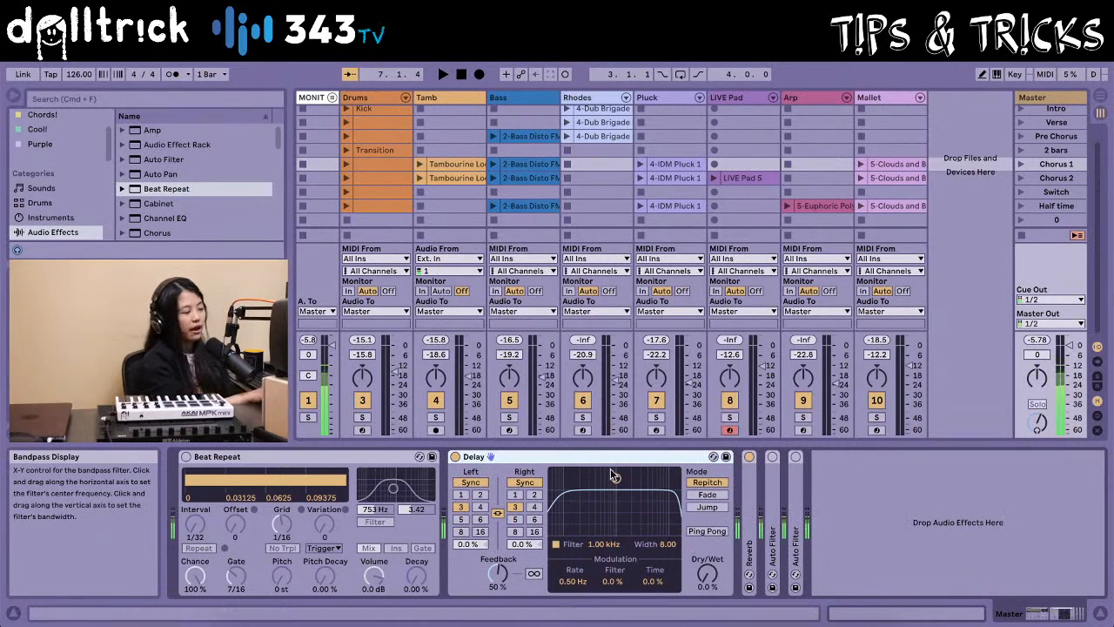
{"action": "left_click_drag", "start_coordinate": [615, 477], "coordinate": [618, 519]}
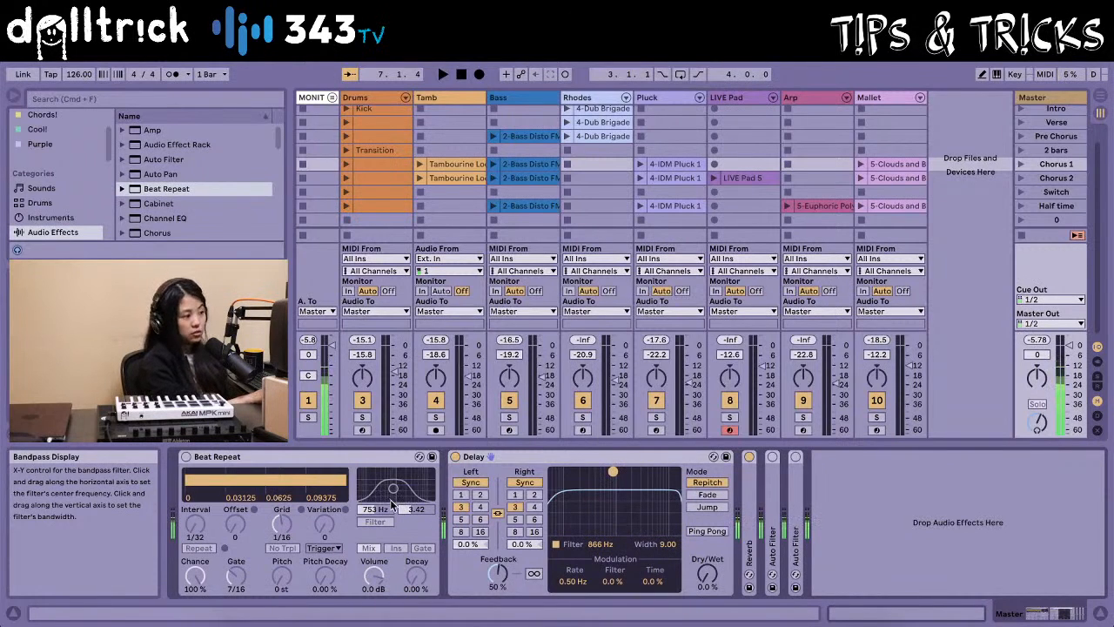
{"action": "double_click", "coordinate": [526, 455]}
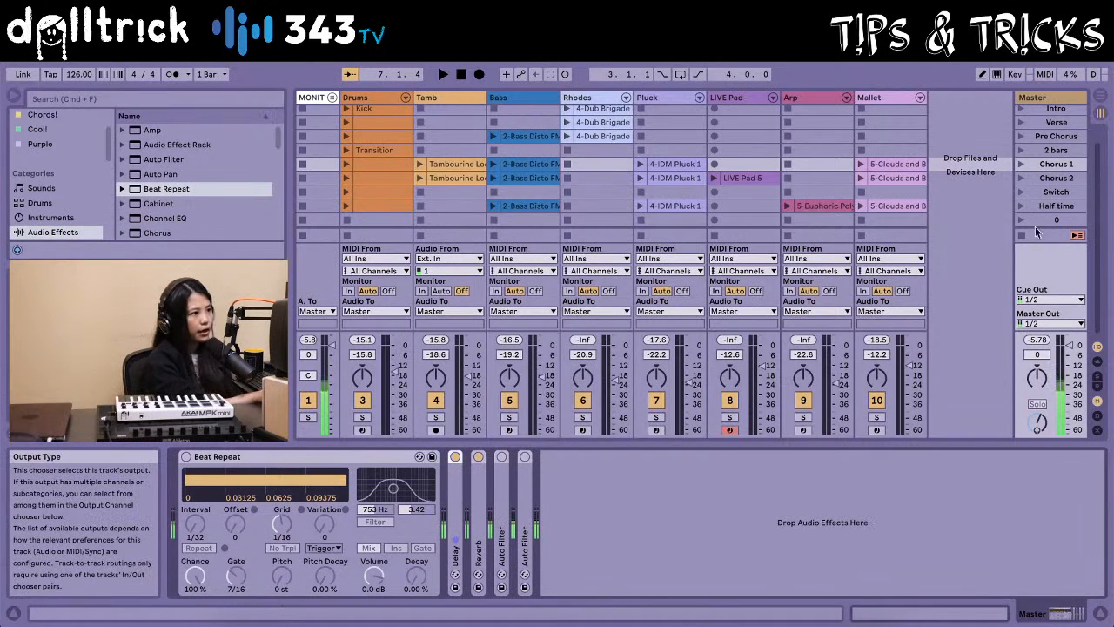
During Chorus 1 playback, enable Beat Repeat's filter, set it to 3.68 kHz with width 5.55, and switch the output to Insert mode
{"action": "left_click", "coordinate": [1019, 165]}
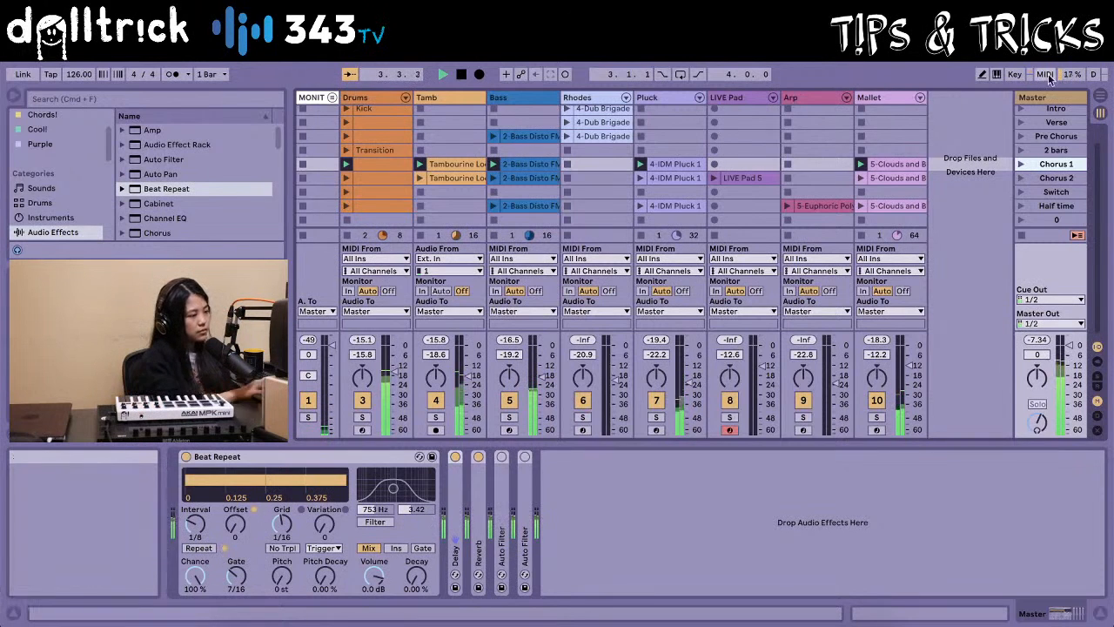
{"action": "left_click", "coordinate": [379, 521]}
{"action": "mouse_move", "coordinate": [393, 494]}
{"action": "left_mouse_down"}
{"action": "mouse_move", "coordinate": [381, 489]}
{"action": "mouse_move", "coordinate": [430, 492]}
{"action": "mouse_move", "coordinate": [383, 487]}
{"action": "mouse_move", "coordinate": [409, 473]}
{"action": "mouse_move", "coordinate": [369, 480]}
{"action": "mouse_move", "coordinate": [412, 482]}
{"action": "mouse_move", "coordinate": [392, 489]}
{"action": "mouse_move", "coordinate": [409, 493]}
{"action": "mouse_move", "coordinate": [409, 482]}
{"action": "left_mouse_up"}
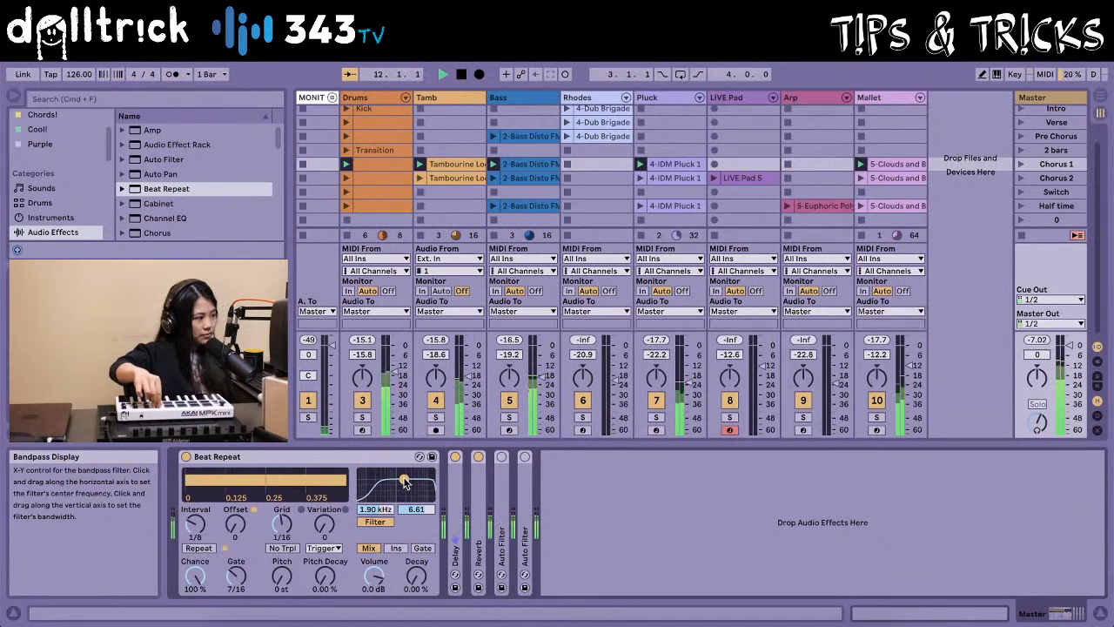
{"action": "mouse_move", "coordinate": [404, 483]}
{"action": "left_mouse_down"}
{"action": "mouse_move", "coordinate": [419, 495]}
{"action": "mouse_move", "coordinate": [377, 494]}
{"action": "mouse_move", "coordinate": [411, 481]}
{"action": "left_mouse_up"}
{"action": "left_click", "coordinate": [396, 548]}
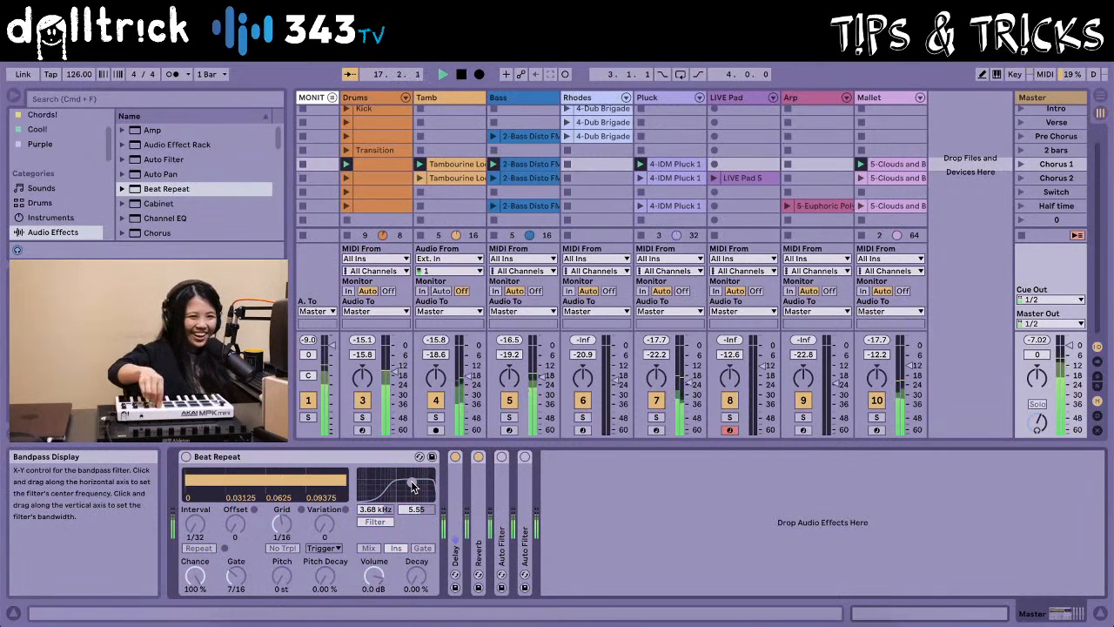
{"action": "key", "text": "space"}
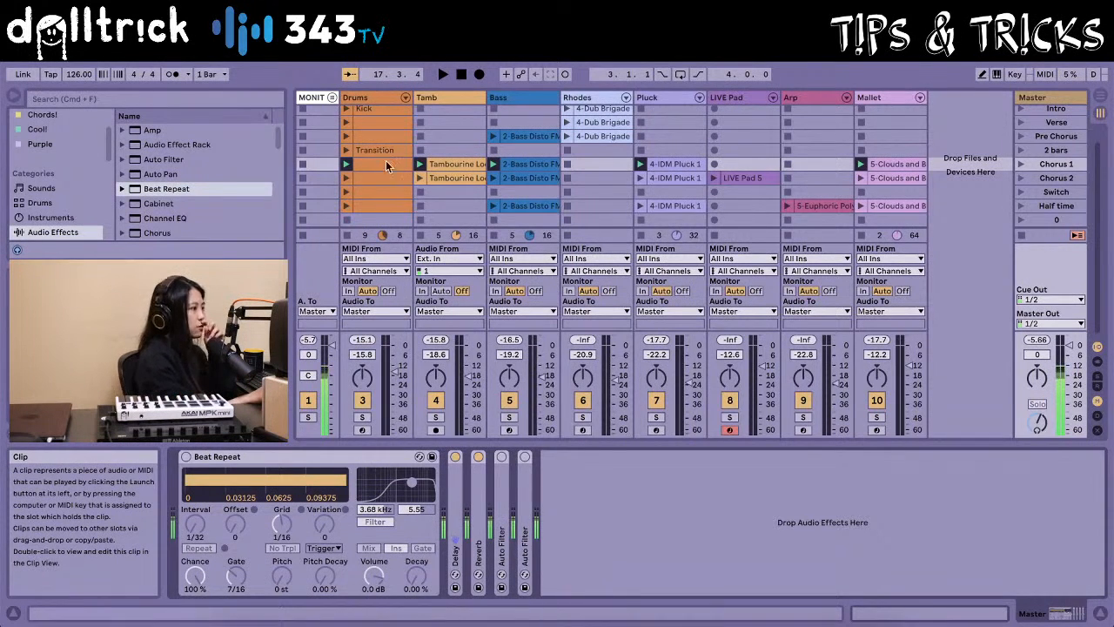
Copy the Chorus 1 clips from Drums through Mallet into the Arrangement at bar 17, with all tracks switched back to Arrangement playback
{"action": "key", "text": "Left"}
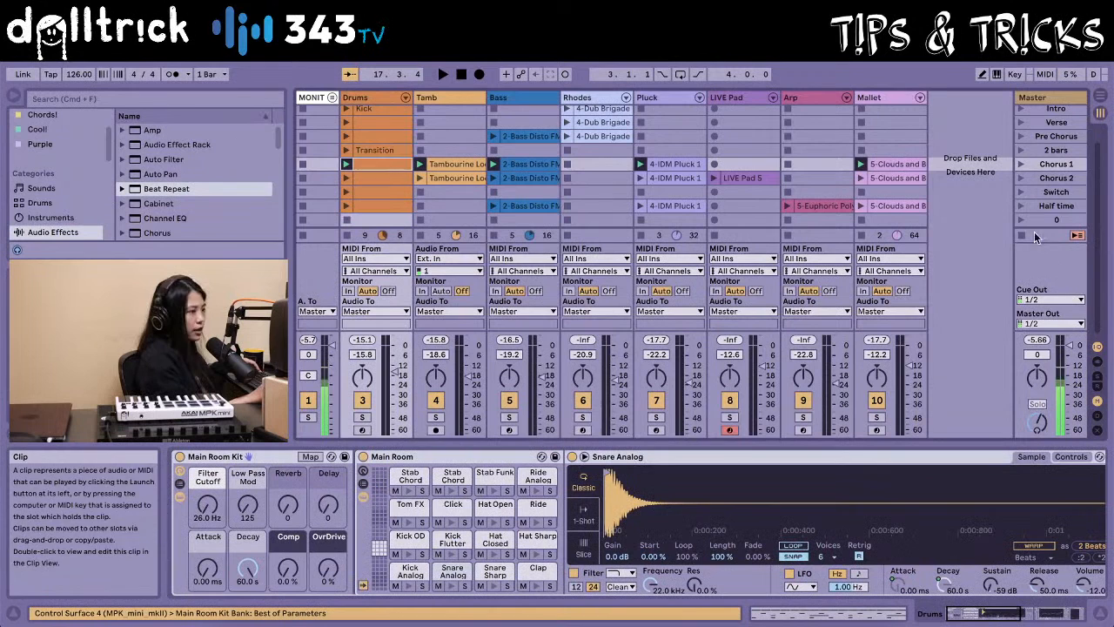
{"action": "left_click", "coordinate": [892, 165], "text": "shift"}
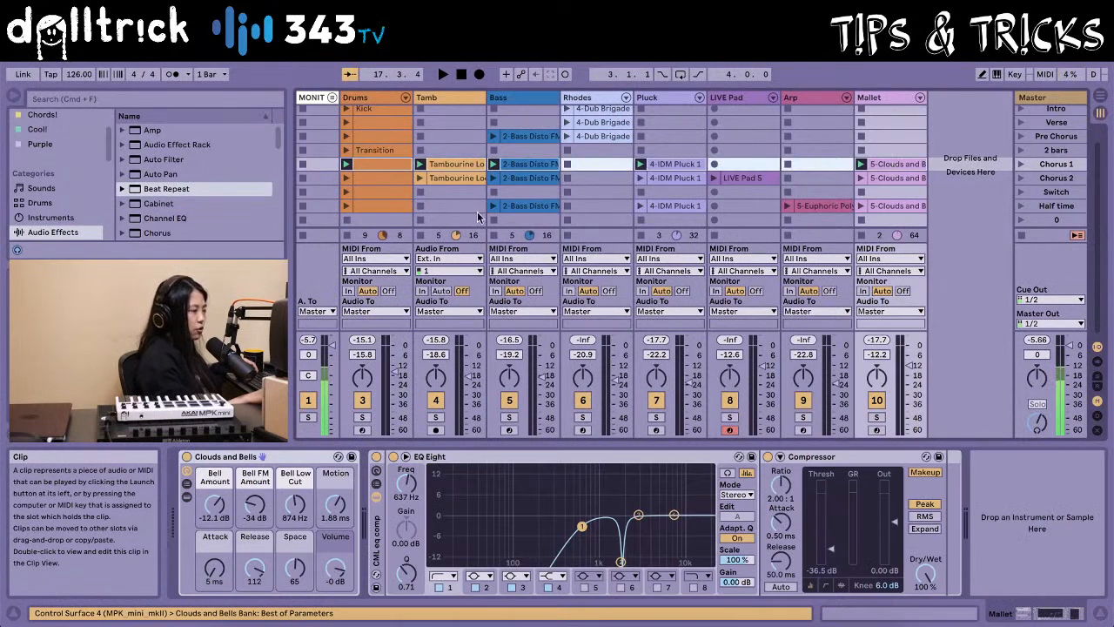
{"action": "left_click", "coordinate": [395, 165]}
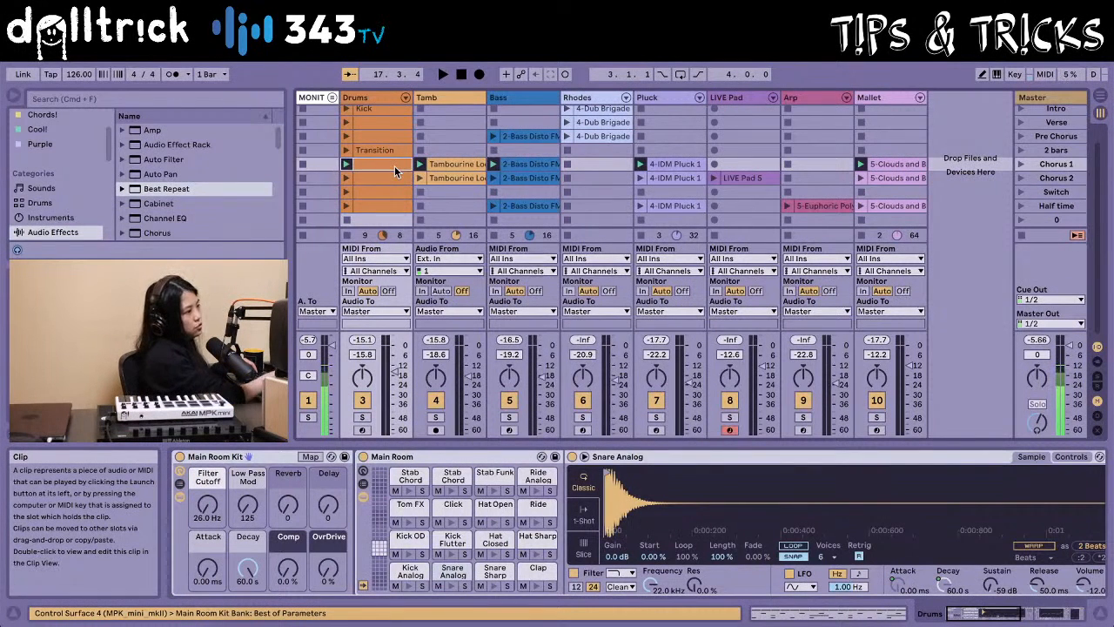
{"action": "left_click", "coordinate": [898, 165], "text": "shift"}
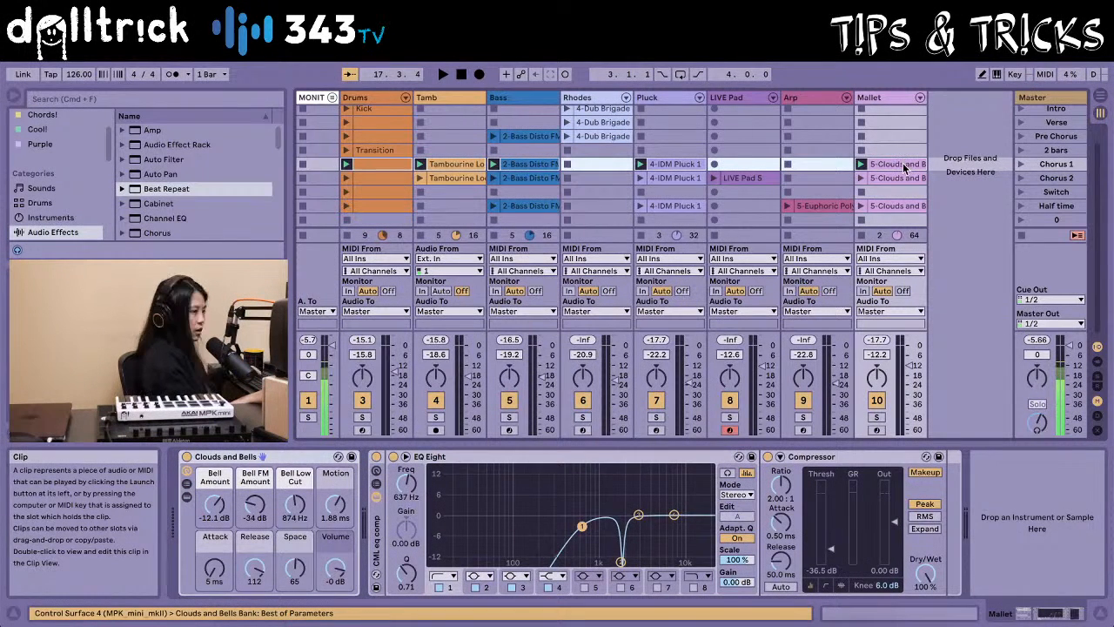
{"action": "key", "text": "Tab"}
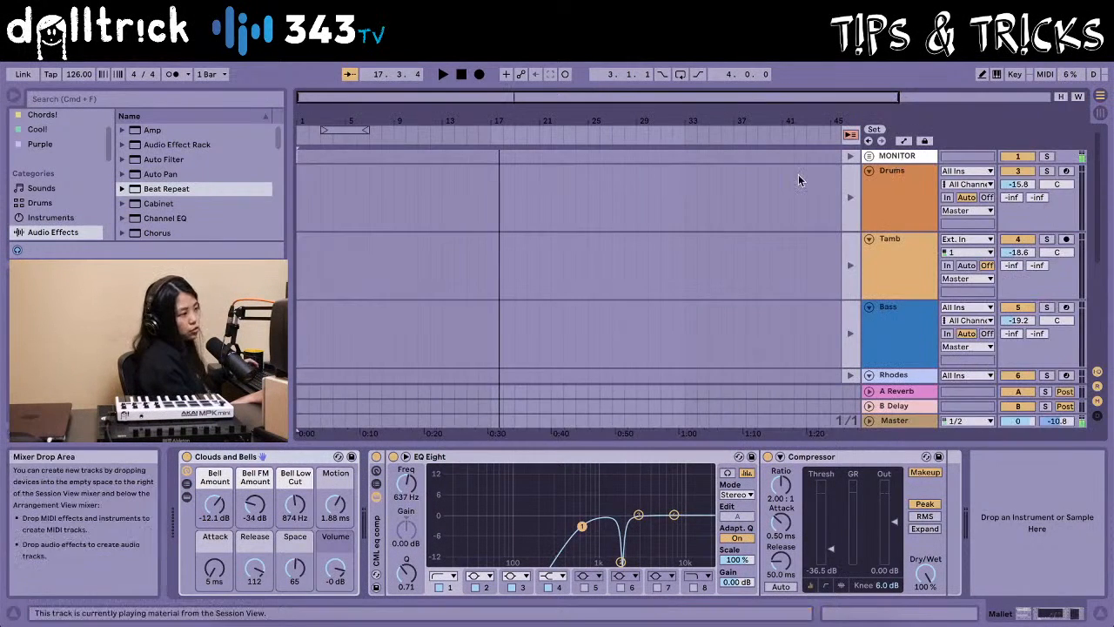
{"action": "left_click", "coordinate": [850, 137]}
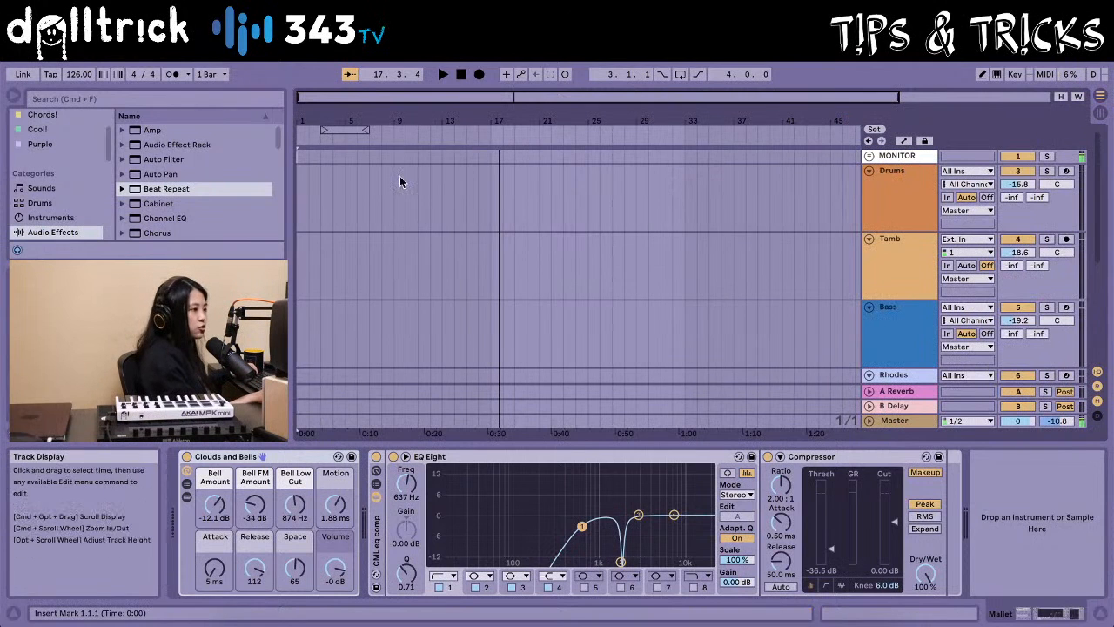
{"action": "left_click", "coordinate": [488, 185]}
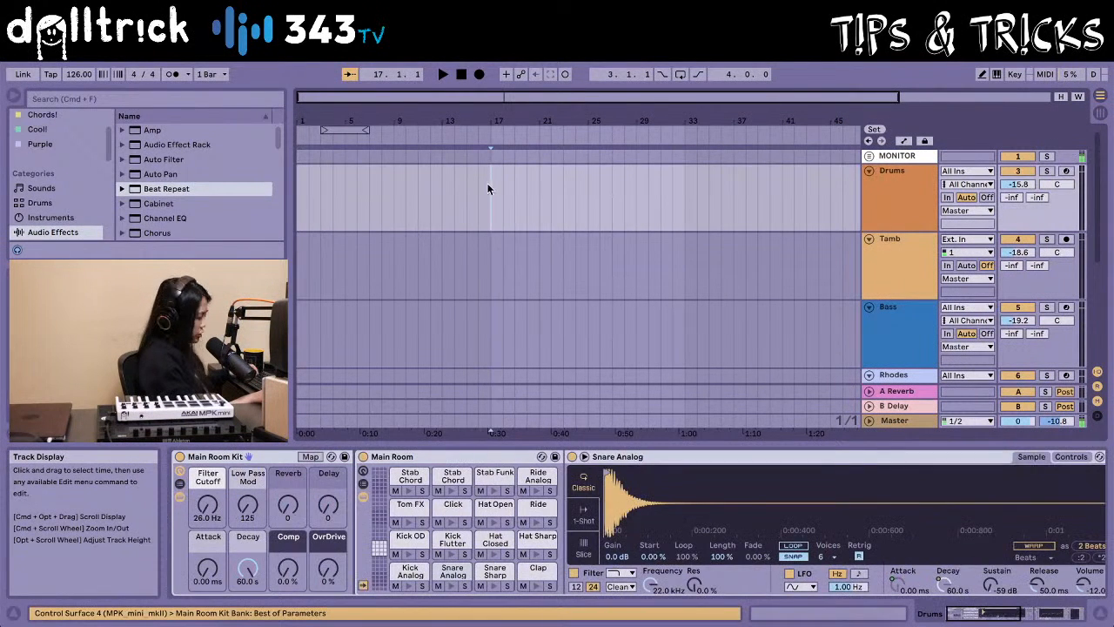
{"action": "key", "text": "super+v"}
{"action": "scroll", "coordinate": [493, 229], "scroll_direction": "down", "scroll_amount": 5}
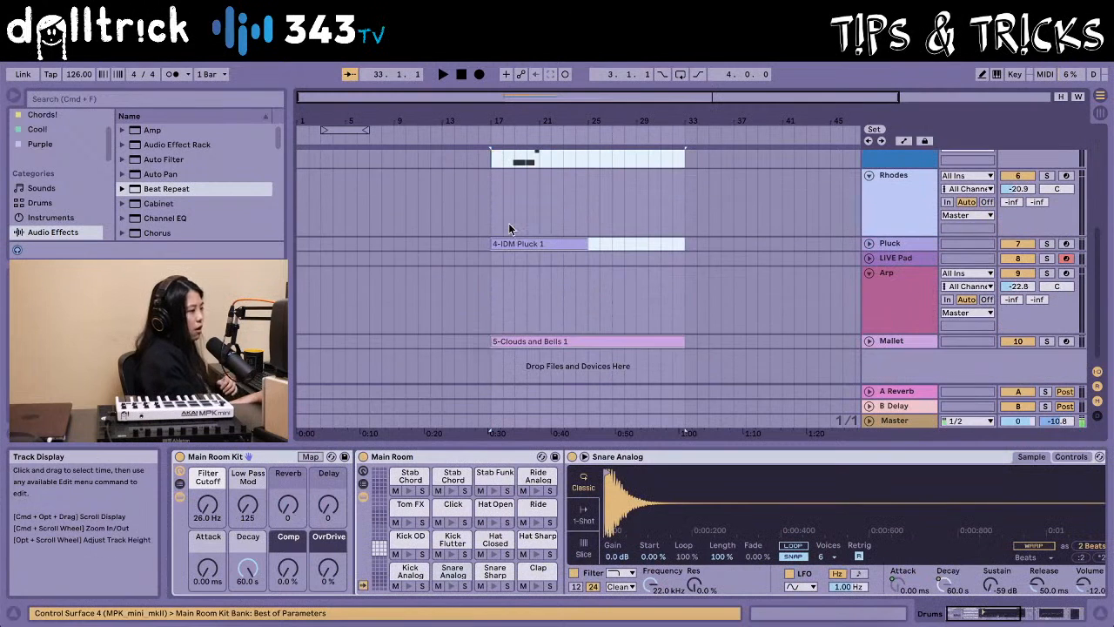
{"action": "scroll", "coordinate": [522, 255], "scroll_direction": "up", "scroll_amount": 4}
{"action": "scroll", "coordinate": [522, 261], "scroll_direction": "down", "scroll_amount": 4}
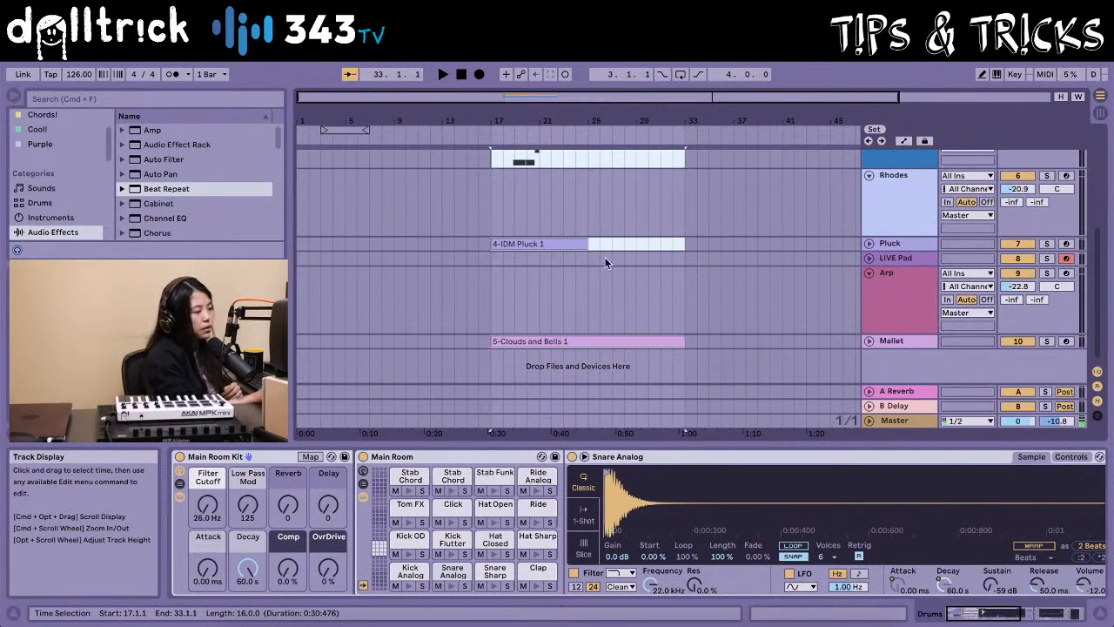
Enable Automation Arm so that parameter changes are recorded into the Arrangement
{"action": "left_click", "coordinate": [889, 422]}
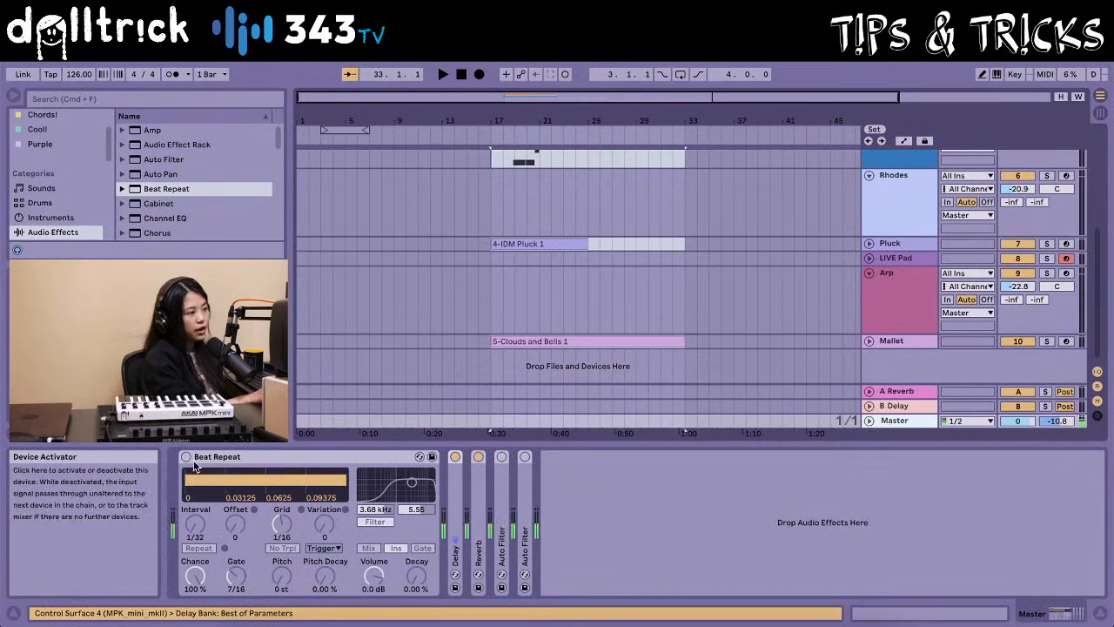
{"action": "left_click", "coordinate": [485, 340]}
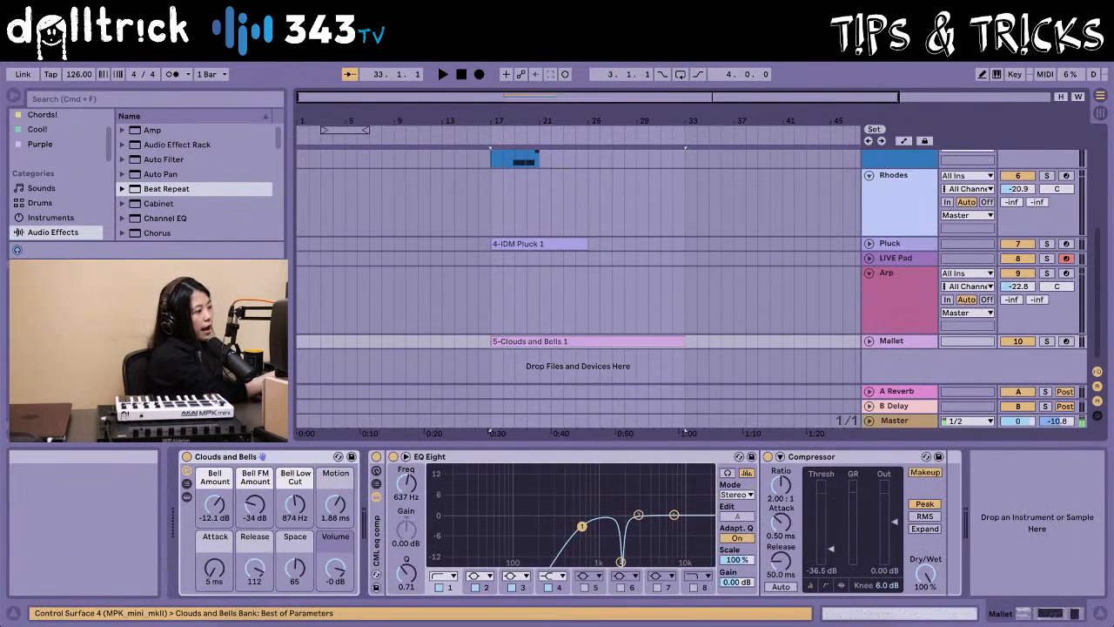
{"action": "left_click", "coordinate": [520, 76]}
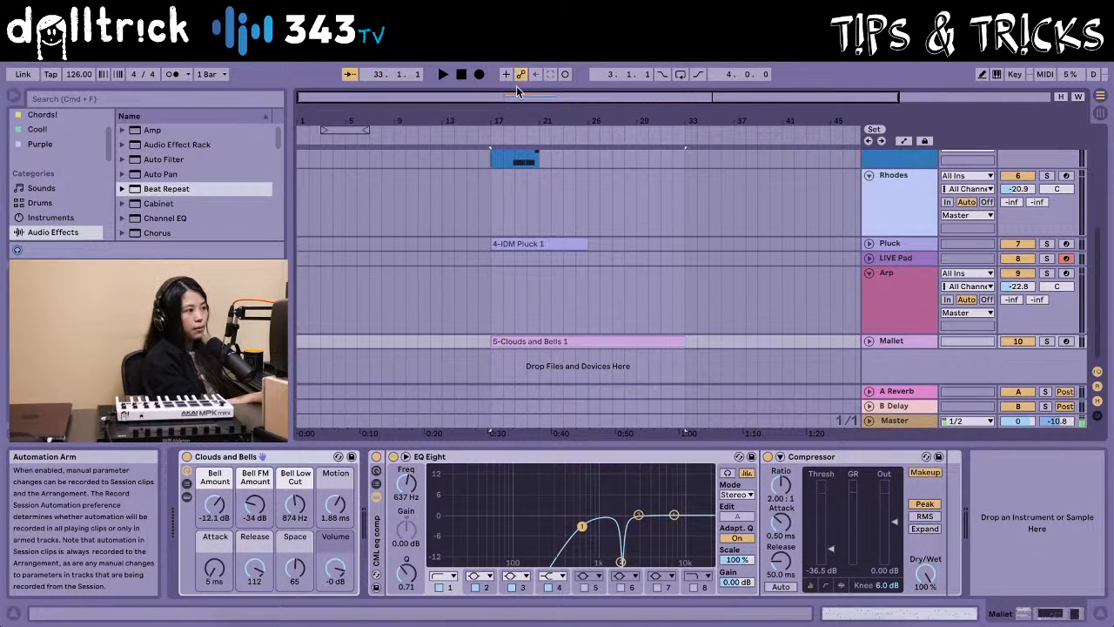
Extend the IDM Pluck clip on the Pluck track so it repeats until bar 33
{"action": "left_click", "coordinate": [487, 286]}
{"action": "left_click", "coordinate": [1066, 258]}
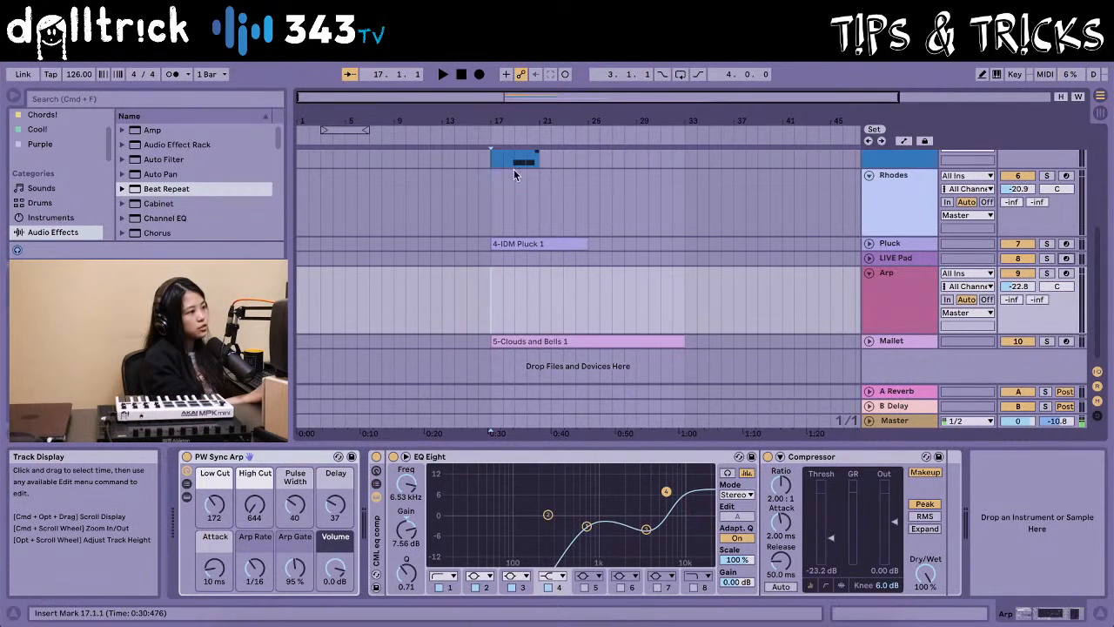
{"action": "left_click_drag", "start_coordinate": [574, 284], "coordinate": [686, 286]}
{"action": "scroll", "coordinate": [656, 322], "scroll_direction": "down", "scroll_amount": 3}
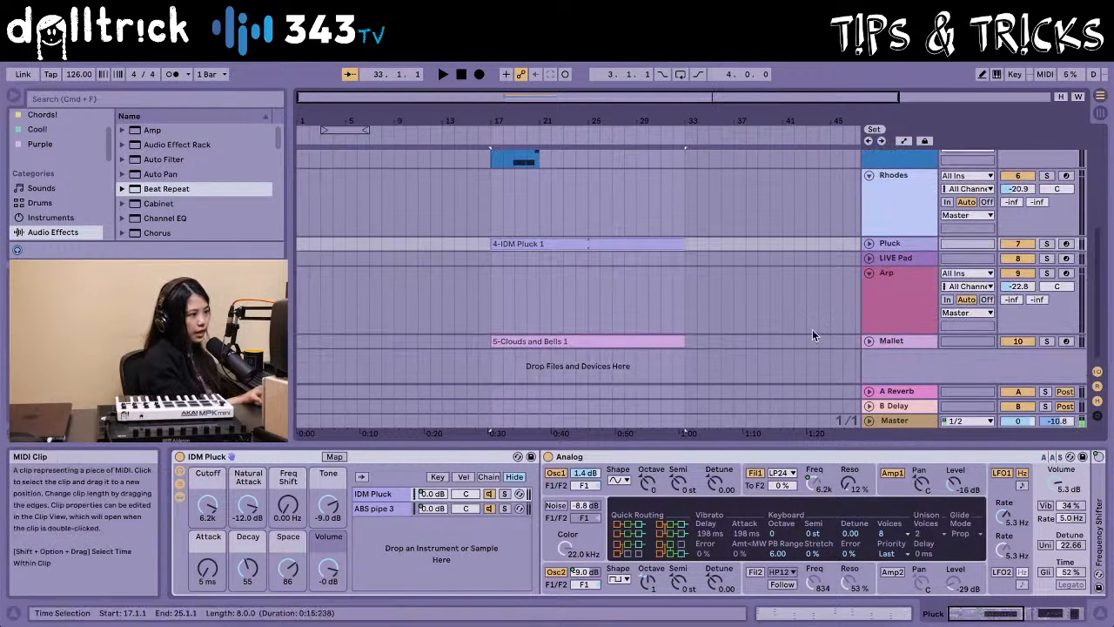
{"action": "left_click", "coordinate": [868, 341]}
{"action": "left_click", "coordinate": [866, 341]}
{"action": "left_click", "coordinate": [869, 322]}
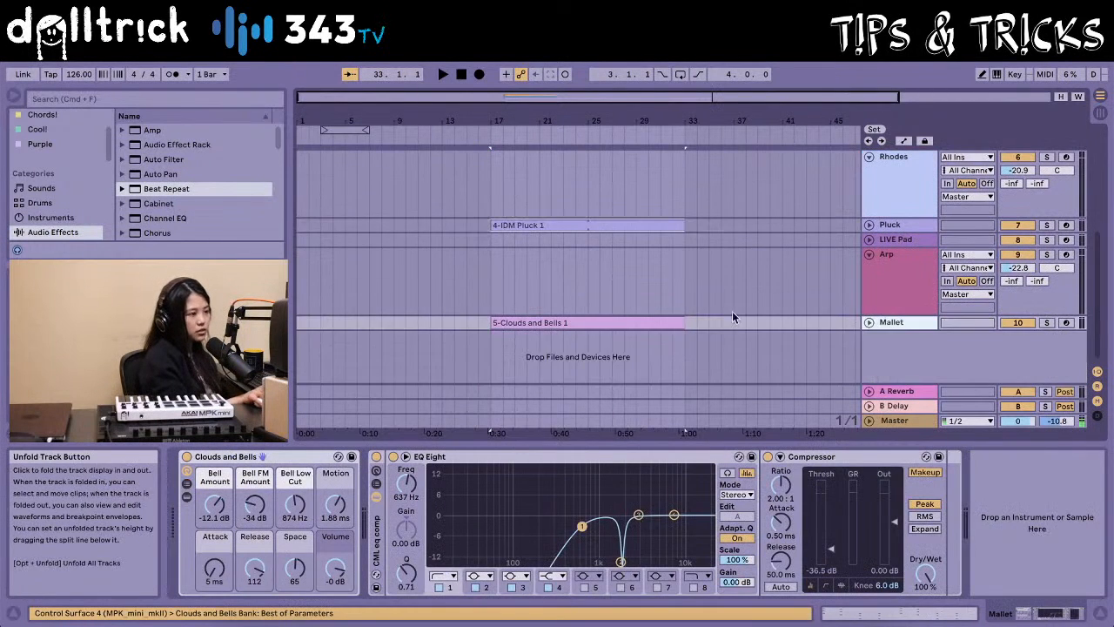
Extend the Bass, Tambourine Loop and Drums clips so each repeats from bar 17 to bar 33
{"action": "scroll", "coordinate": [663, 322], "scroll_direction": "up", "scroll_amount": 5}
{"action": "left_click", "coordinate": [531, 305]}
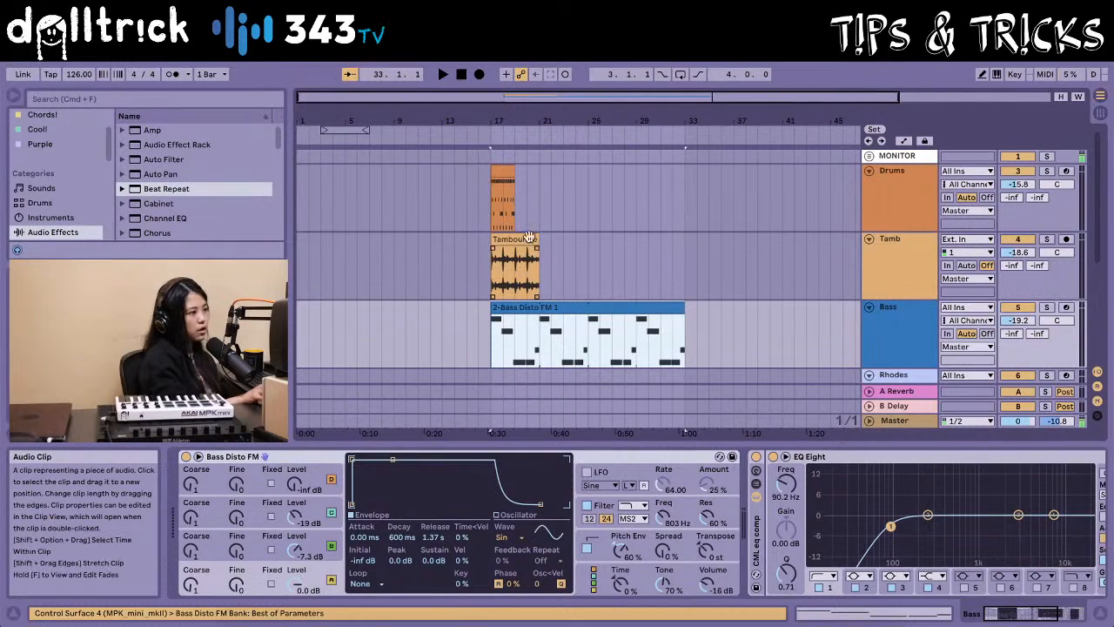
{"action": "left_click_drag", "start_coordinate": [539, 248], "coordinate": [684, 250]}
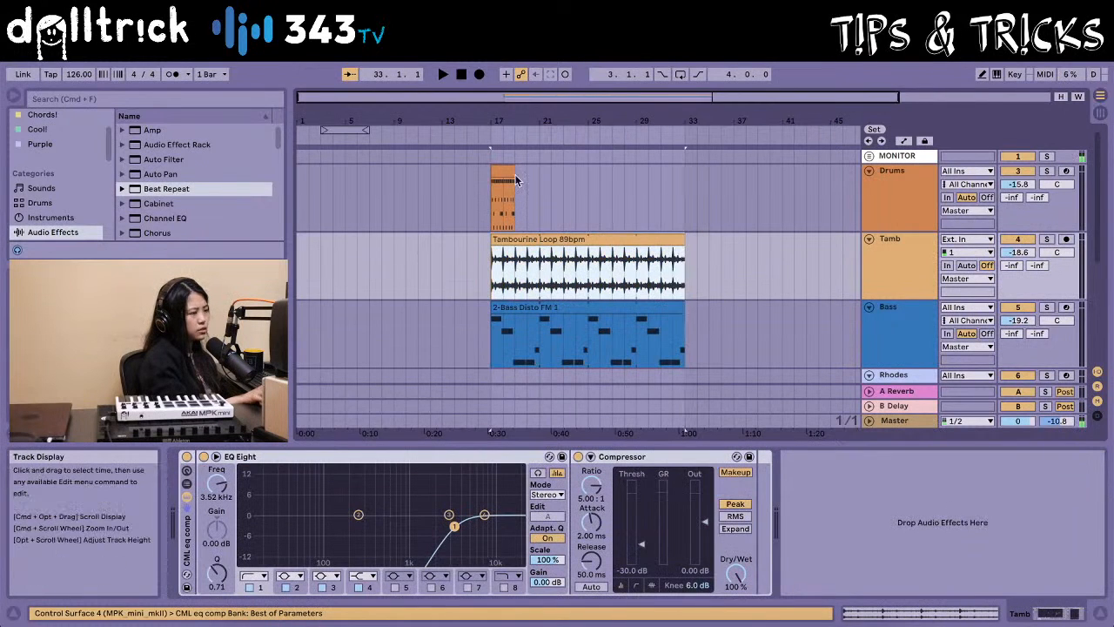
{"action": "left_click_drag", "start_coordinate": [513, 171], "coordinate": [684, 178]}
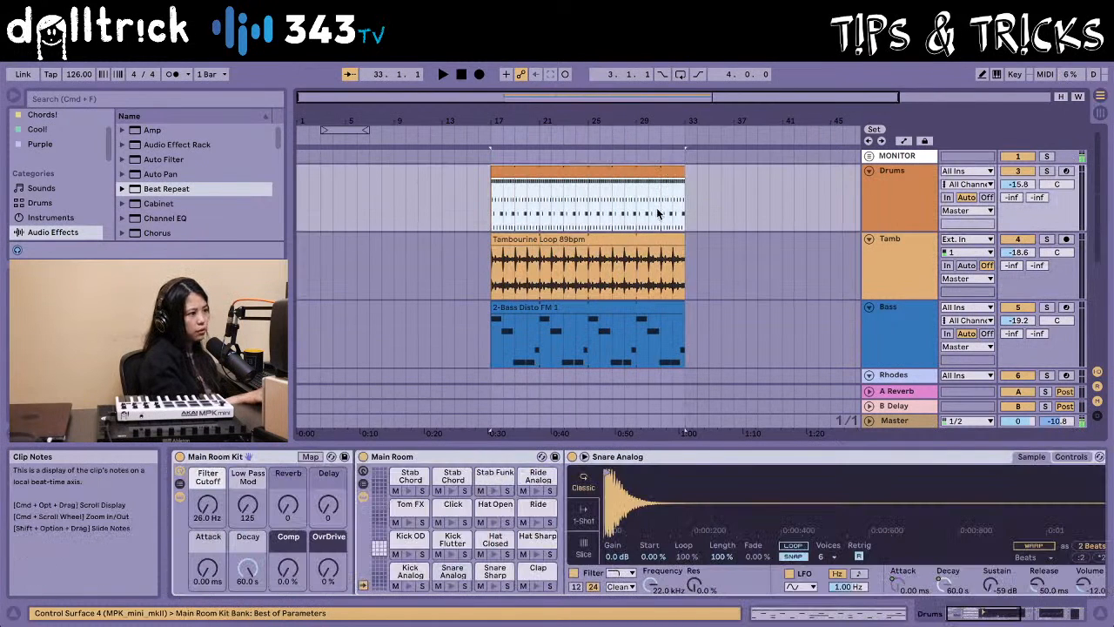
Set the Arrangement loop to the Bass clip's range, starting at bar 17 with a length of 16 bars
{"action": "scroll", "coordinate": [652, 220], "scroll_direction": "down", "scroll_amount": 5}
{"action": "scroll", "coordinate": [629, 219], "scroll_direction": "up", "scroll_amount": 3}
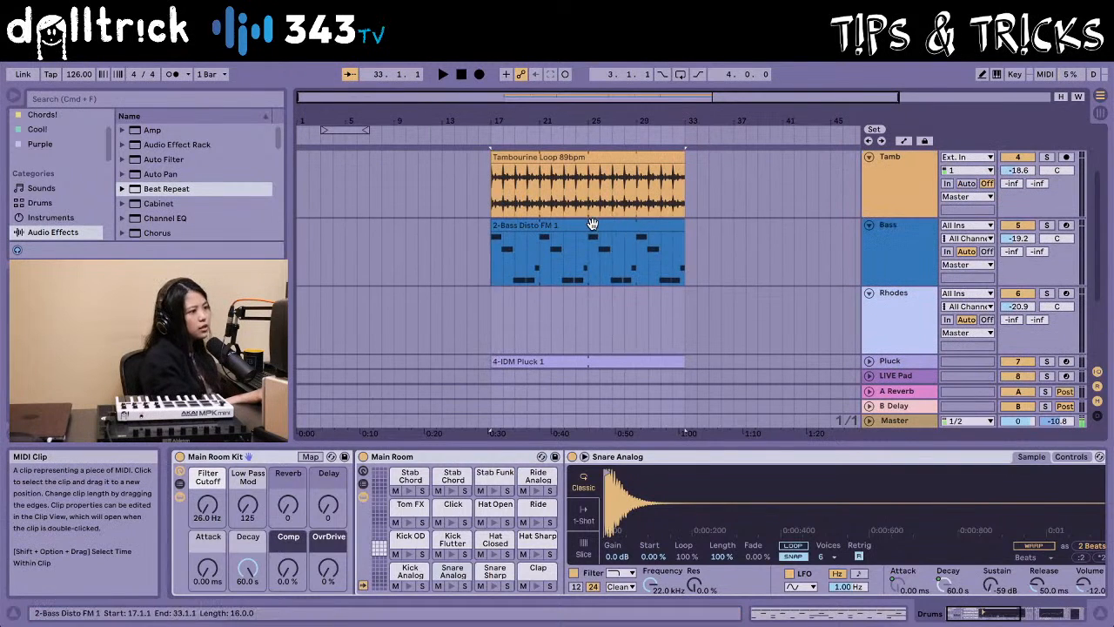
{"action": "left_click", "coordinate": [591, 224]}
{"action": "key", "text": "super+l"}
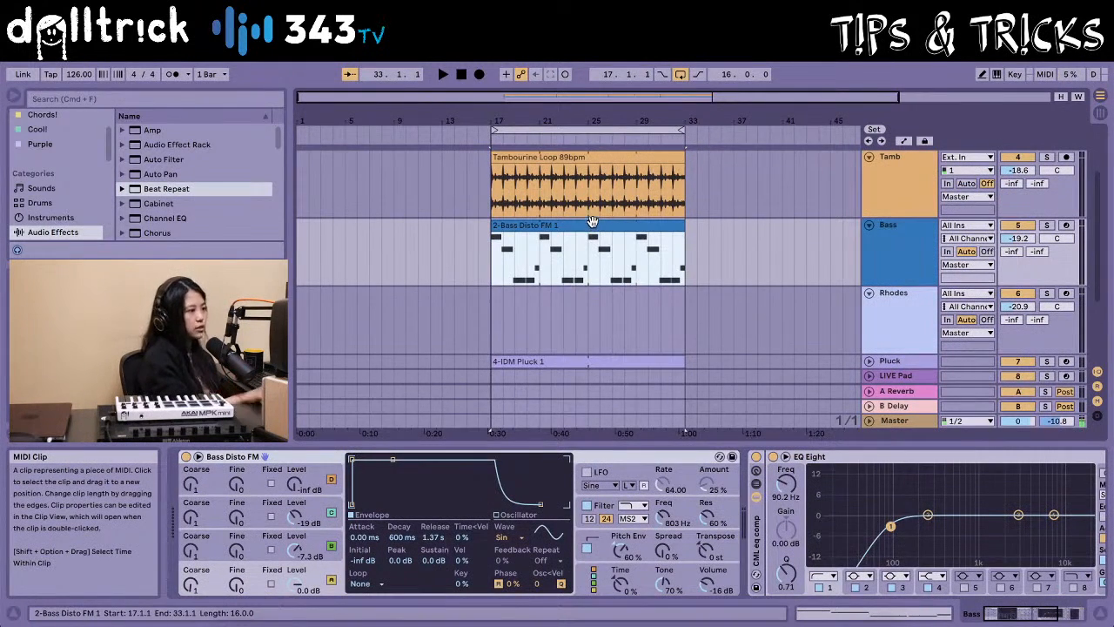
Record a pass of Master effects automation from the MIDI controller over the looped section, and stop playback
{"action": "scroll", "coordinate": [587, 228], "scroll_direction": "down", "scroll_amount": 3}
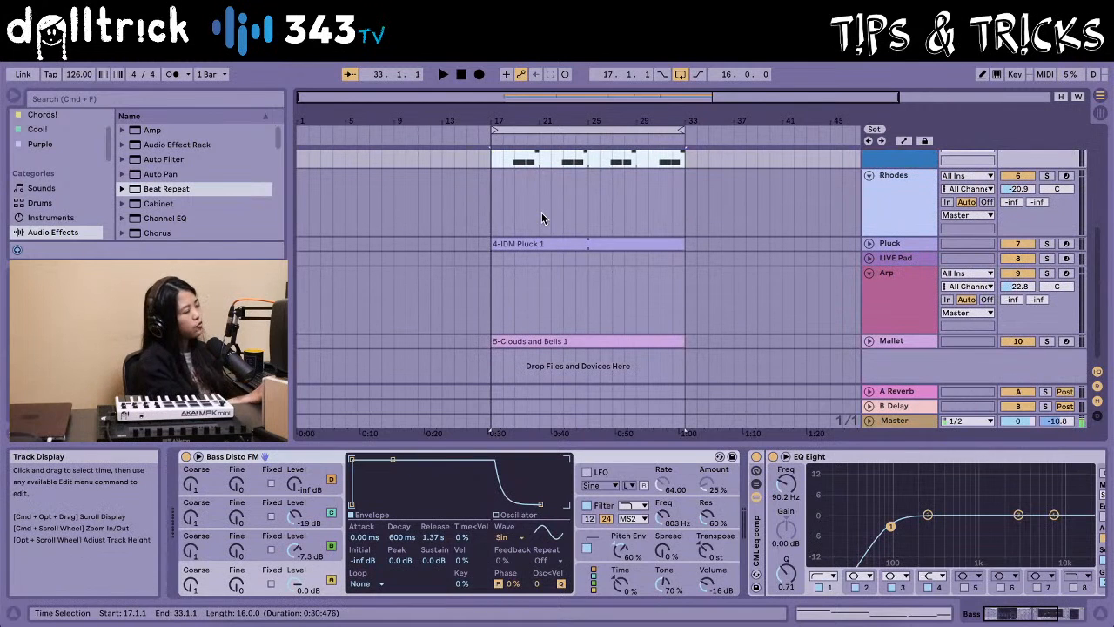
{"action": "left_click", "coordinate": [479, 75]}
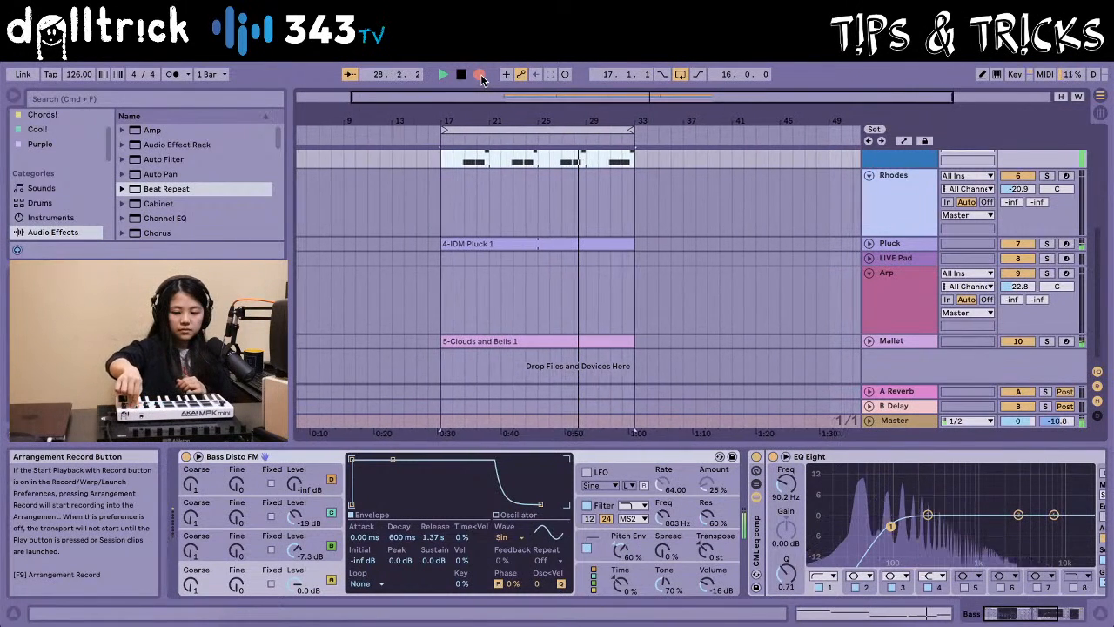
{"action": "key", "text": "space"}
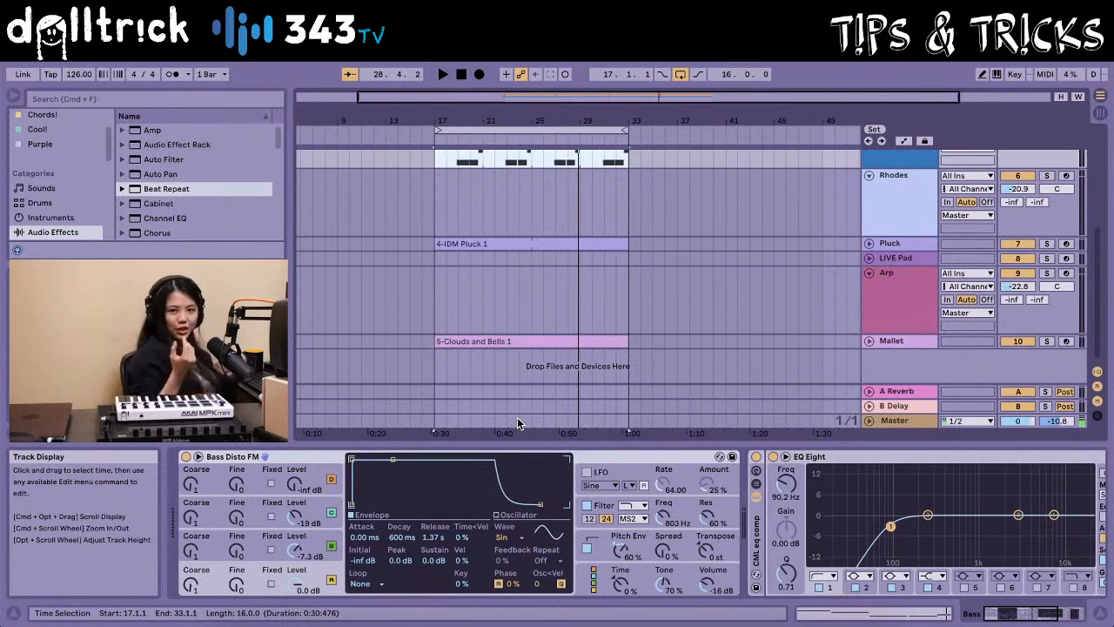
Unfold the Master track and its Delay device, and look over the automated effect parameters and the Arrangement tracks
{"action": "left_click", "coordinate": [868, 420]}
{"action": "left_click", "coordinate": [885, 405]}
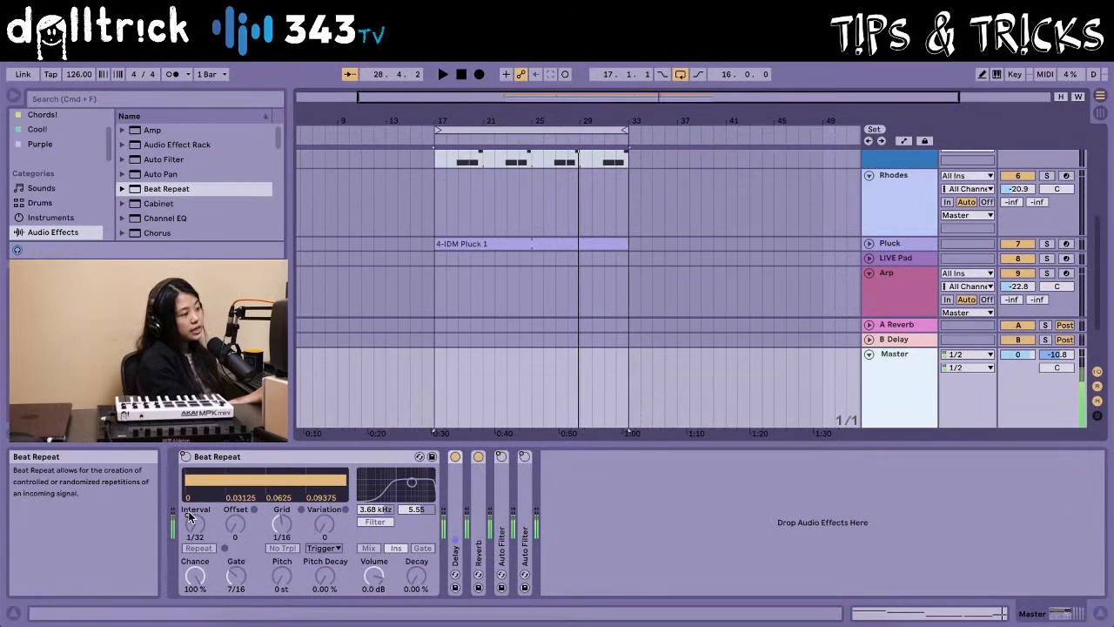
{"action": "double_click", "coordinate": [454, 548]}
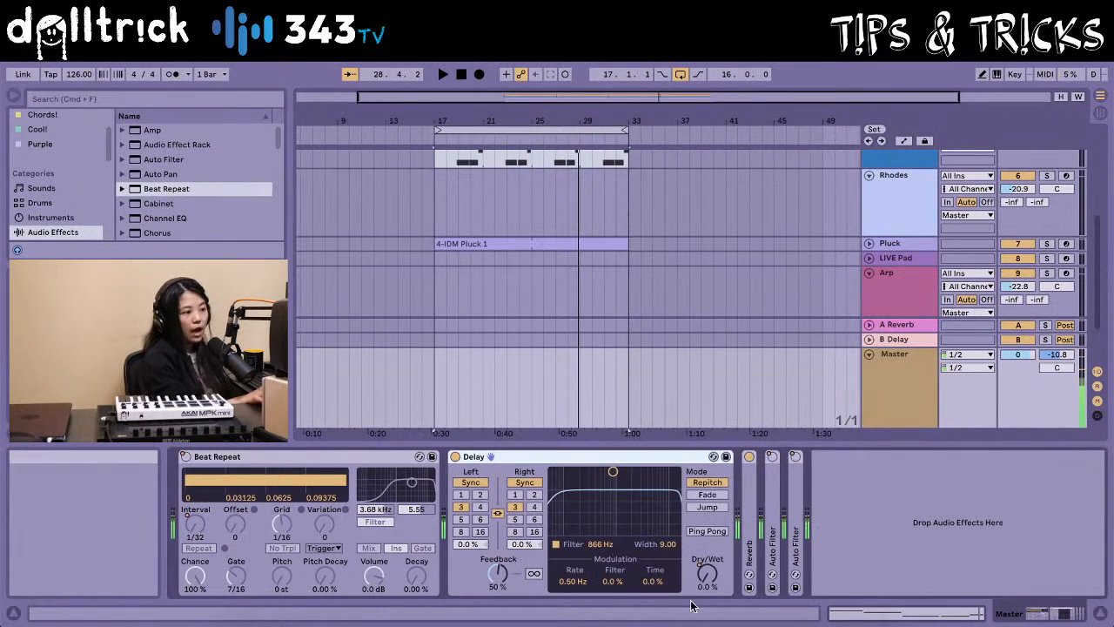
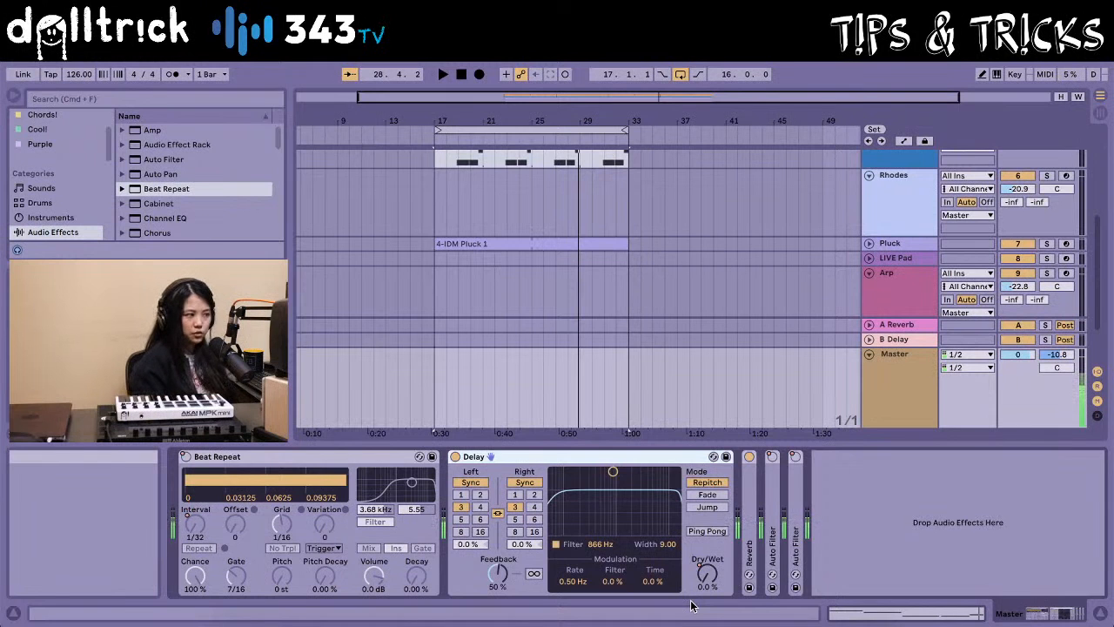
{"action": "scroll", "coordinate": [508, 288], "scroll_direction": "down", "scroll_amount": 3}
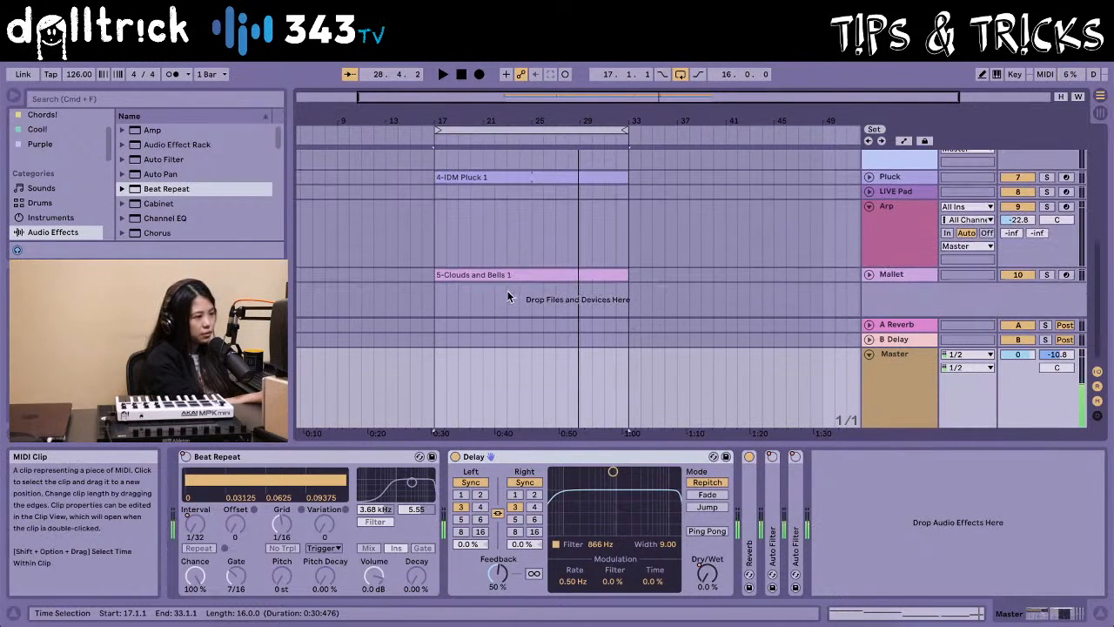
{"action": "scroll", "coordinate": [506, 291], "scroll_direction": "up", "scroll_amount": 4}
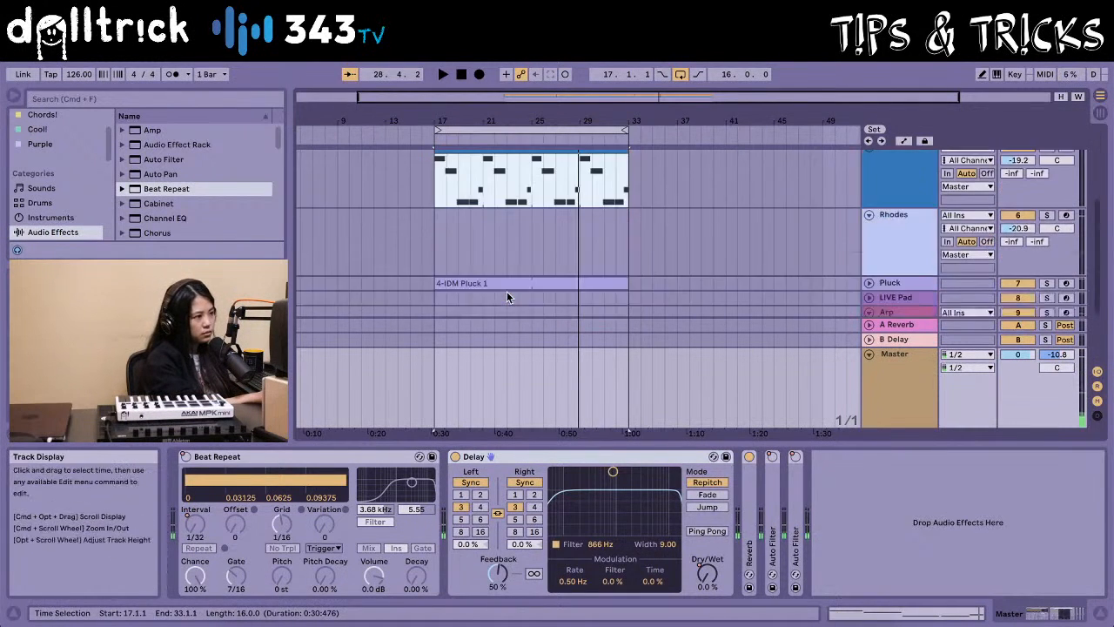
{"action": "scroll", "coordinate": [506, 290], "scroll_direction": "down", "scroll_amount": 3}
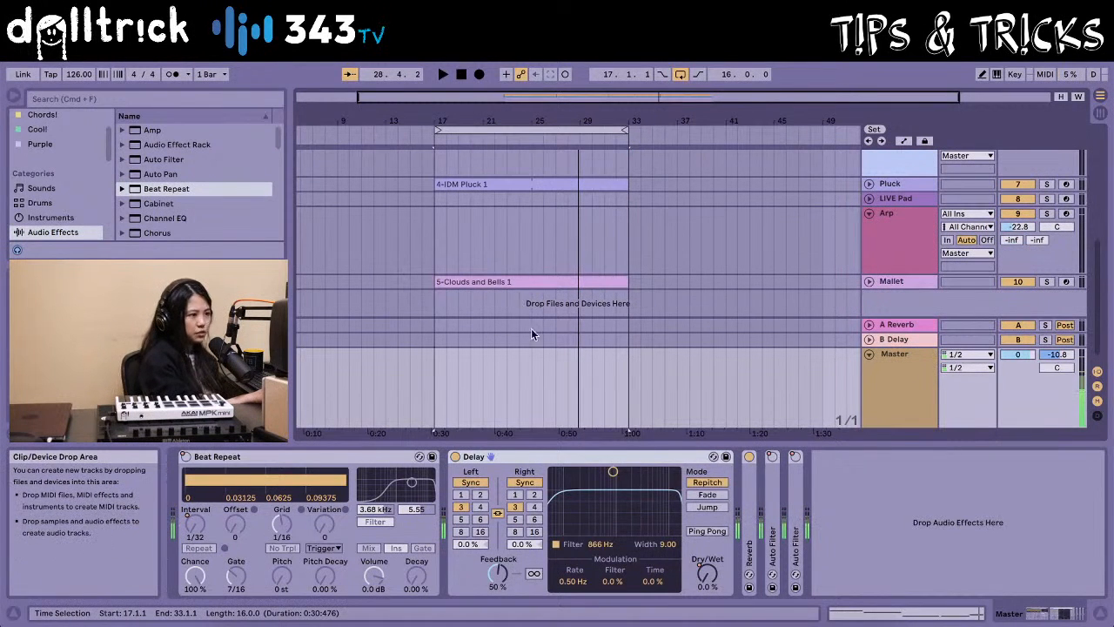
{"action": "scroll", "coordinate": [539, 346], "scroll_direction": "up", "scroll_amount": 5}
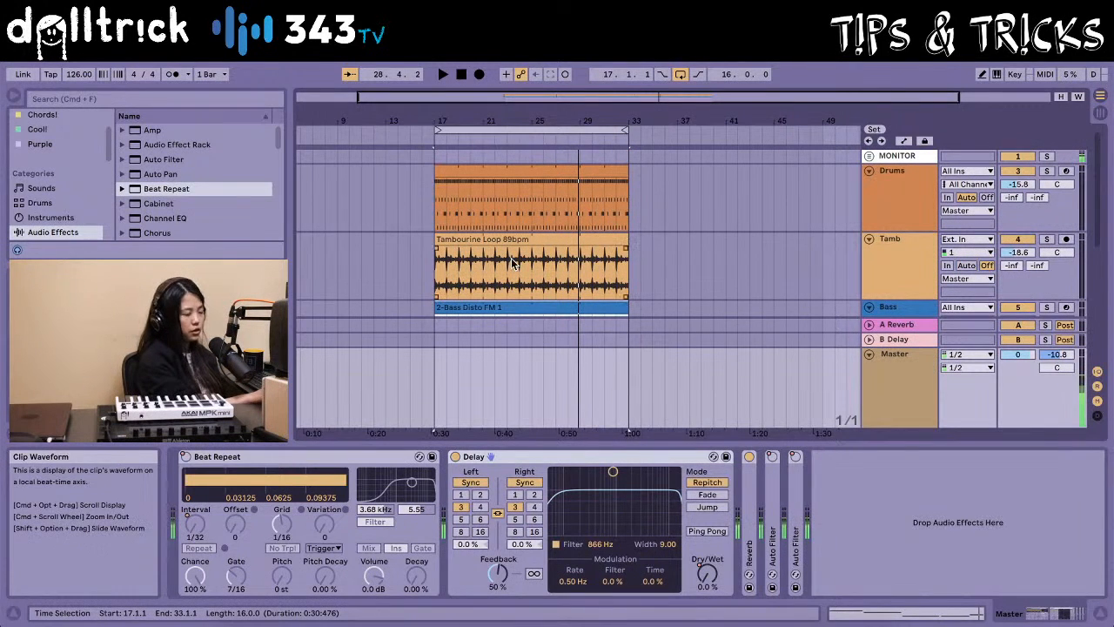
{"action": "right_click", "coordinate": [185, 458]}
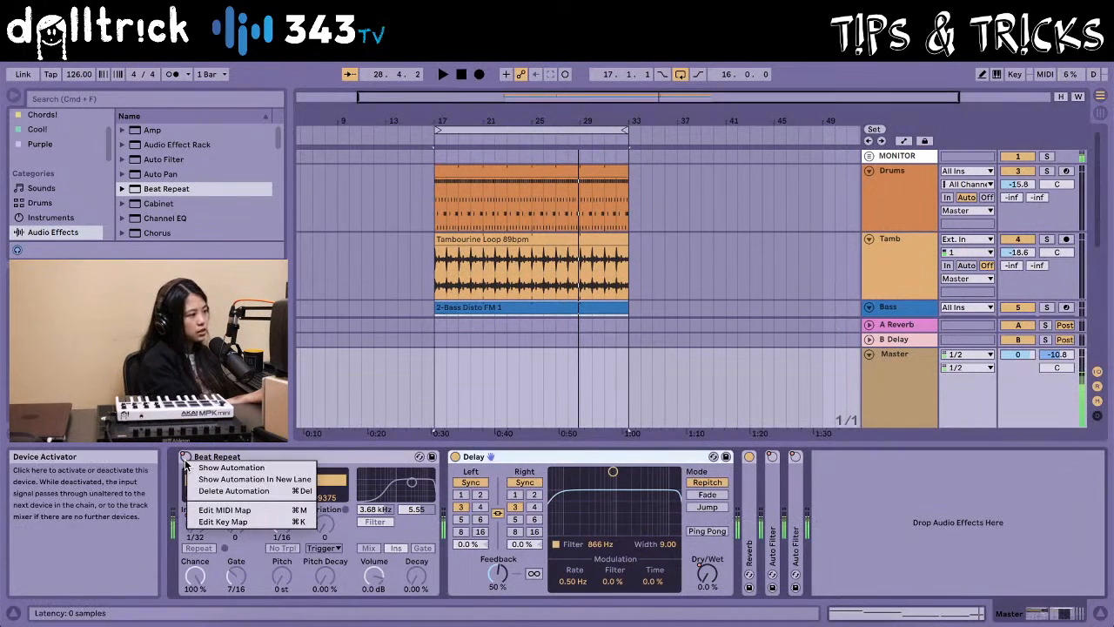
{"action": "key", "text": "Escape"}
{"action": "right_click", "coordinate": [203, 521]}
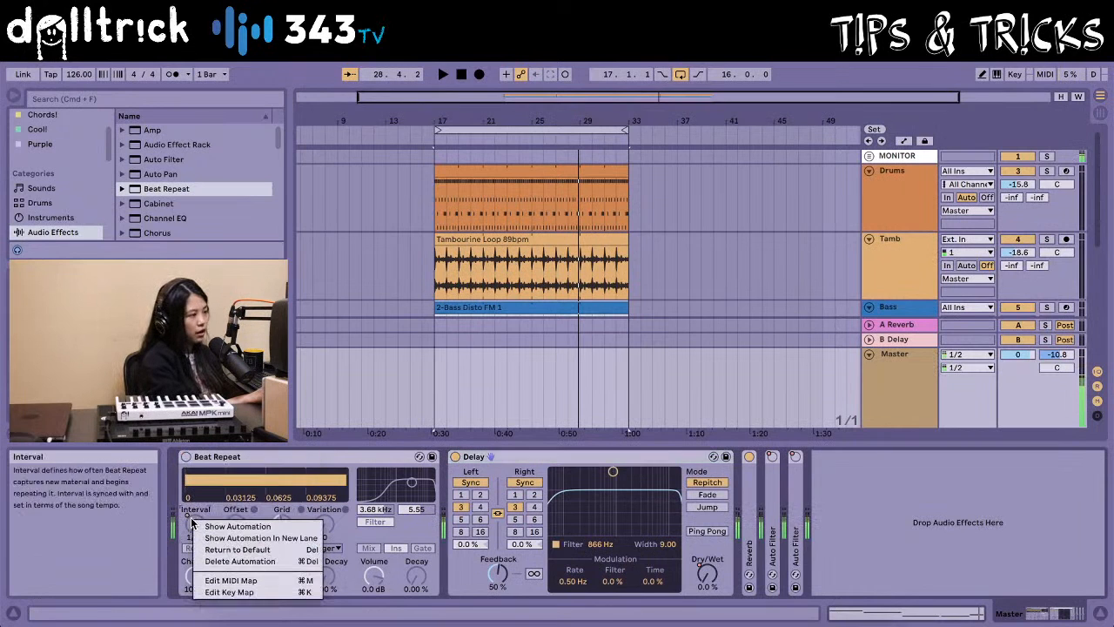
{"action": "left_click", "coordinate": [235, 561]}
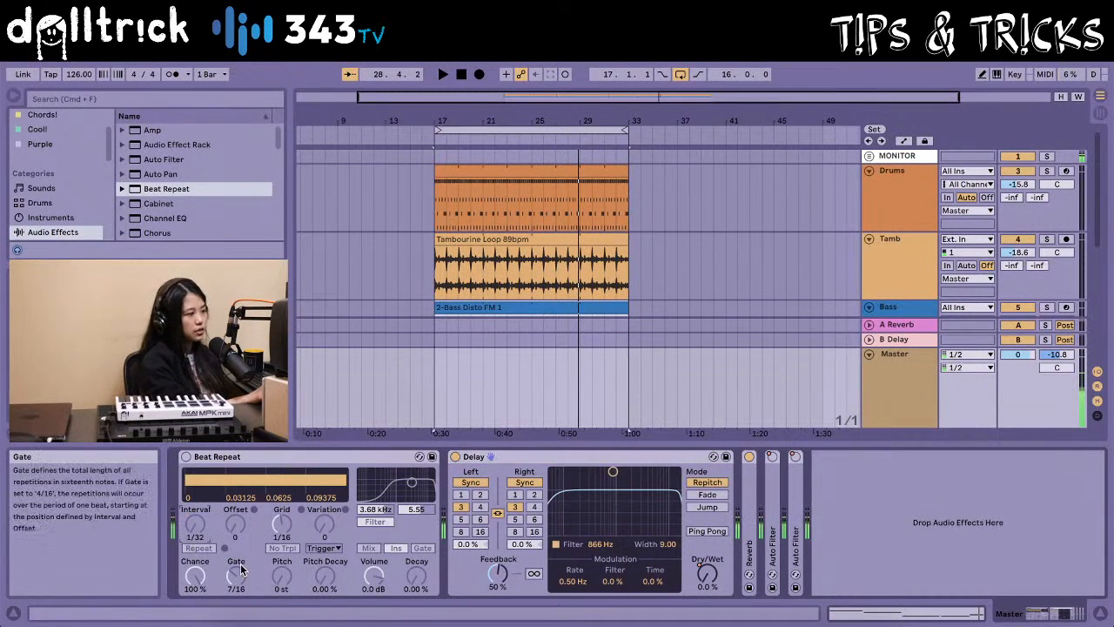
Delete the automation of the Delay's Dry/Wet on the Master track and set Dry/Wet to 0.0 %
{"action": "right_click", "coordinate": [705, 573]}
{"action": "left_click", "coordinate": [753, 621]}
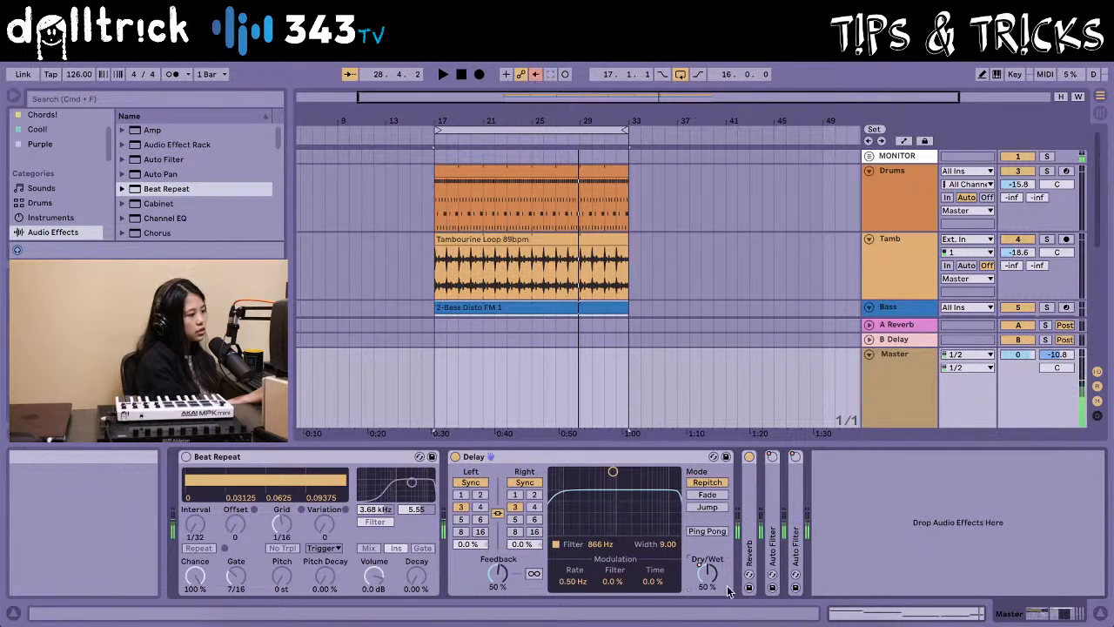
{"action": "right_click", "coordinate": [706, 570]}
{"action": "left_click", "coordinate": [707, 574]}
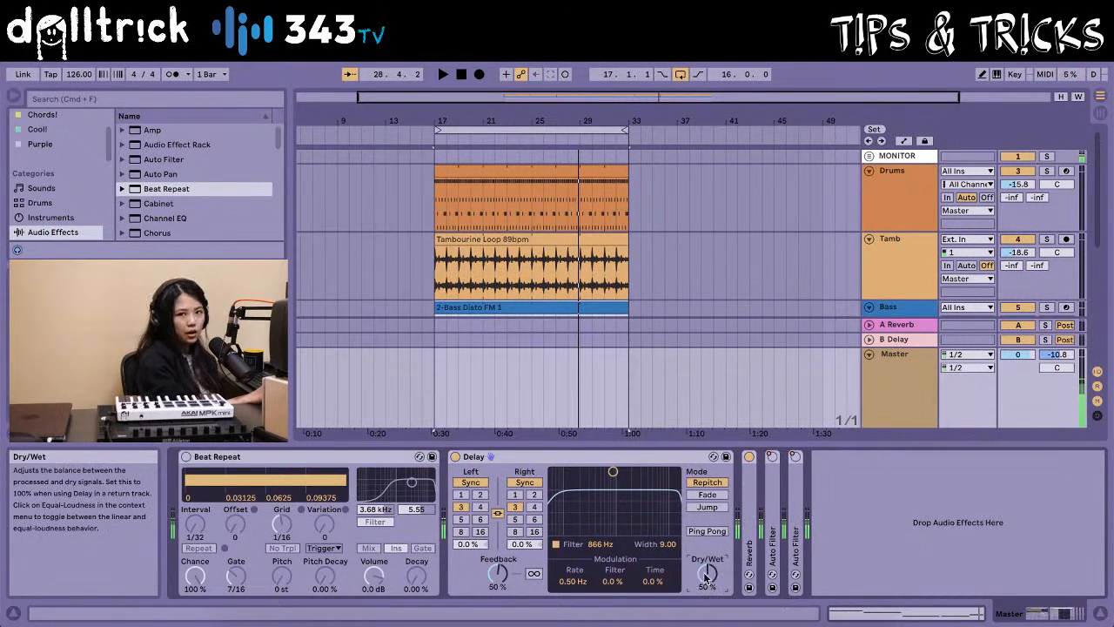
{"action": "left_click_drag", "start_coordinate": [706, 576], "coordinate": [706, 609]}
Unfold the Master track's Reverb, delete its Dry/Wet automation and set Dry/Wet to 0.0 %
{"action": "left_click", "coordinate": [748, 557]}
{"action": "double_click", "coordinate": [749, 557]}
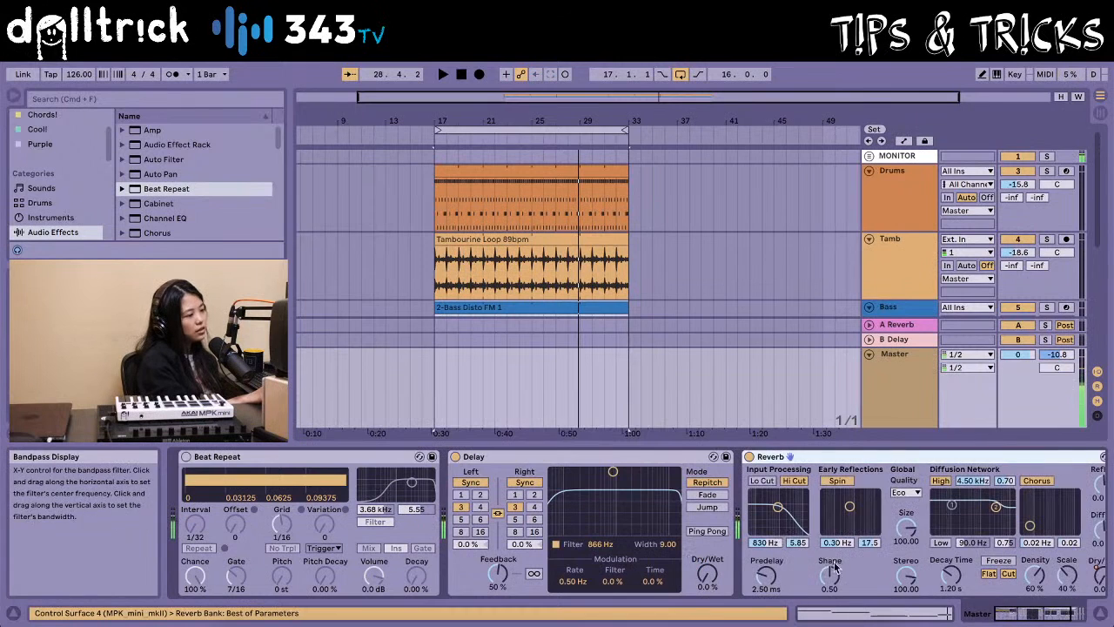
{"action": "right_click", "coordinate": [1035, 574]}
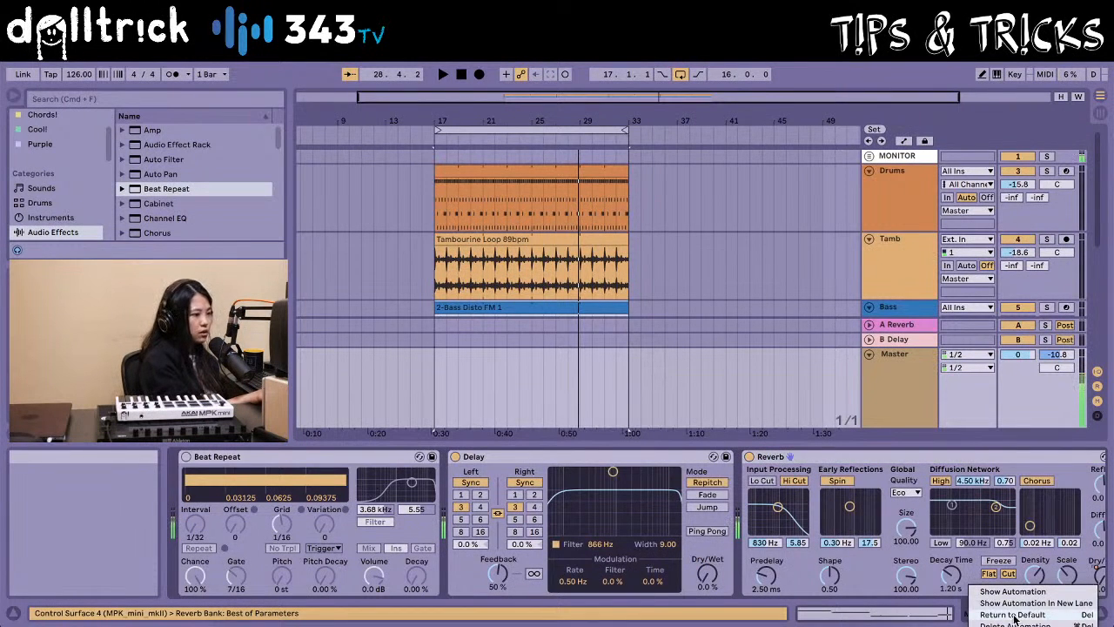
{"action": "left_click", "coordinate": [1014, 616]}
{"action": "right_click", "coordinate": [1098, 578]}
{"action": "left_click", "coordinate": [1055, 620]}
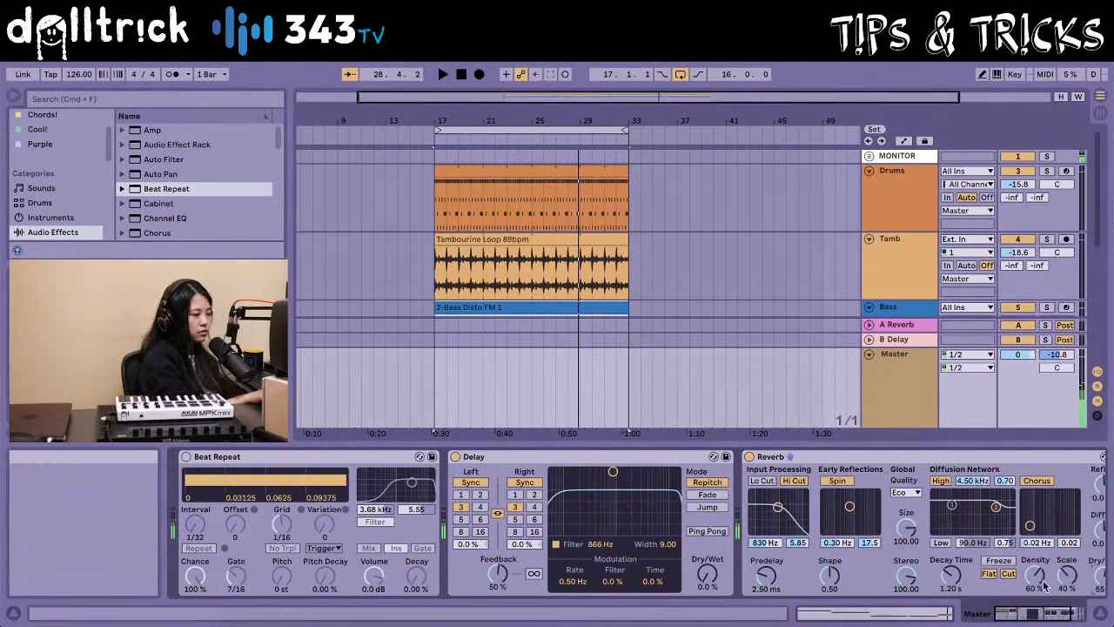
{"action": "scroll", "coordinate": [1011, 565], "scroll_direction": "right", "scroll_amount": 3}
{"action": "left_click_drag", "start_coordinate": [953, 576], "coordinate": [953, 613]}
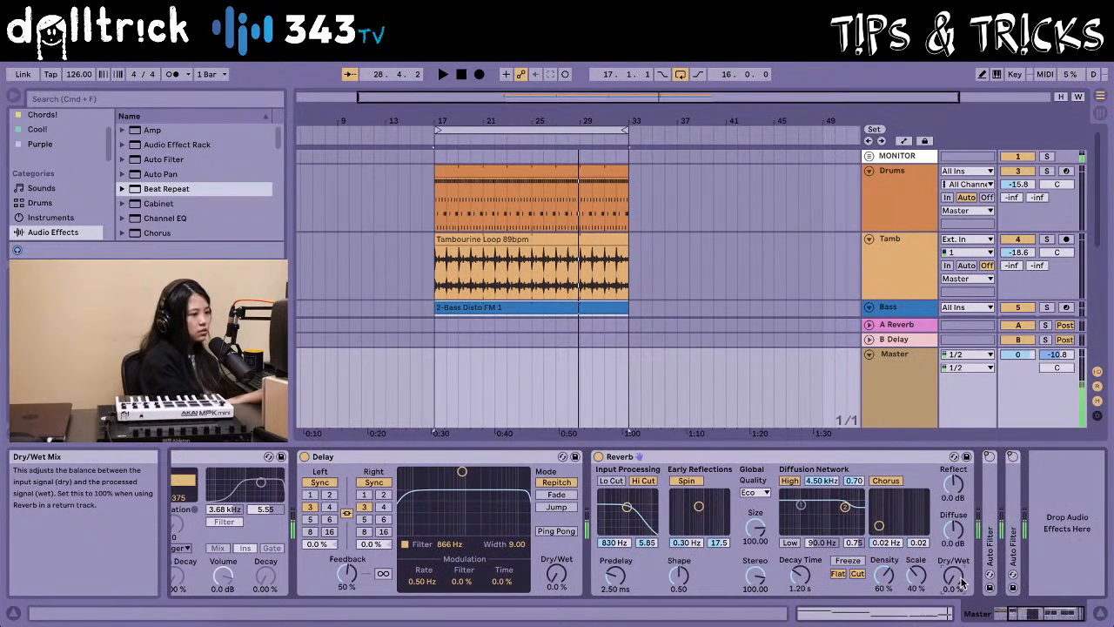
Fold the Reverb, Delay and Beat Repeat devices, and delete the activator automation of both Auto Filters
{"action": "double_click", "coordinate": [724, 453]}
{"action": "double_click", "coordinate": [362, 453]}
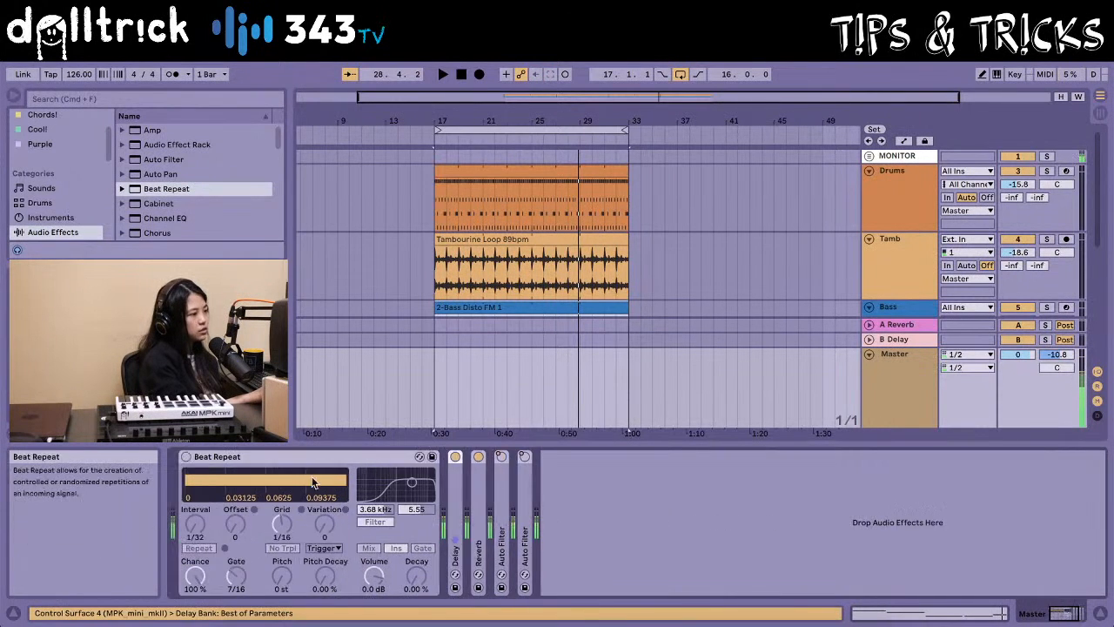
{"action": "double_click", "coordinate": [298, 456]}
{"action": "right_click", "coordinate": [264, 460]}
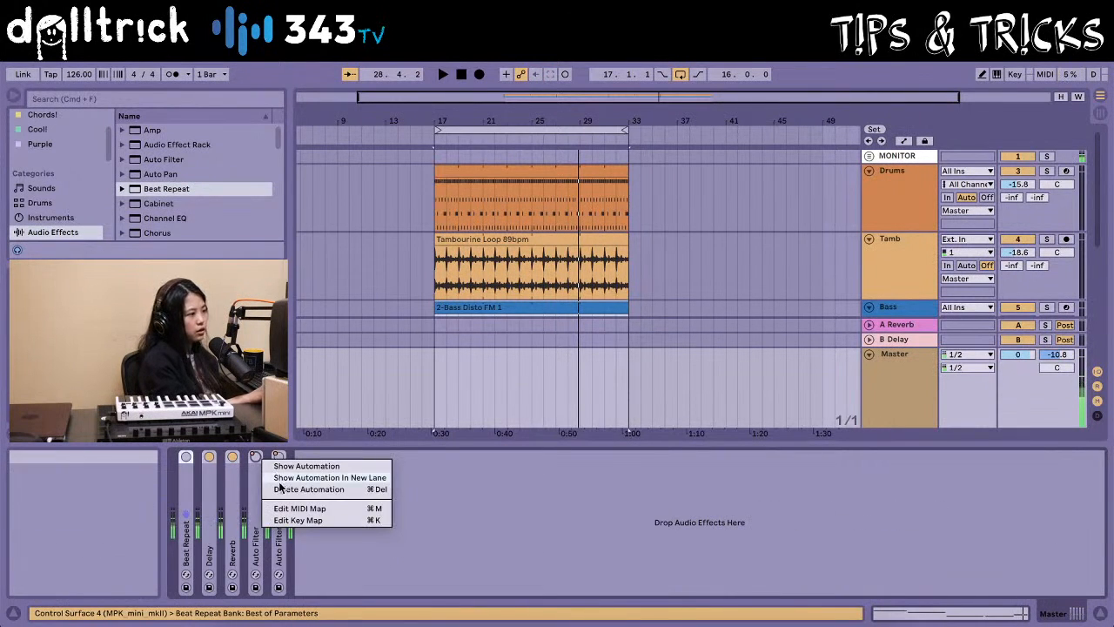
{"action": "left_click", "coordinate": [276, 462]}
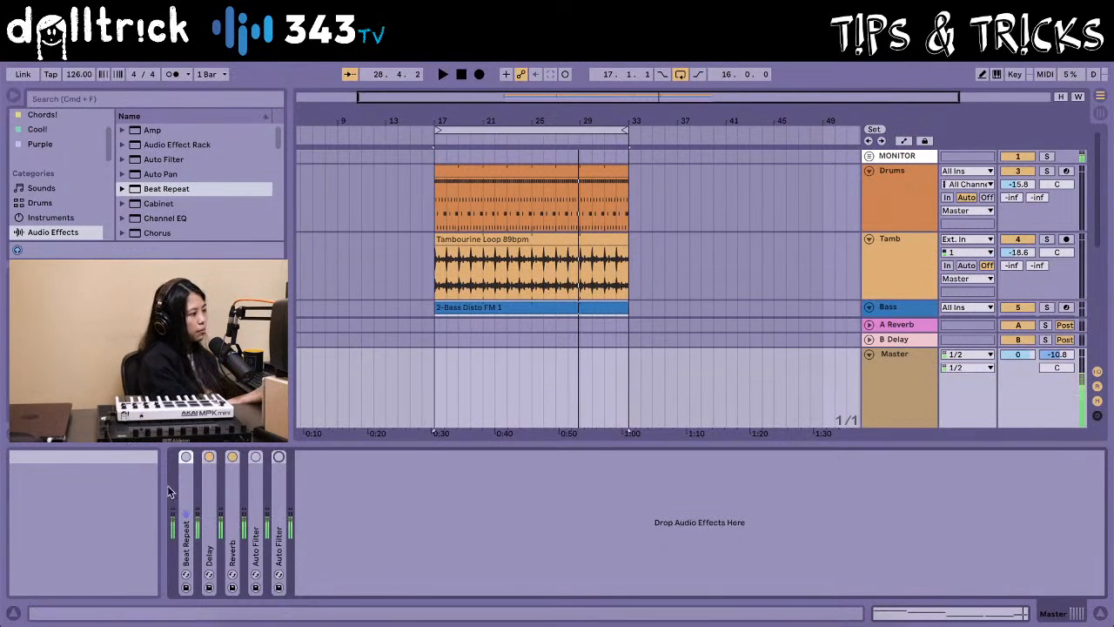
Move Beat Repeat from the Master track to the end of the Drums track's device chain and unfold it
{"action": "left_click_drag", "start_coordinate": [184, 504], "coordinate": [491, 167]}
{"action": "scroll", "coordinate": [669, 377], "scroll_direction": "right", "scroll_amount": 2}
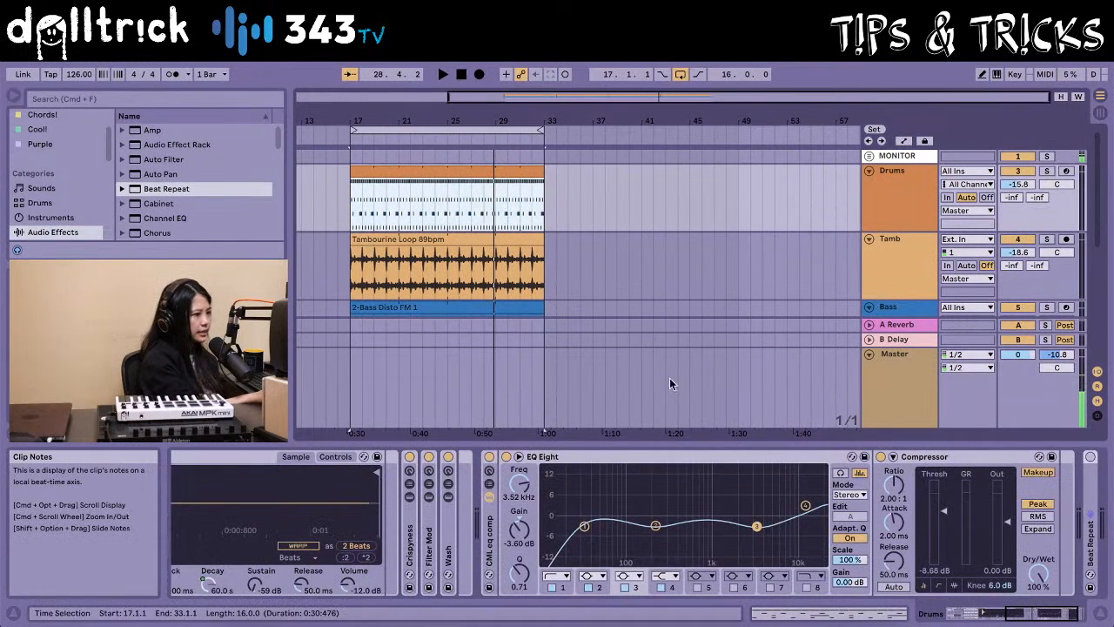
{"action": "scroll", "coordinate": [688, 522], "scroll_direction": "right", "scroll_amount": 2}
{"action": "double_click", "coordinate": [1013, 489]}
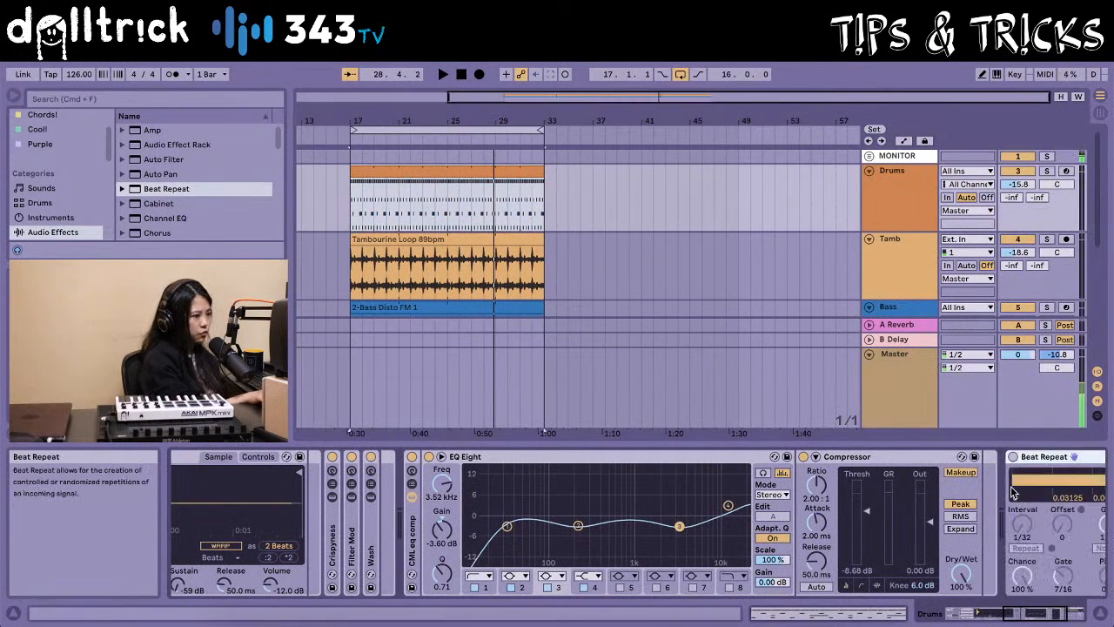
Record a pass of Beat Repeat automation on the Drums track over the looped section, and stop playback
{"action": "scroll", "coordinate": [841, 512], "scroll_direction": "right", "scroll_amount": 3}
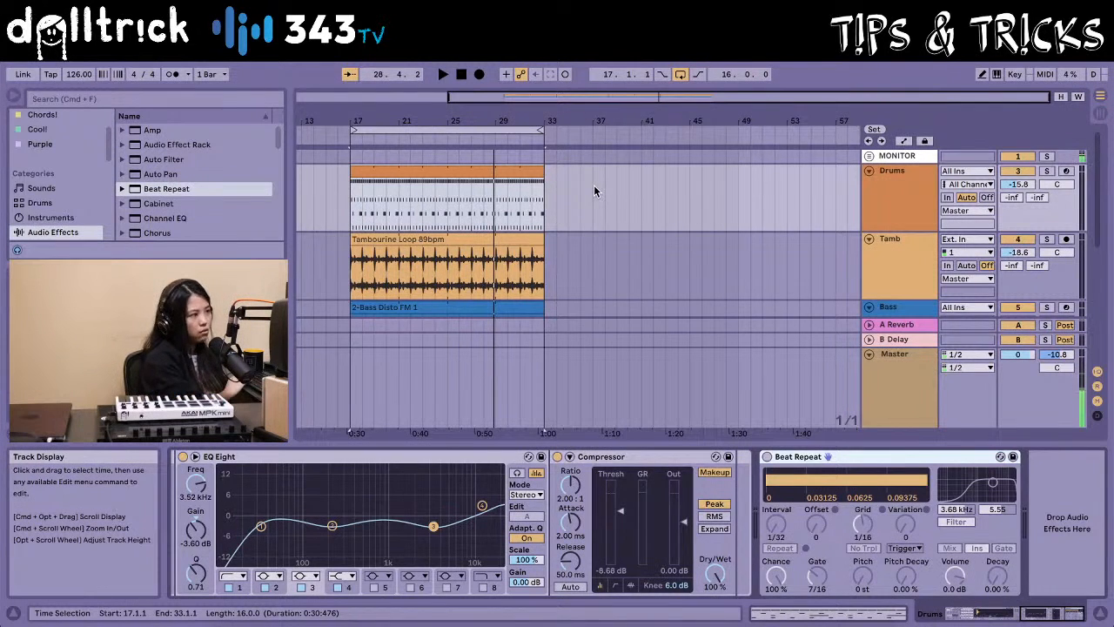
{"action": "left_click", "coordinate": [477, 74]}
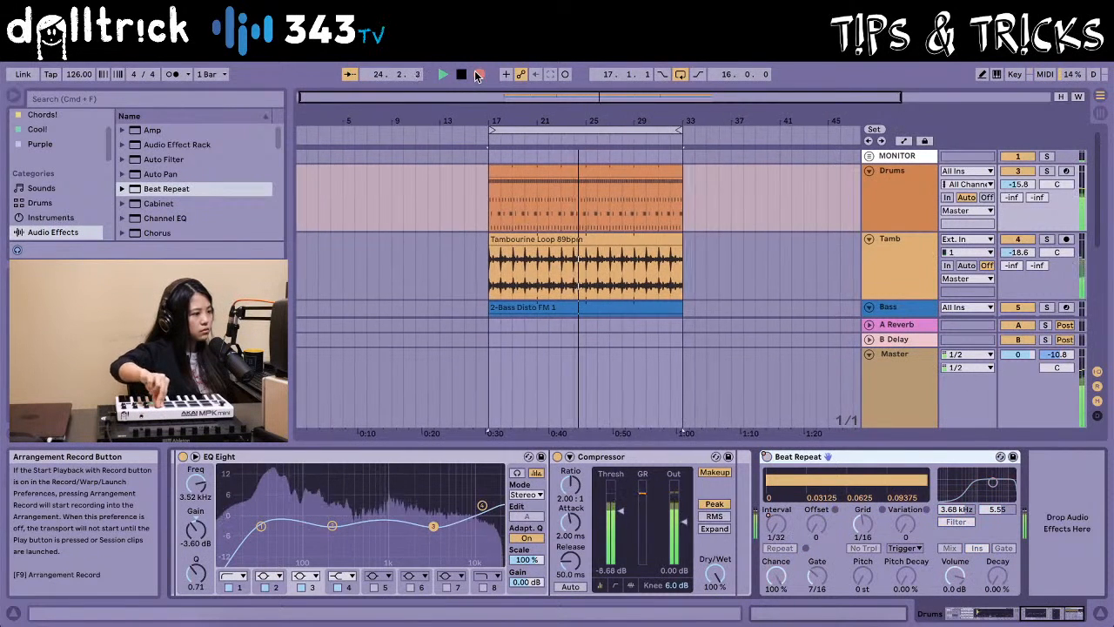
{"action": "key", "text": "space"}
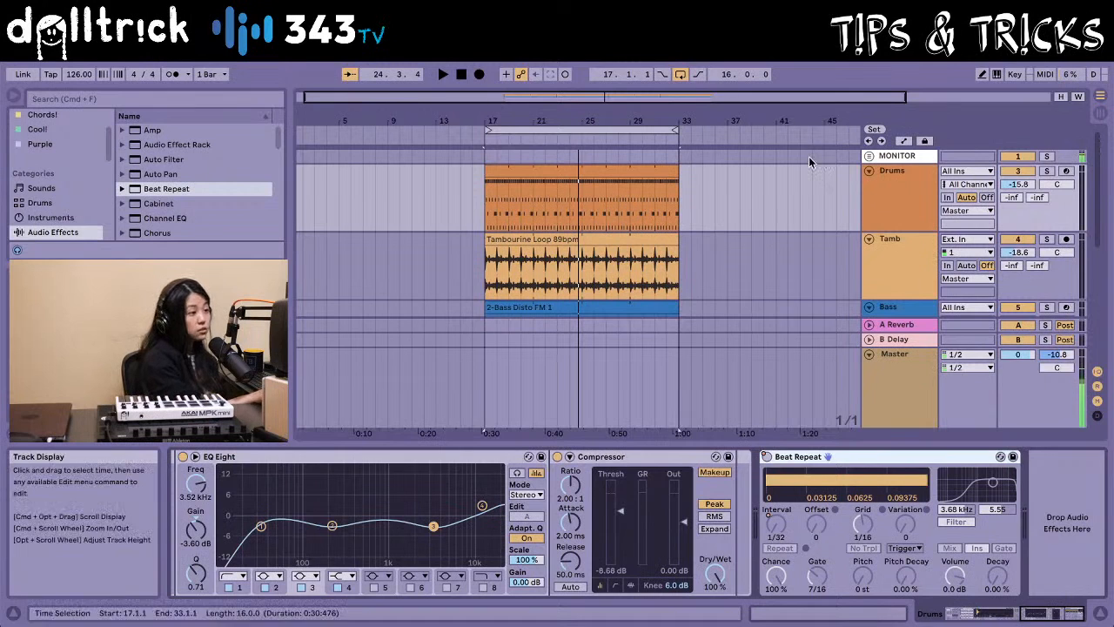
Insert an audio track after the Drums track, set its audio input to Drums, and arm it for recording
{"action": "left_click", "coordinate": [900, 208]}
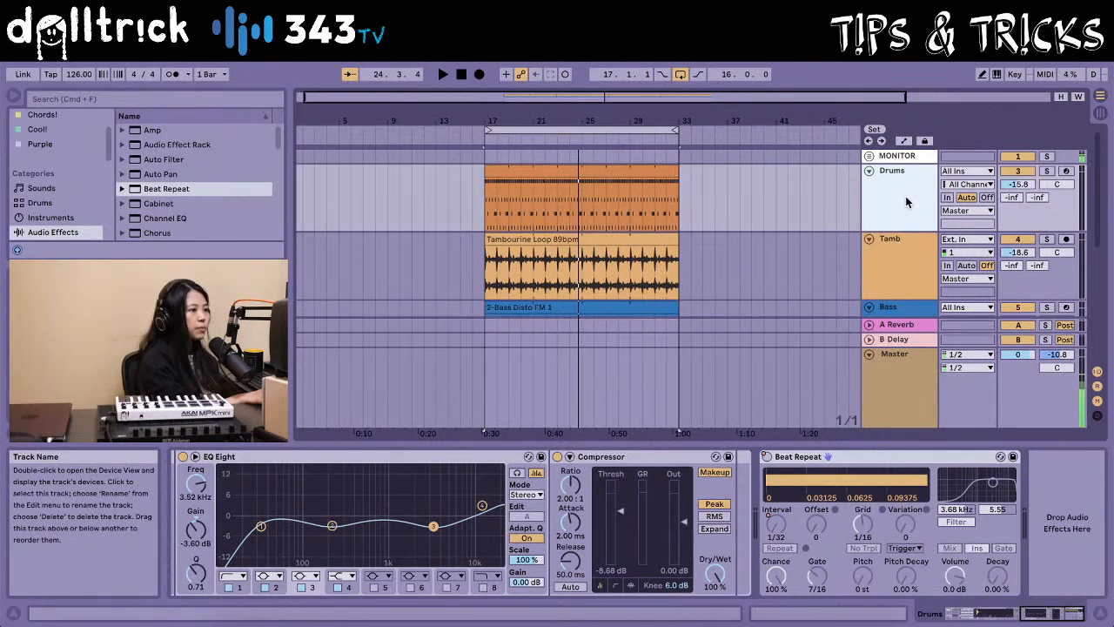
{"action": "key", "text": "super+t"}
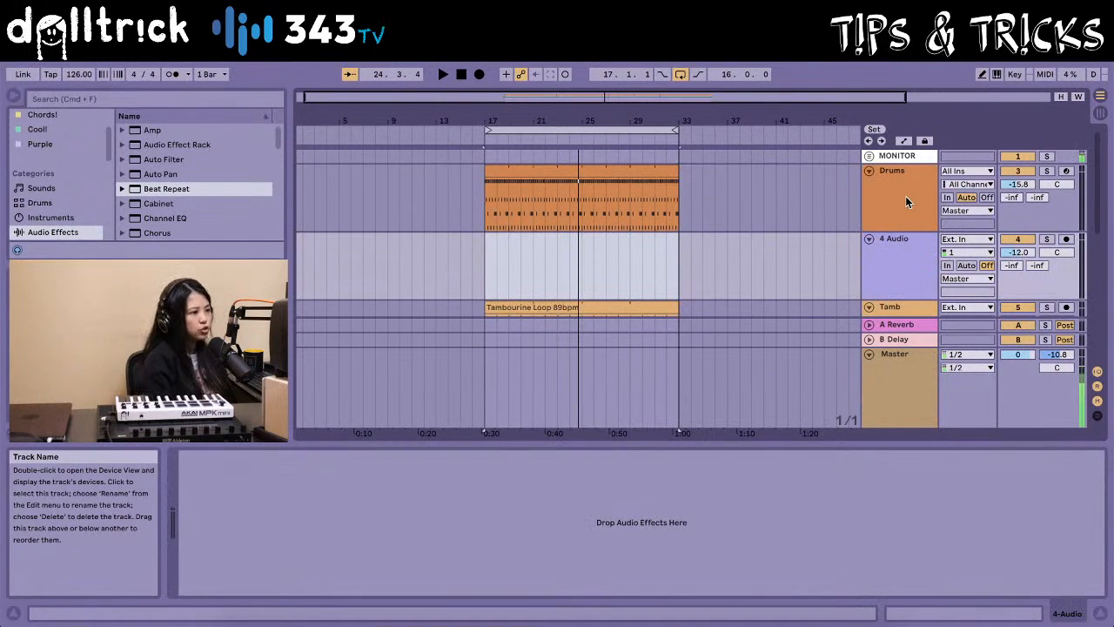
{"action": "left_click", "coordinate": [949, 241]}
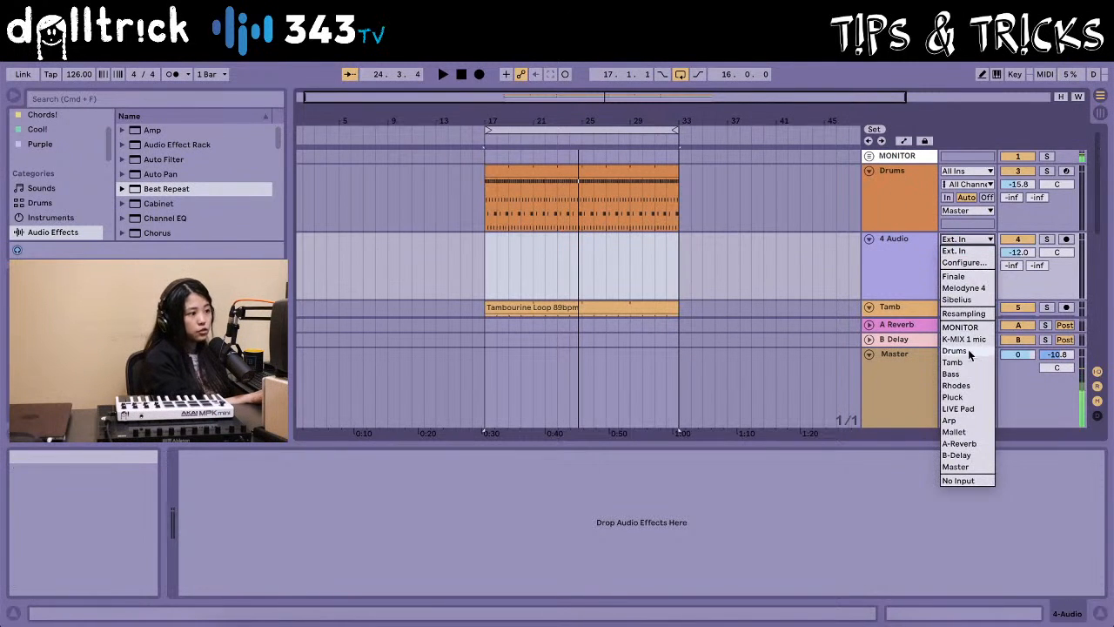
{"action": "left_click", "coordinate": [968, 354]}
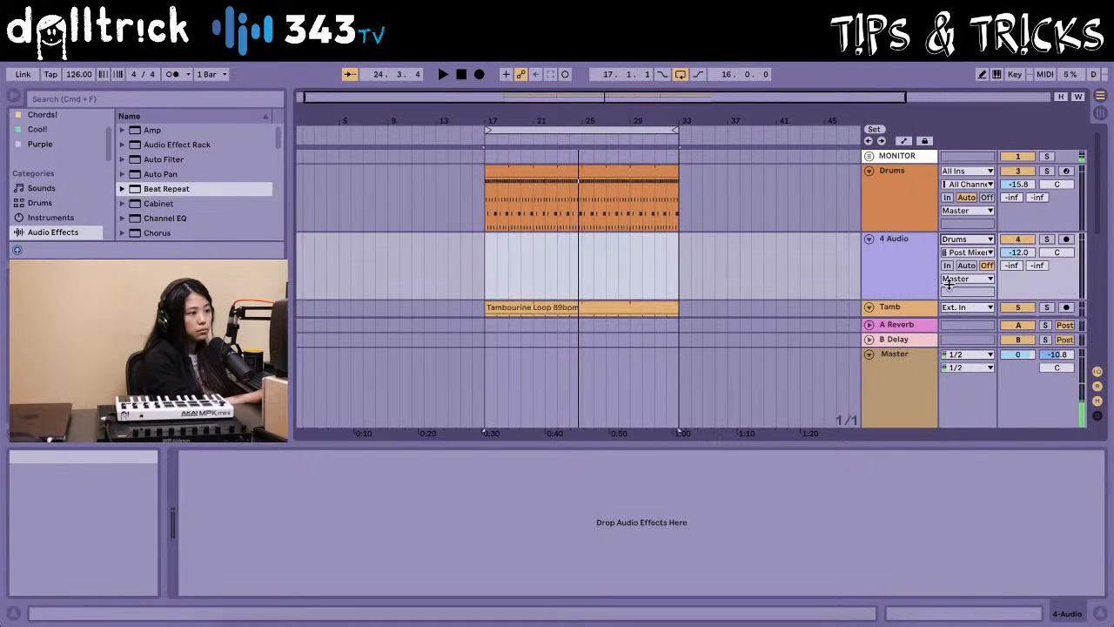
{"action": "left_click", "coordinate": [1066, 240]}
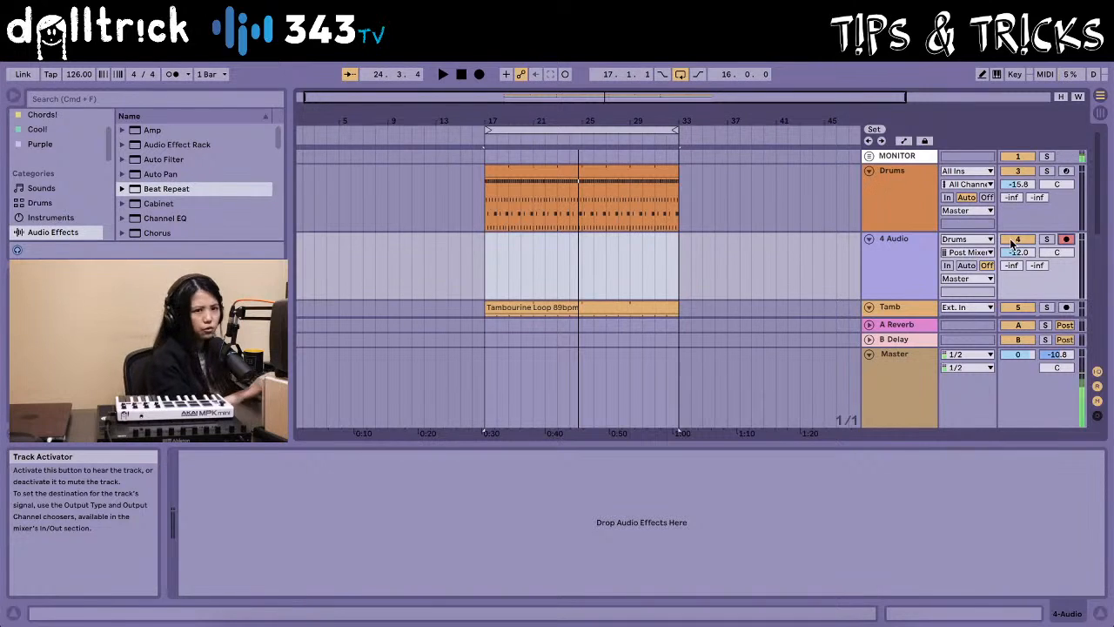
Record the Drums output onto the new audio track from bar 17 for about eight bars, and stop playback
{"action": "left_click", "coordinate": [484, 254]}
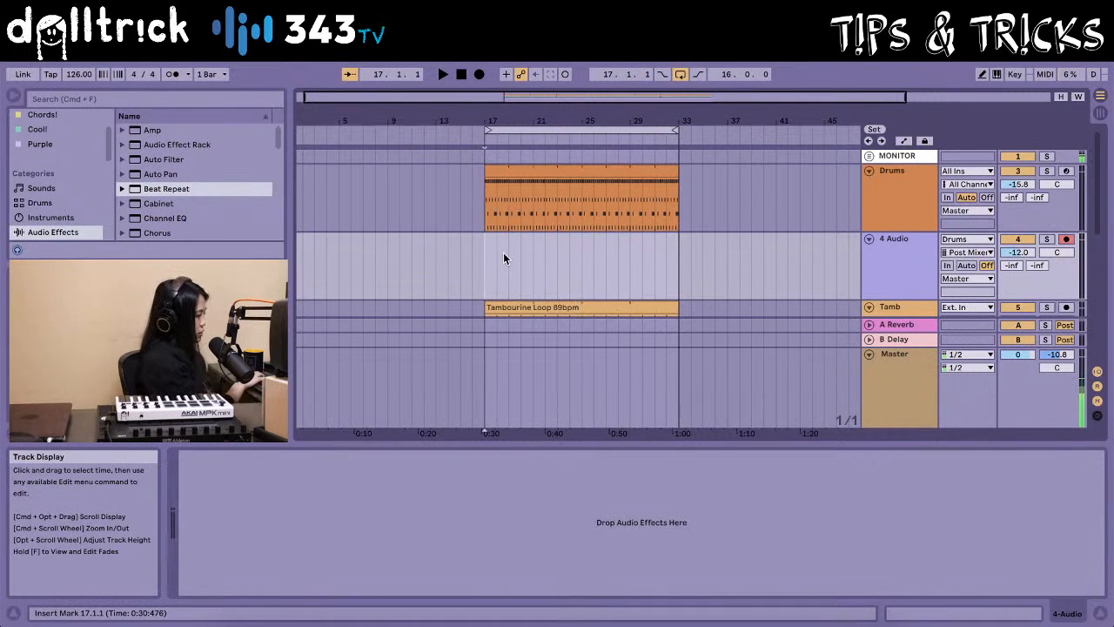
{"action": "left_click", "coordinate": [478, 74]}
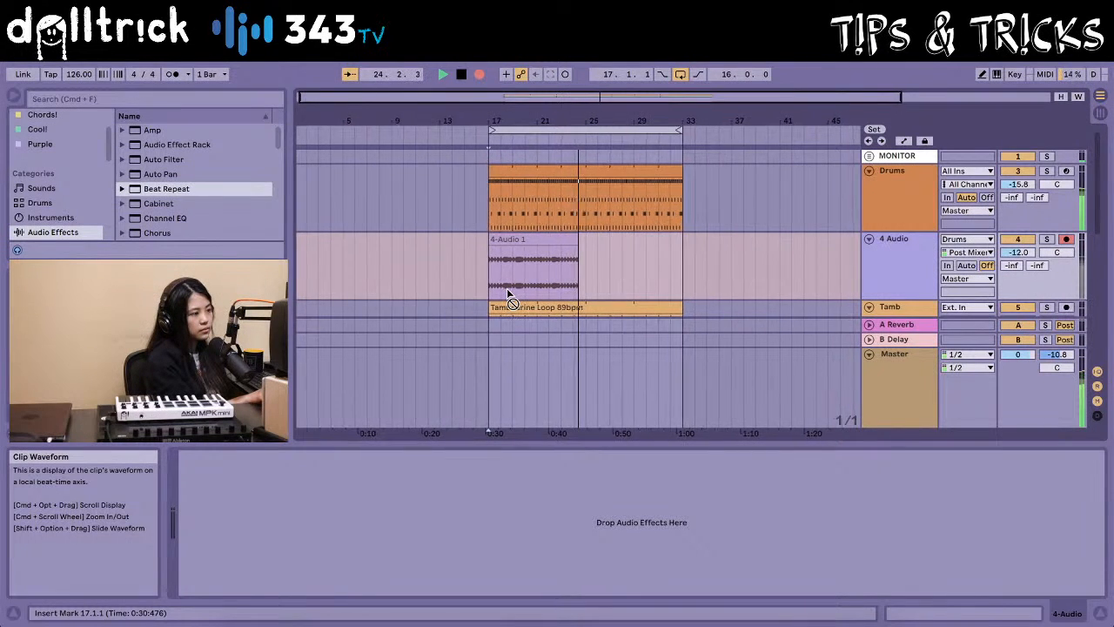
{"action": "key", "text": "space"}
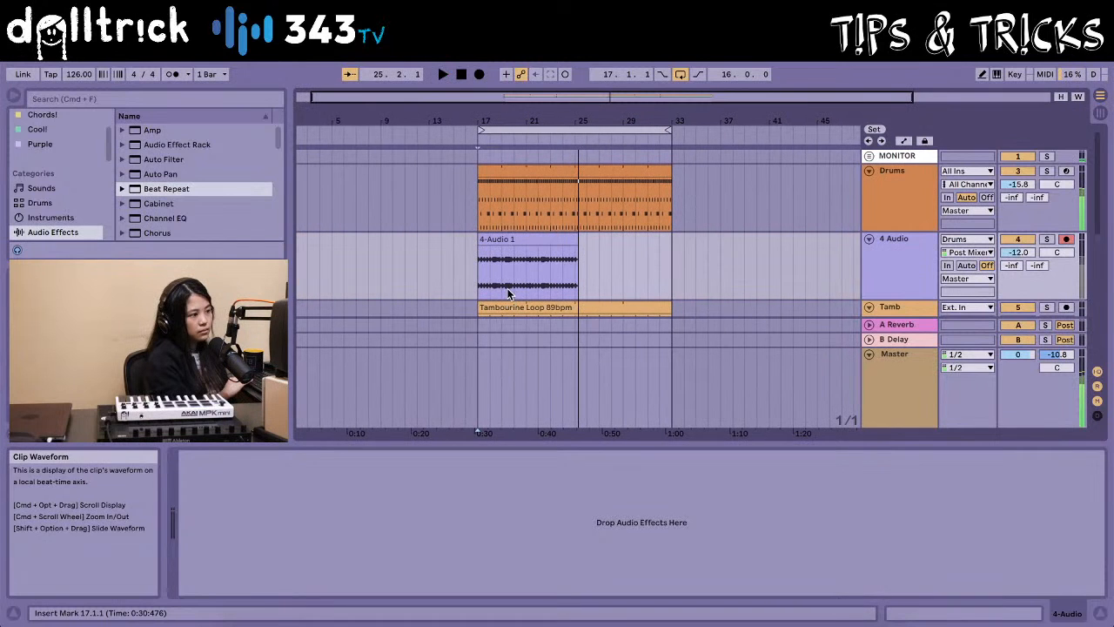
Play the recorded drum clip in solo while setting its track volume to -8.1 dB, and disarm the track
{"action": "left_click", "coordinate": [1048, 240]}
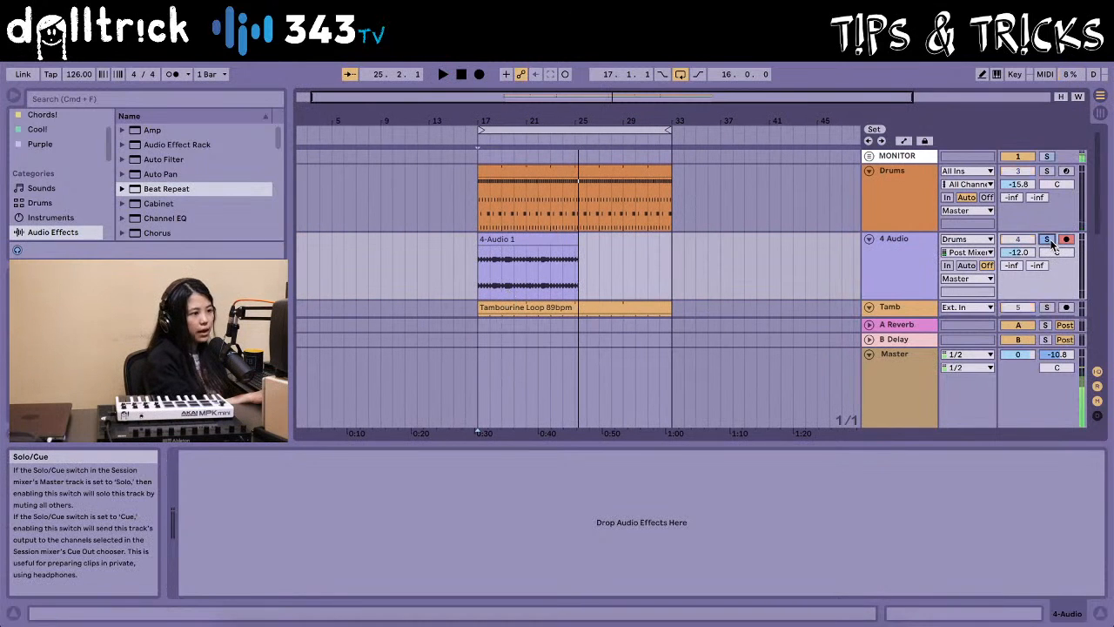
{"action": "left_click", "coordinate": [522, 240]}
{"action": "key", "text": "space"}
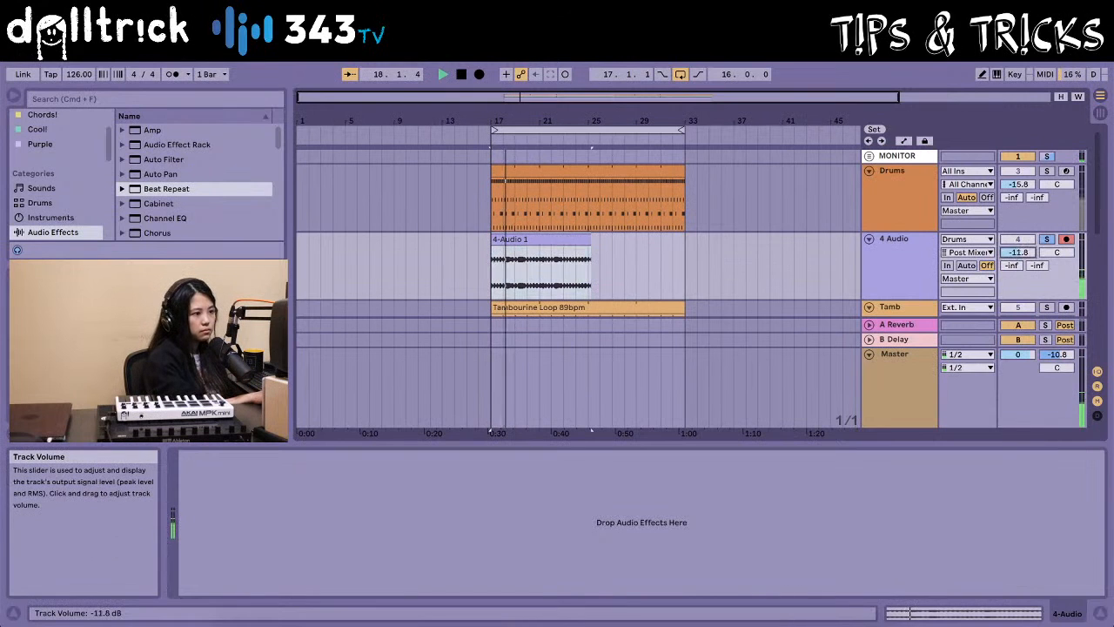
{"action": "left_click_drag", "start_coordinate": [1018, 251], "coordinate": [1018, 235]}
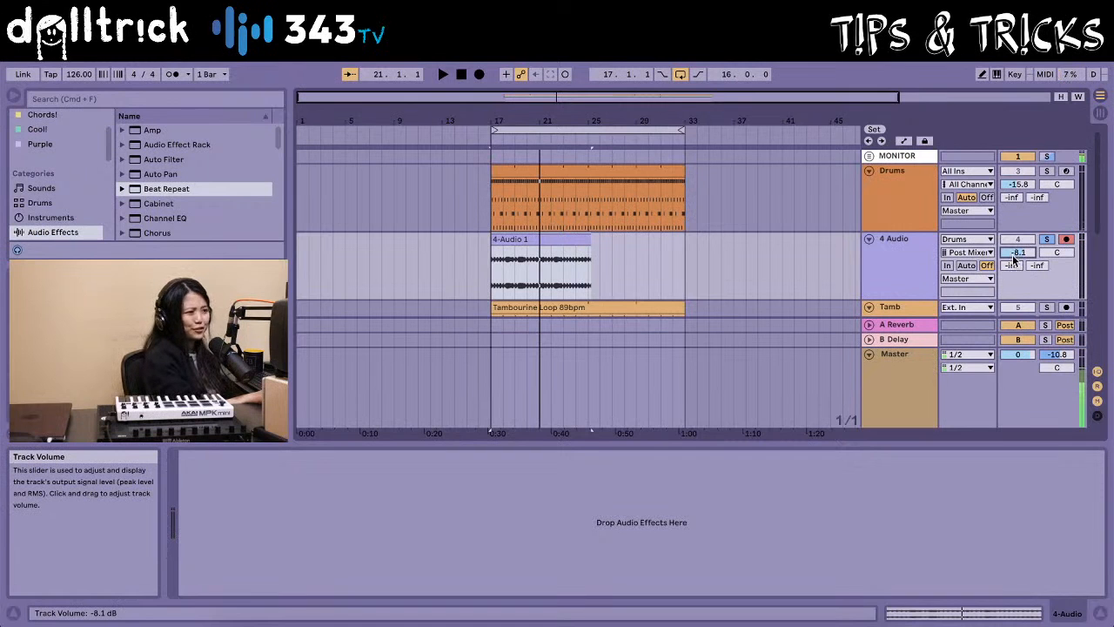
{"action": "left_click", "coordinate": [1068, 246]}
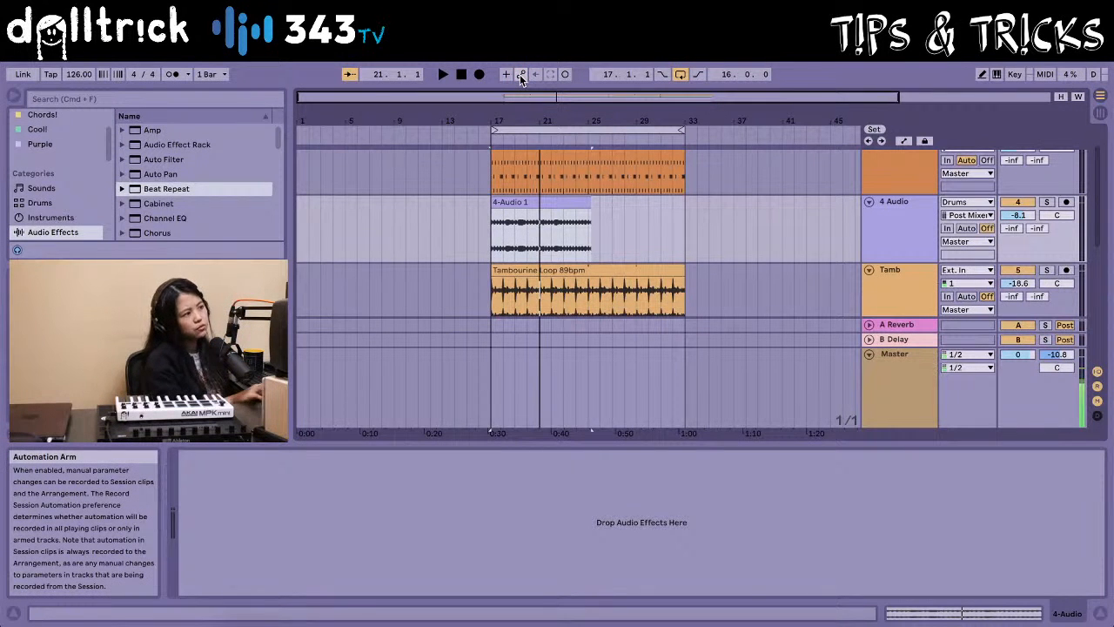
{"action": "key", "text": "Tab"}
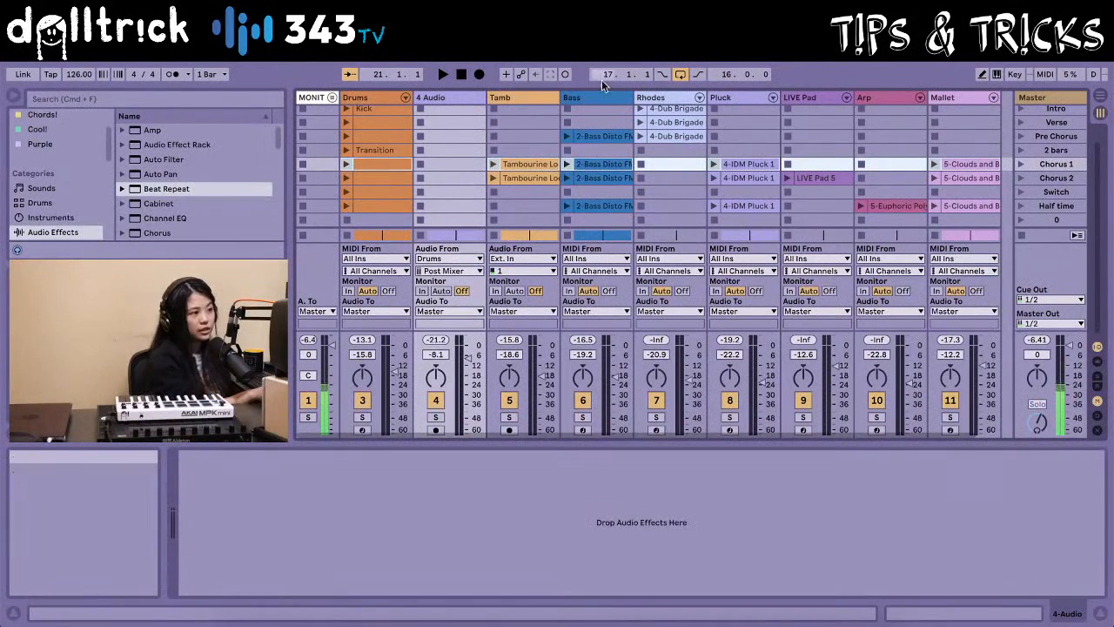
{"action": "scroll", "coordinate": [657, 303], "scroll_direction": "down", "scroll_amount": 2}
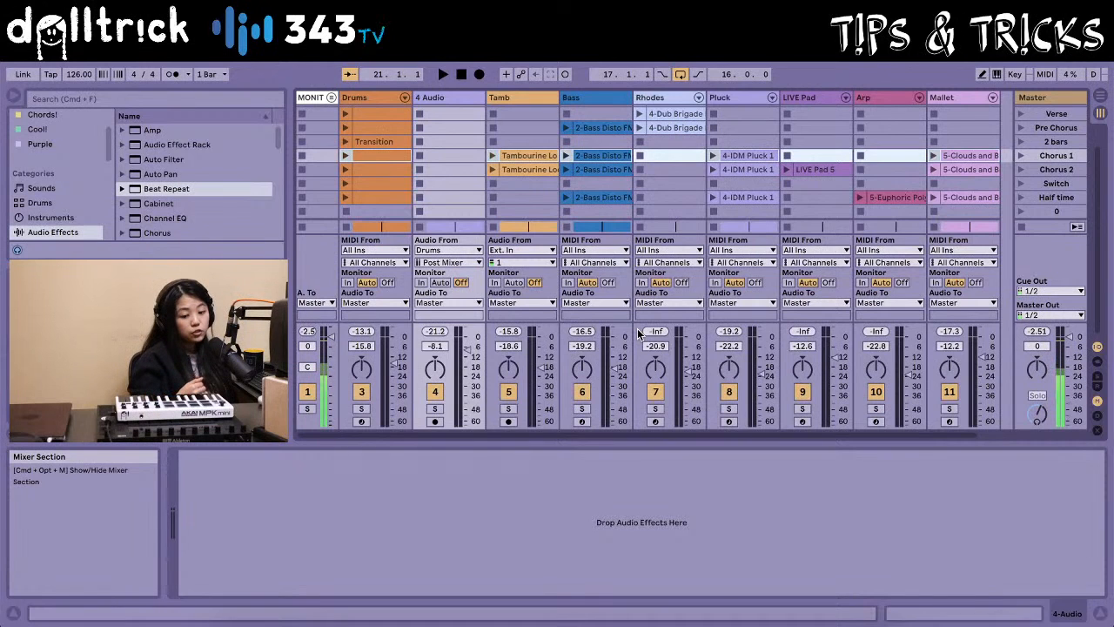
{"action": "key", "text": "Tab"}
{"action": "key", "text": "Tab"}
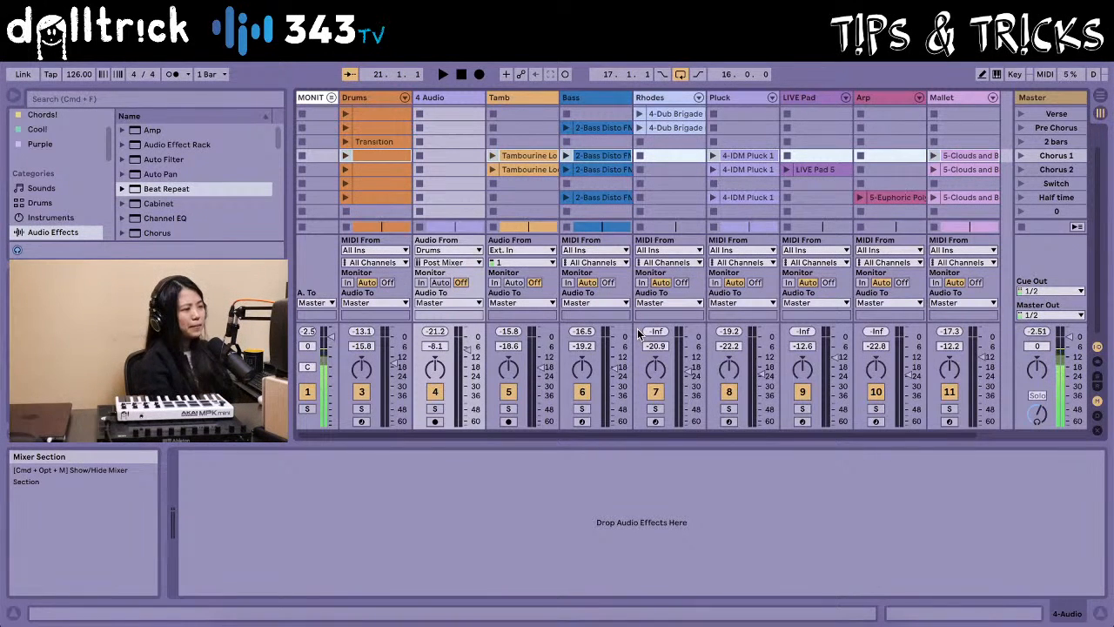
{"action": "key", "text": "Tab"}
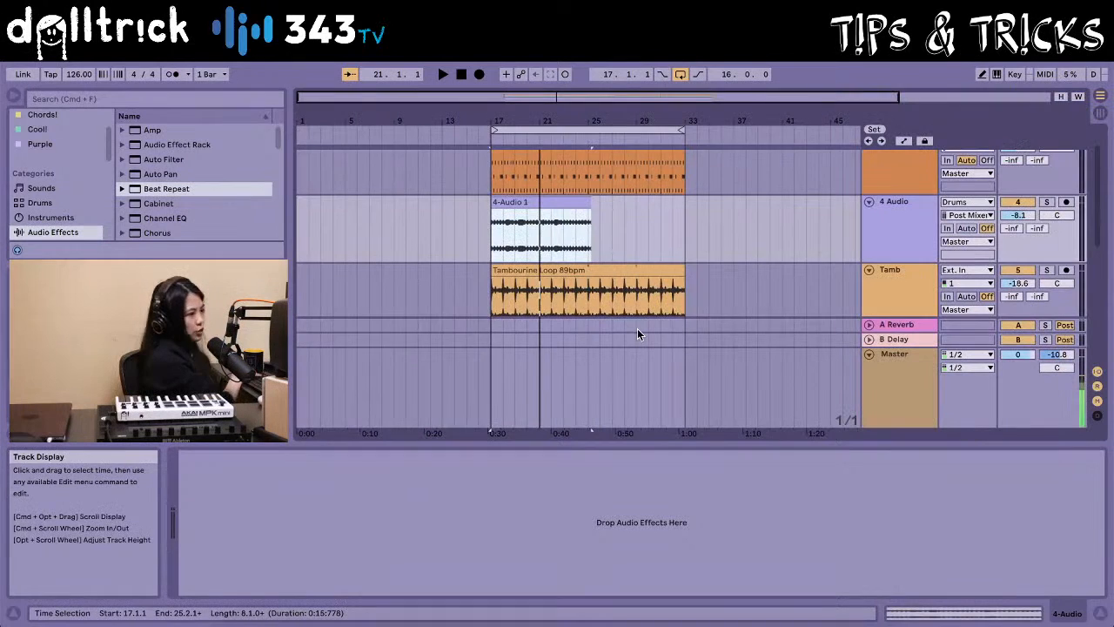
Switch to Session View, show the Master track's devices and unfold both Auto Filters
{"action": "key", "text": "Tab"}
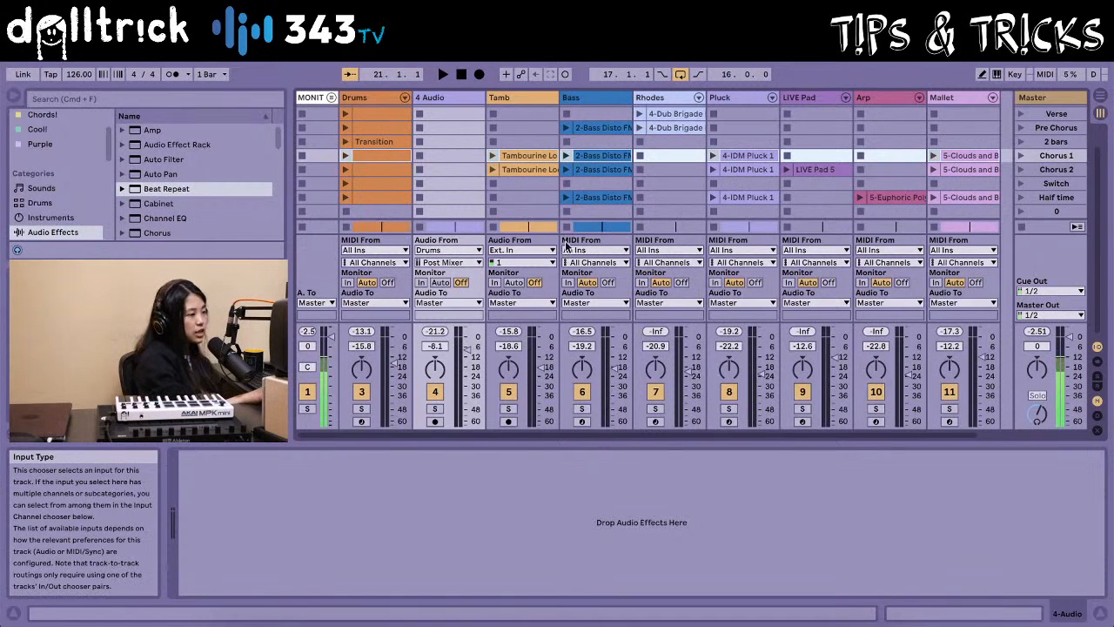
{"action": "left_click", "coordinate": [1047, 97]}
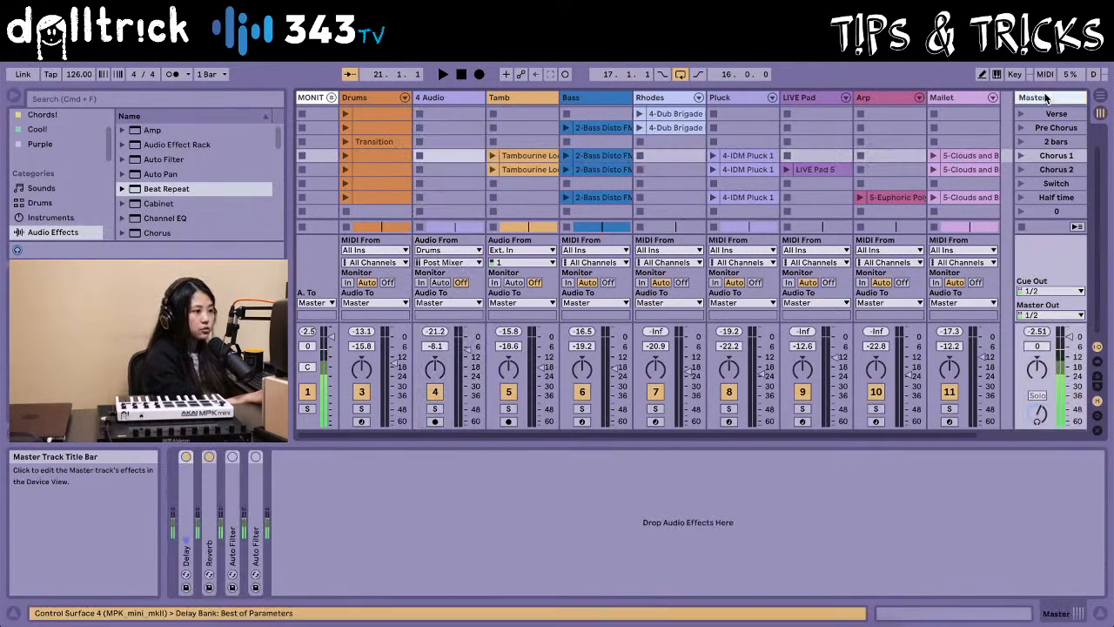
{"action": "double_click", "coordinate": [233, 500]}
{"action": "double_click", "coordinate": [552, 526]}
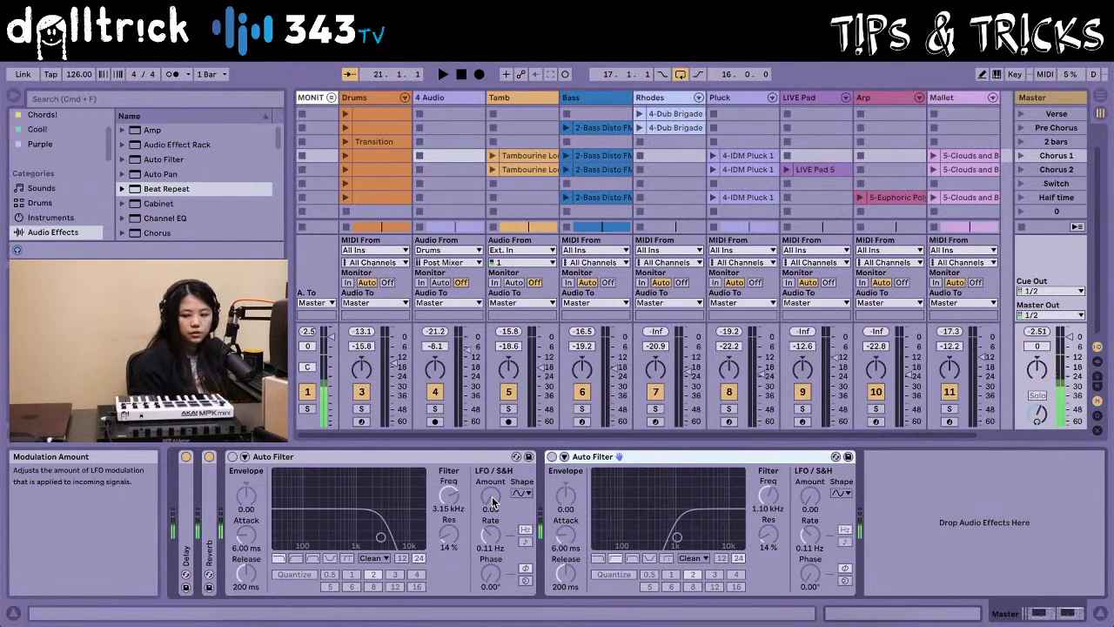
Delete the CC 105 and CC 106 MIDI mappings from the activators of both Auto Filters
{"action": "left_click", "coordinate": [1045, 75]}
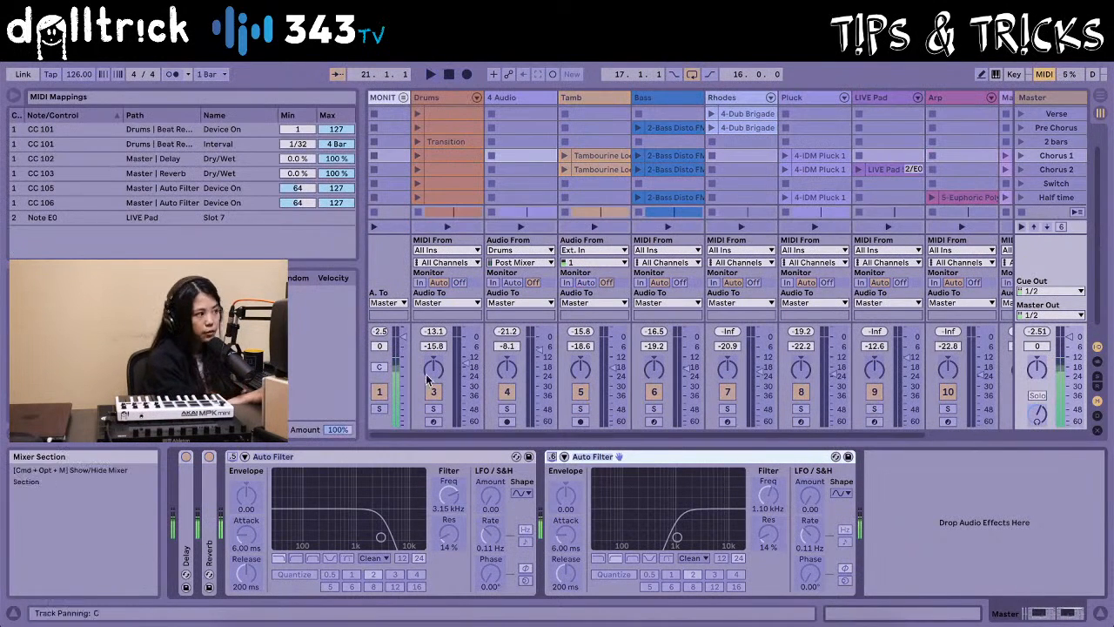
{"action": "left_click", "coordinate": [552, 457]}
{"action": "key", "text": "Delete"}
{"action": "left_click", "coordinate": [234, 458]}
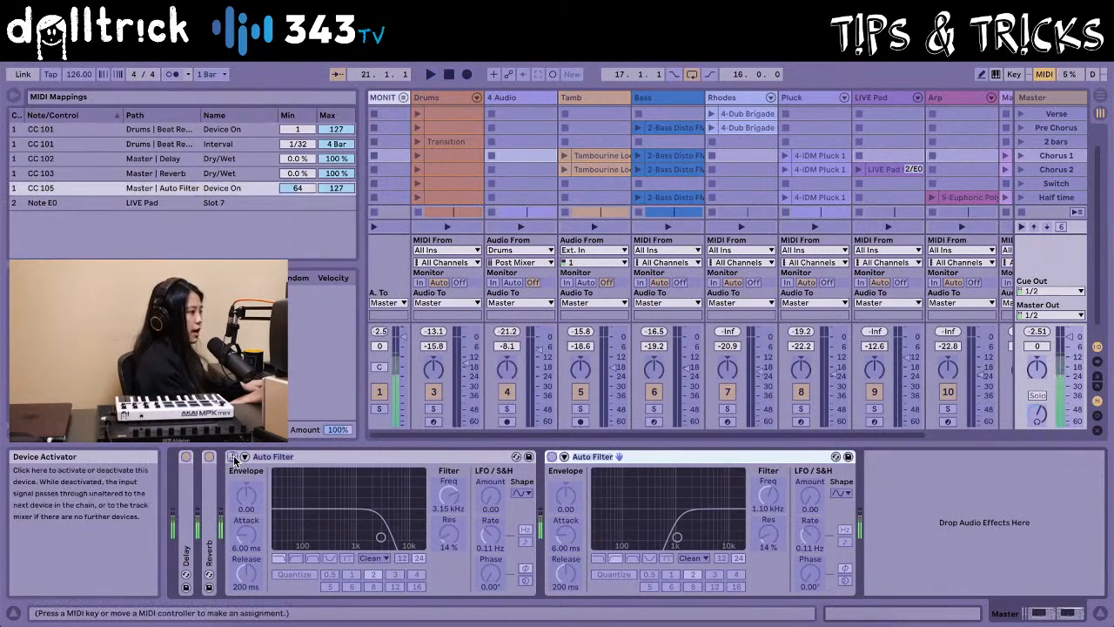
{"action": "key", "text": "Delete"}
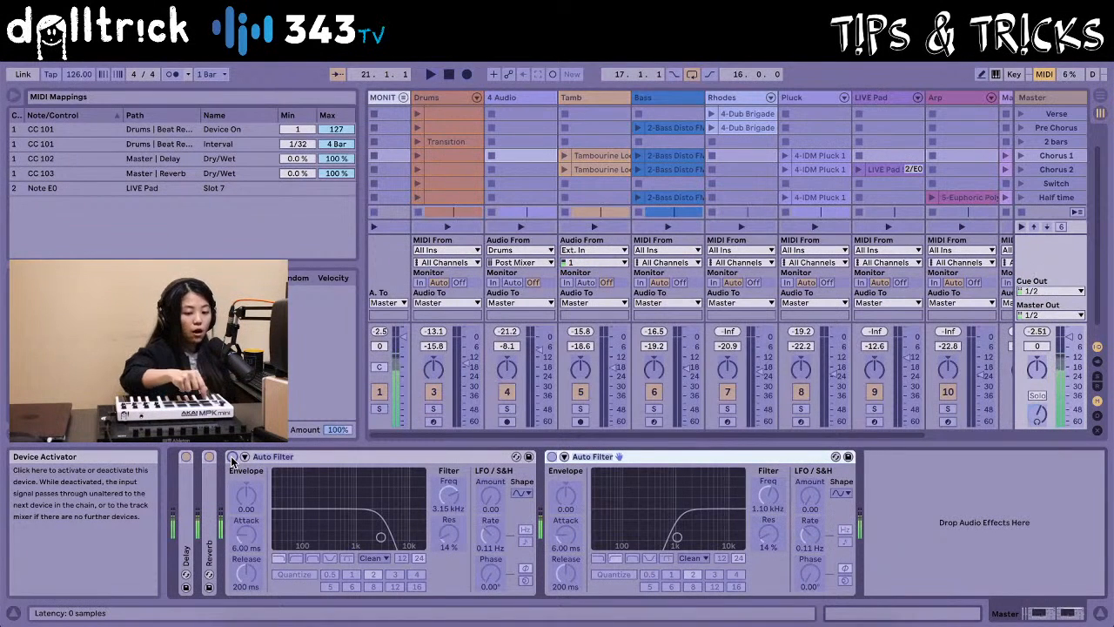
Map the two Auto Filters' activators to notes E0 and F0 and their filter frequencies to CC 105 and CC 106
{"action": "left_click", "coordinate": [552, 456]}
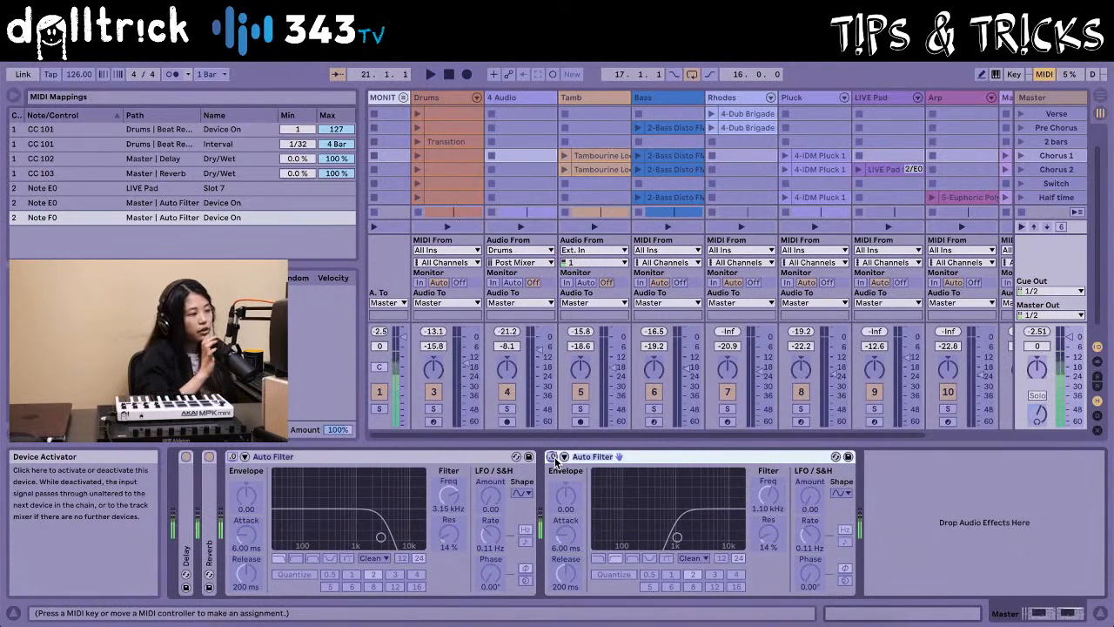
{"action": "left_click", "coordinate": [456, 491]}
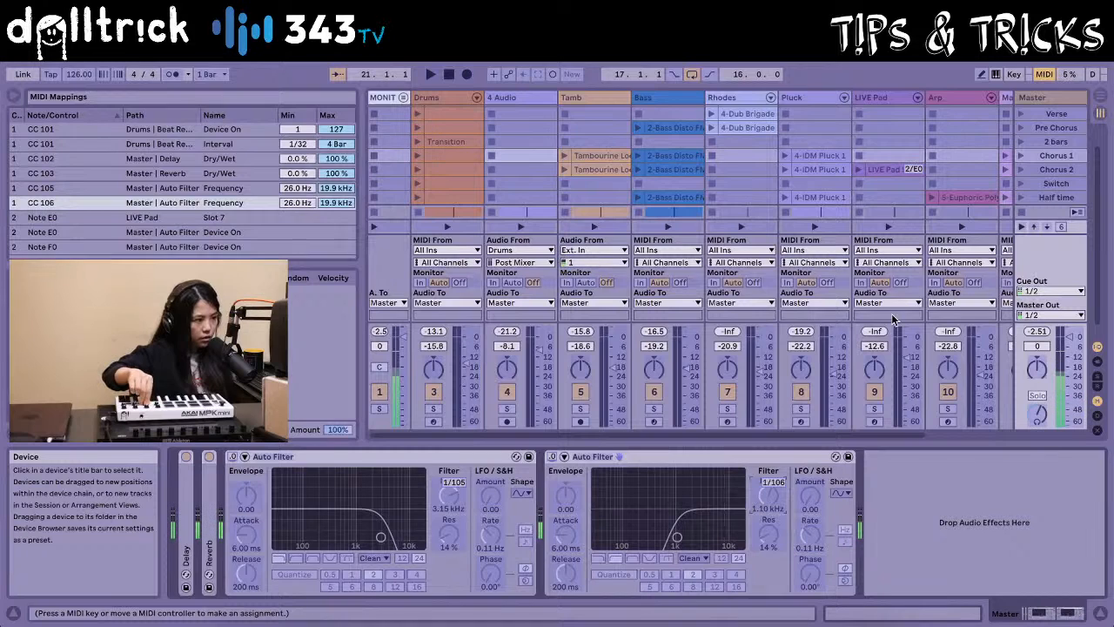
{"action": "left_click", "coordinate": [1044, 74]}
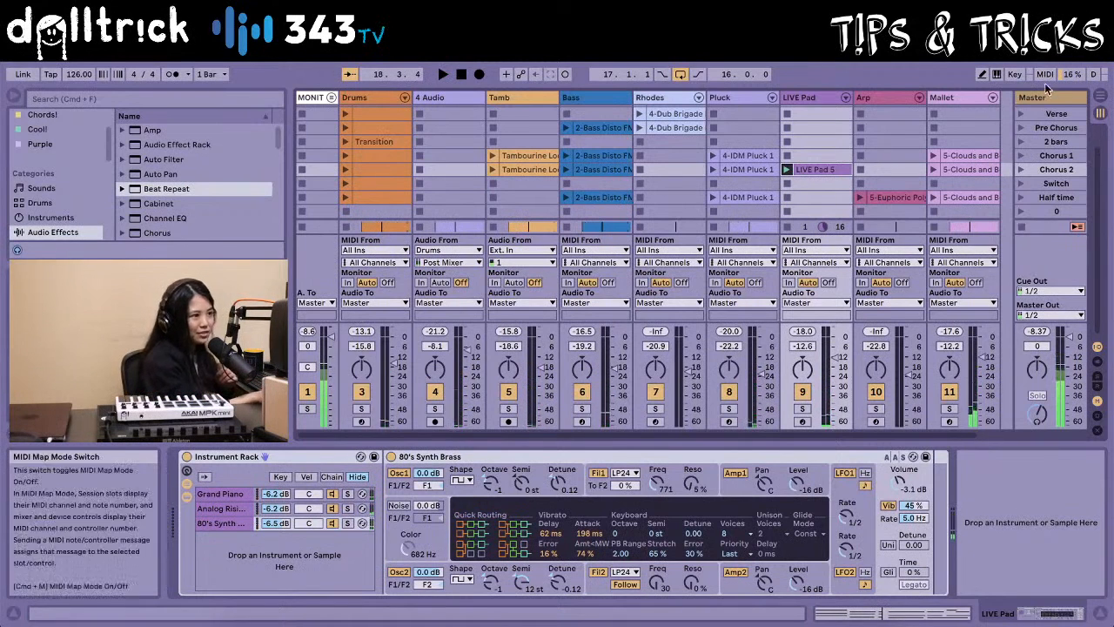
Delete the note E0 mapping of the LIVE Pad track's slot 7, and fold both Auto Filters on the Master track
{"action": "left_click", "coordinate": [1048, 95]}
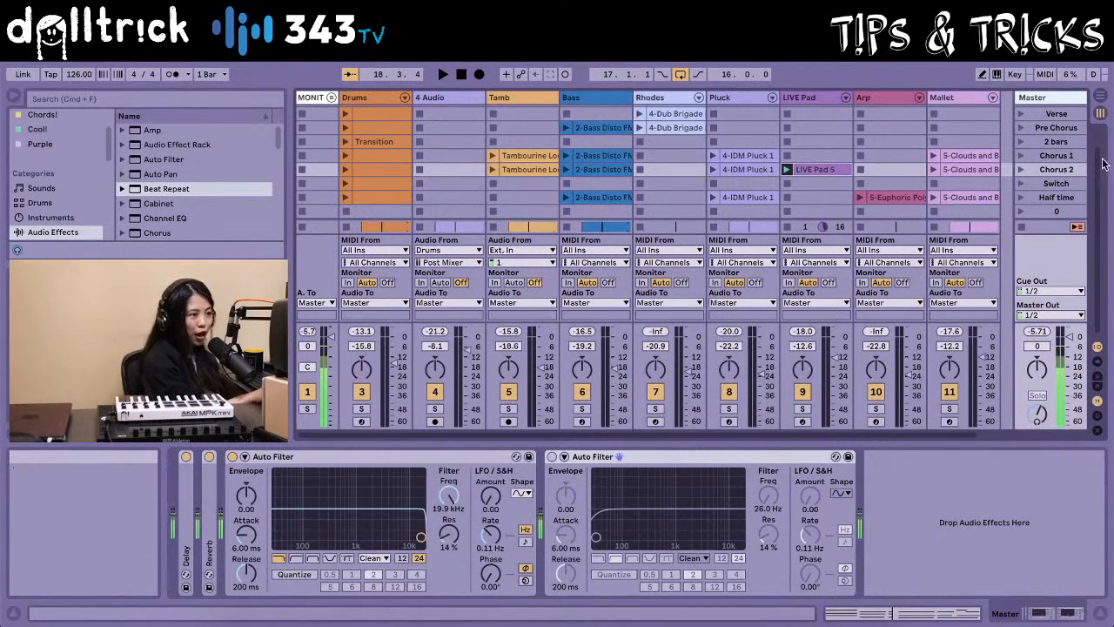
{"action": "left_click", "coordinate": [1044, 74]}
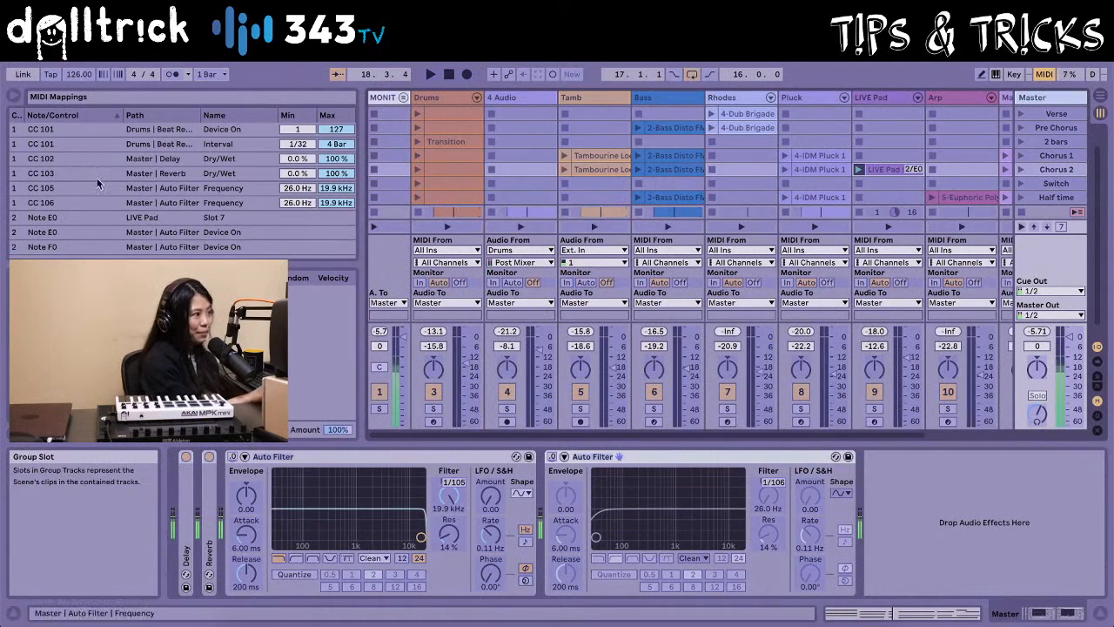
{"action": "left_click", "coordinate": [95, 218]}
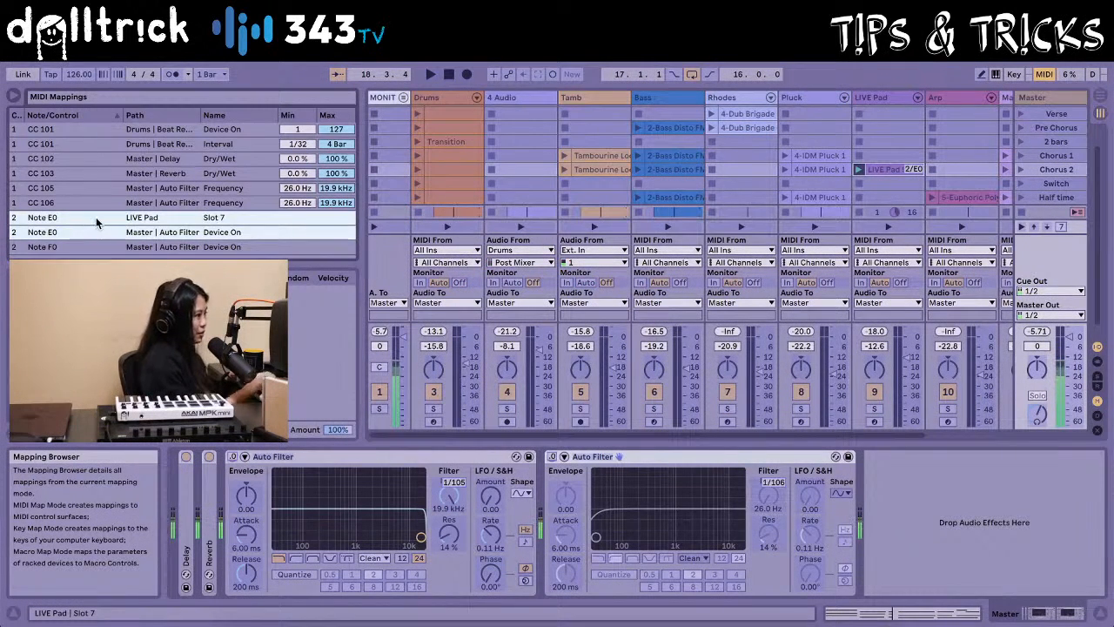
{"action": "key", "text": "Delete"}
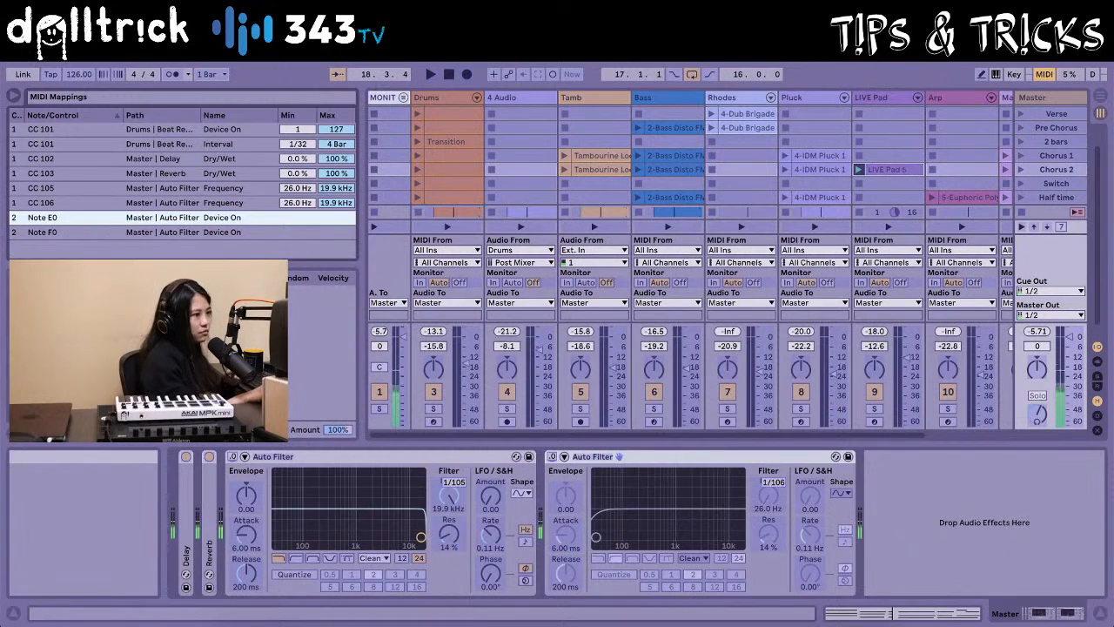
{"action": "left_click", "coordinate": [1044, 74]}
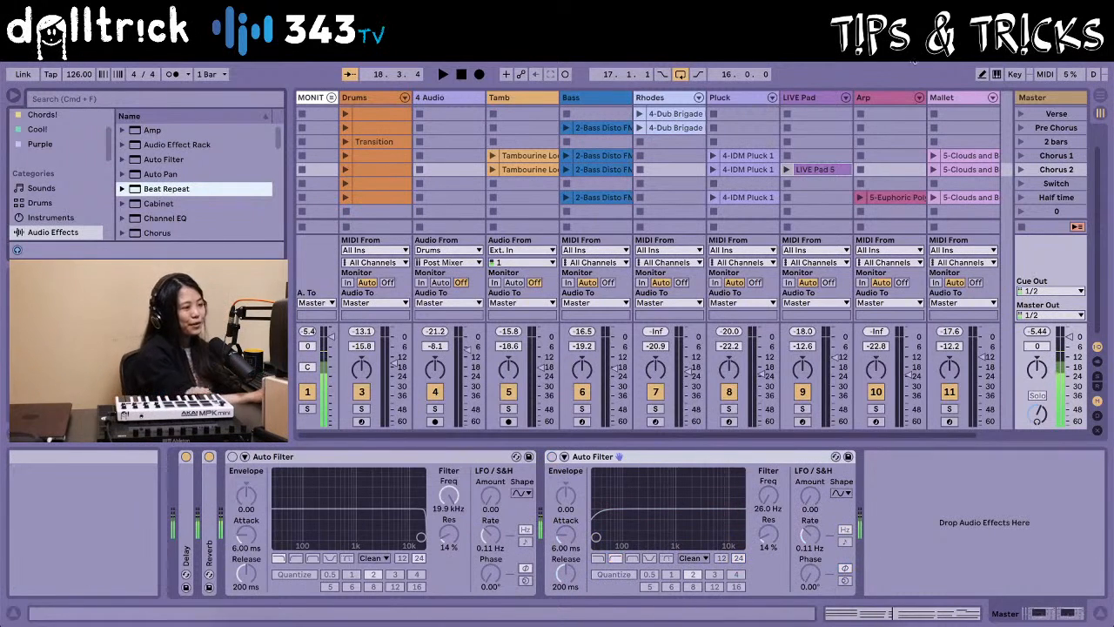
{"action": "double_click", "coordinate": [319, 456]}
{"action": "double_click", "coordinate": [350, 455]}
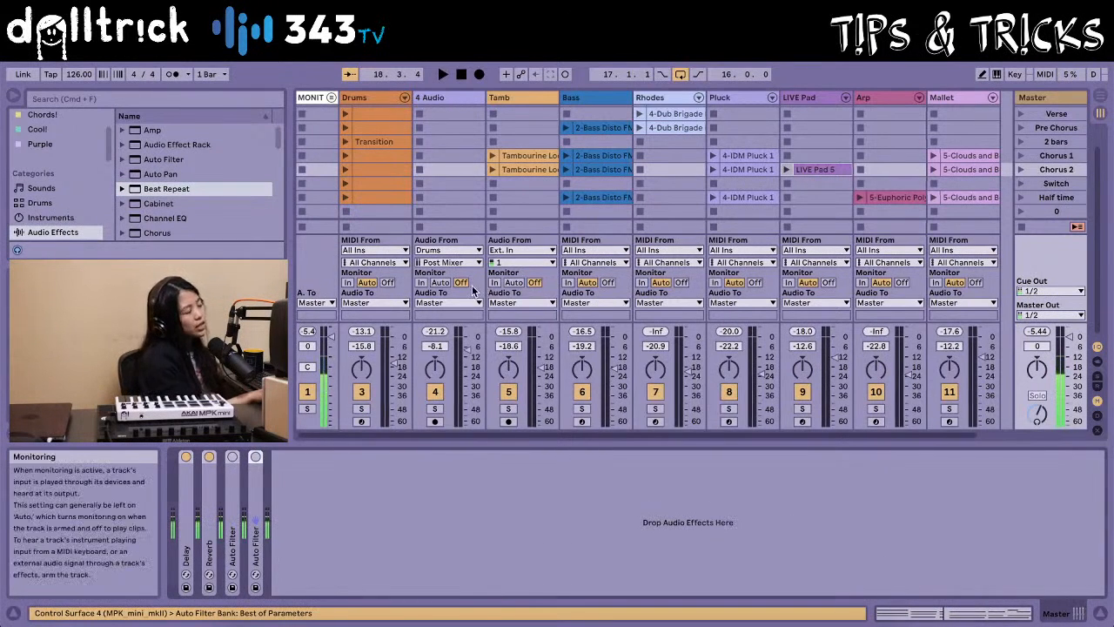
Insert an audio track after the Mallet track and select it
{"action": "scroll", "coordinate": [472, 293], "scroll_direction": "right", "scroll_amount": 2}
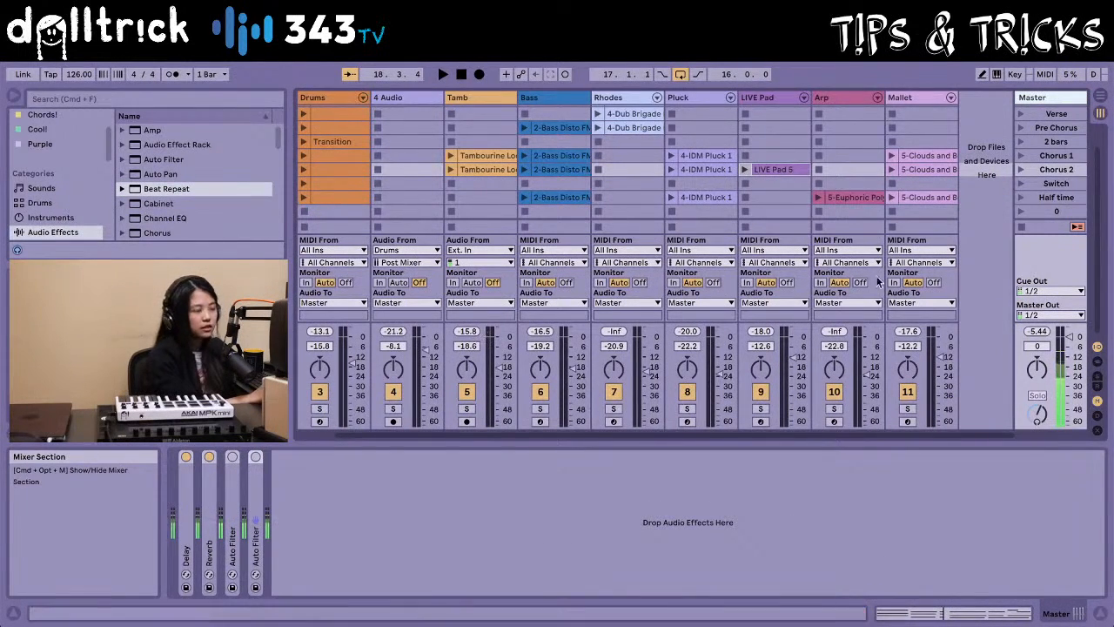
{"action": "left_click", "coordinate": [917, 96]}
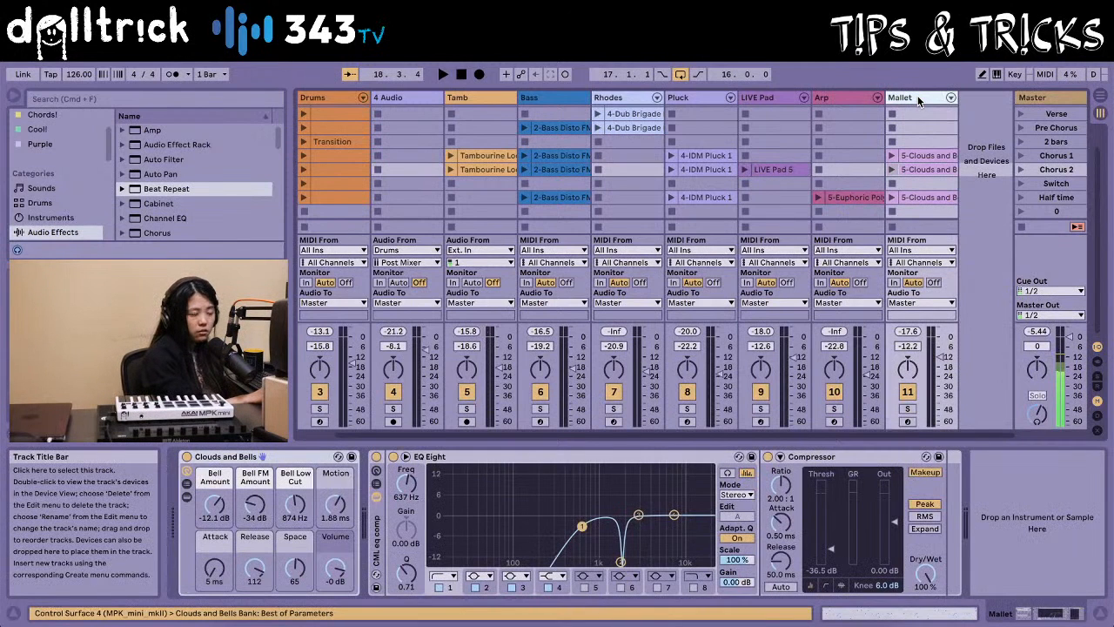
{"action": "key", "text": "super+t"}
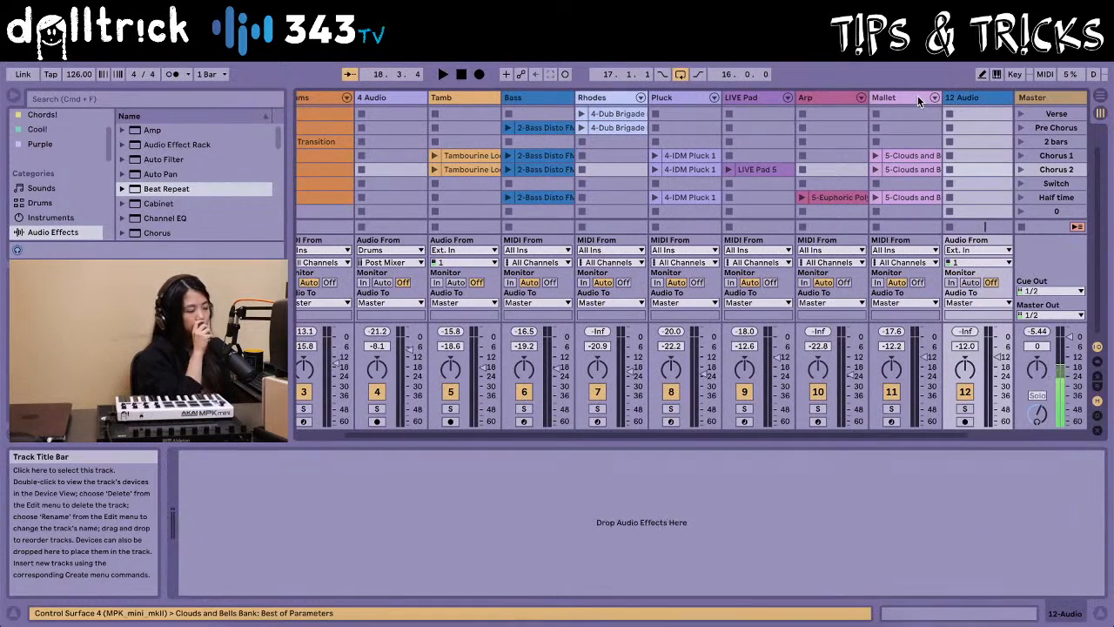
{"action": "left_click", "coordinate": [970, 98]}
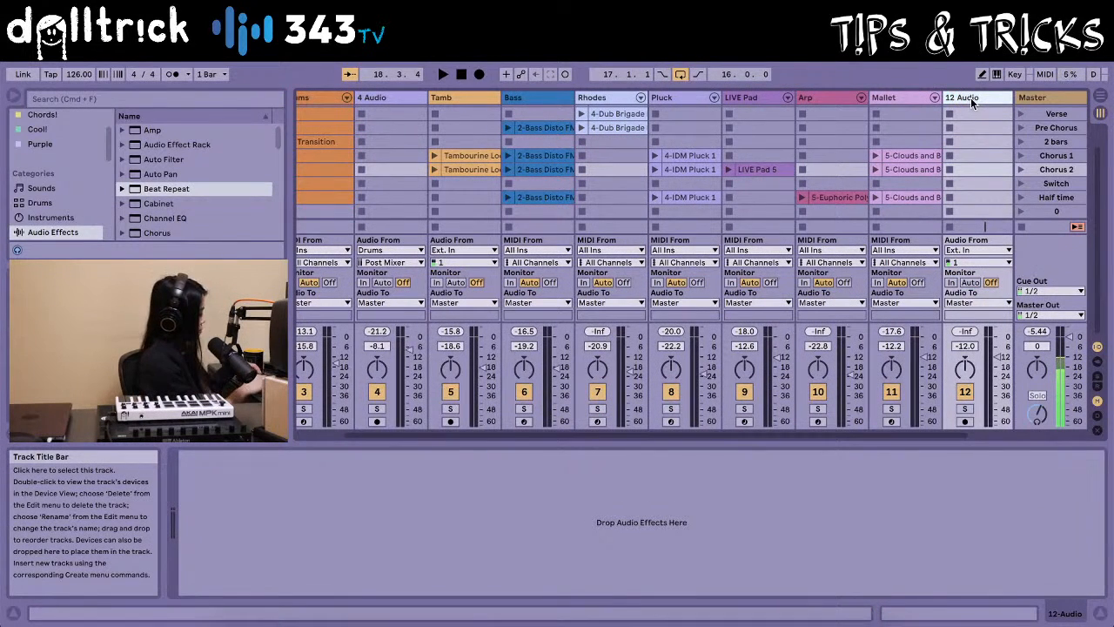
Rename the new audio track to Vox
{"action": "key", "text": "super+r"}
{"action": "type", "text": "Vox"}
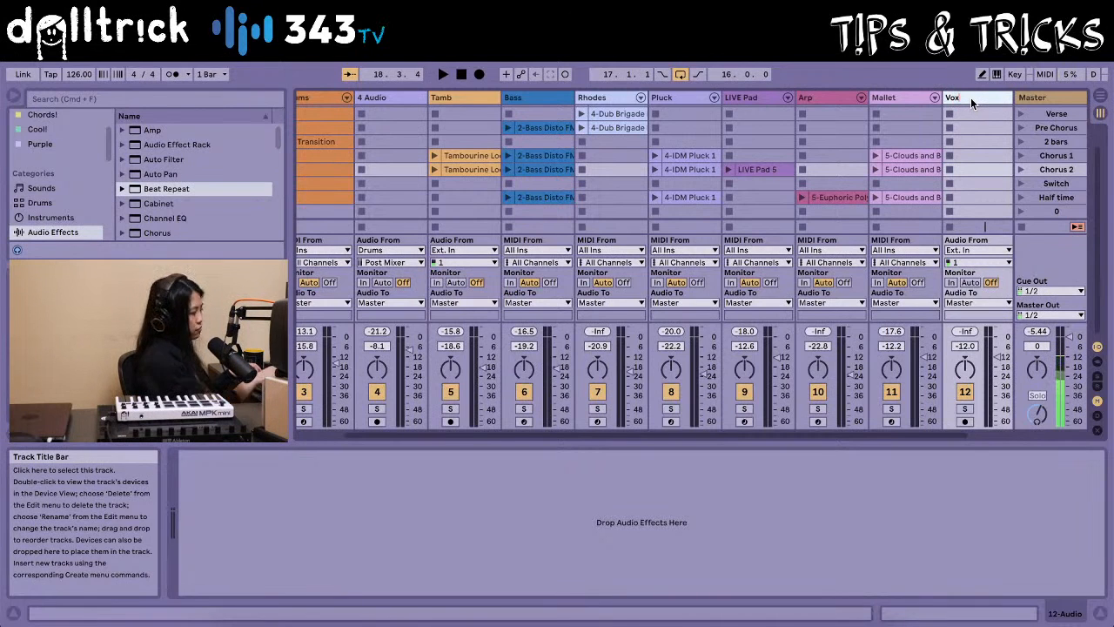
{"action": "key", "text": "Return"}
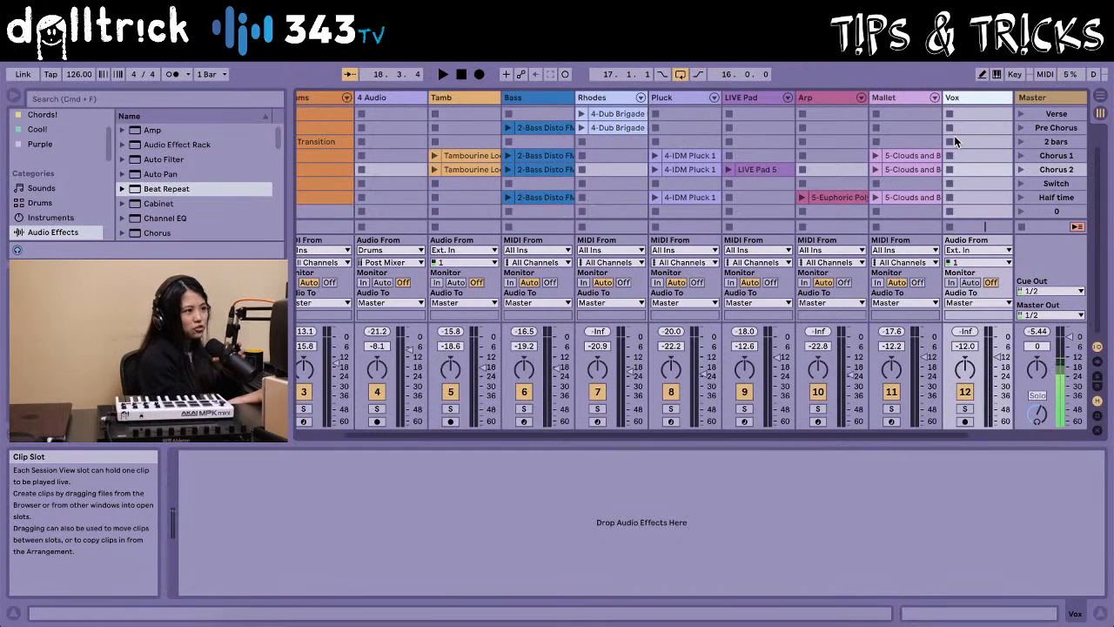
Add an EQ Eight followed by a Compressor to the Vox track
{"action": "scroll", "coordinate": [957, 208], "scroll_direction": "right", "scroll_amount": 1}
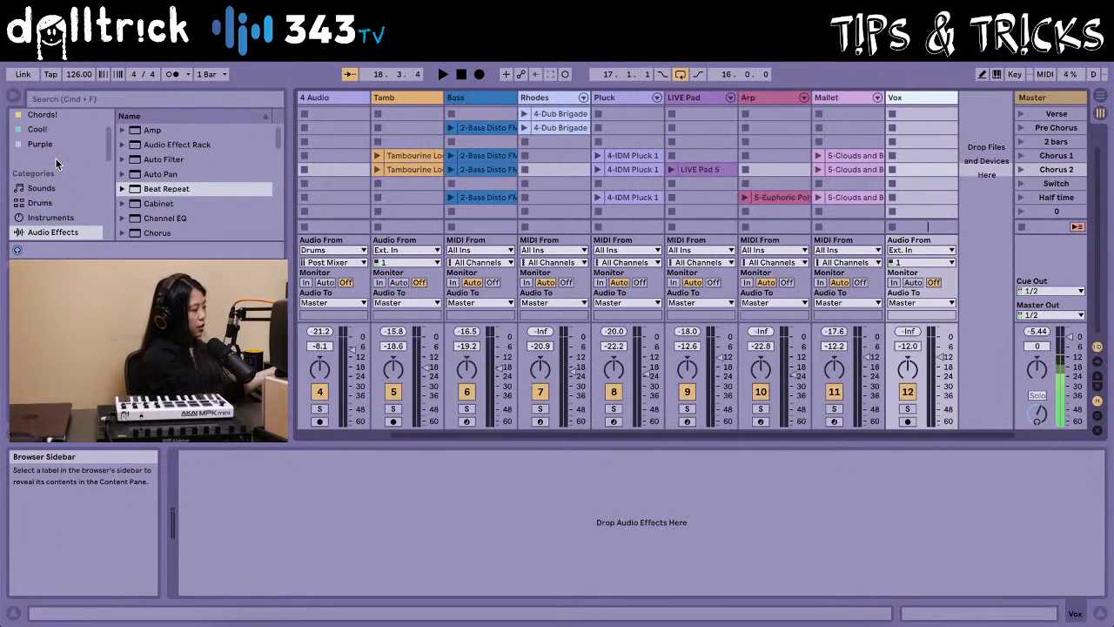
{"action": "scroll", "coordinate": [208, 171], "scroll_direction": "down", "scroll_amount": 5}
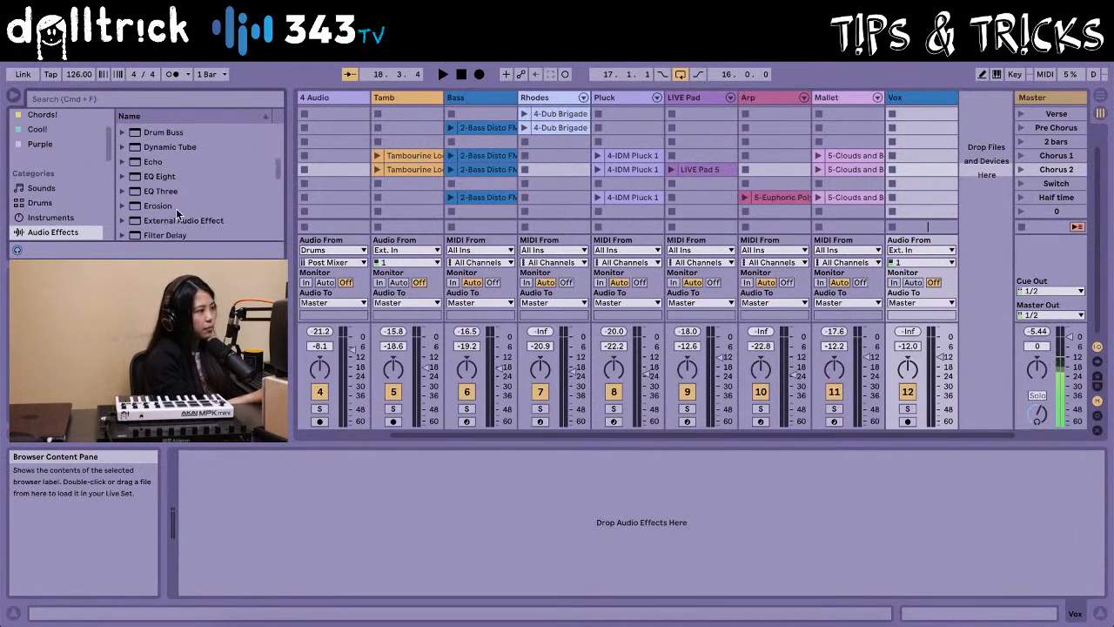
{"action": "left_click", "coordinate": [162, 179]}
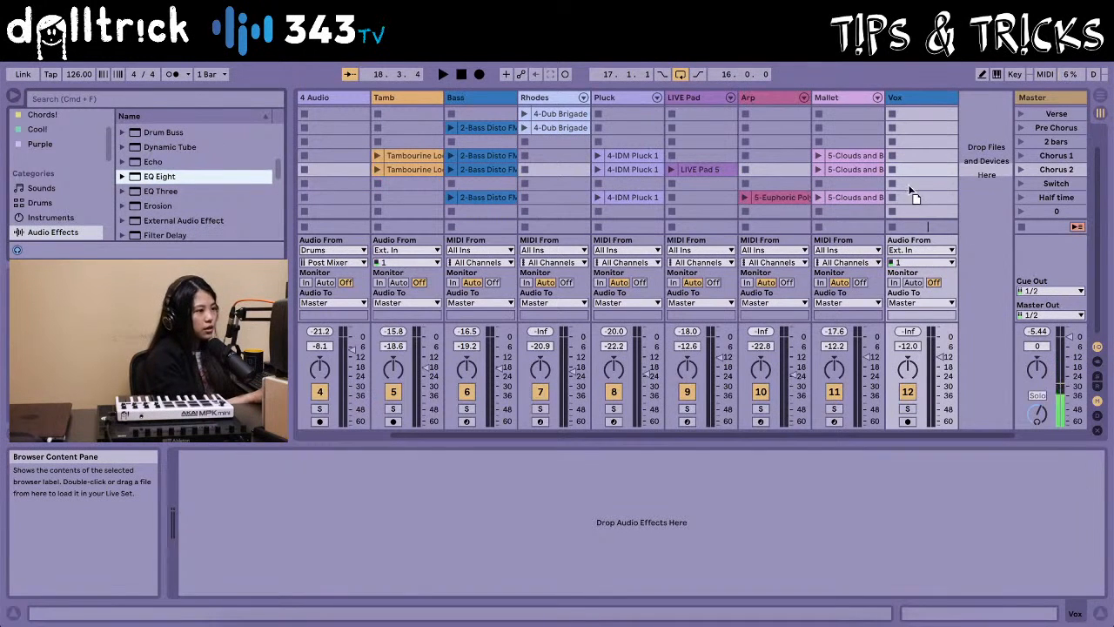
{"action": "left_click_drag", "start_coordinate": [914, 196], "coordinate": [909, 184]}
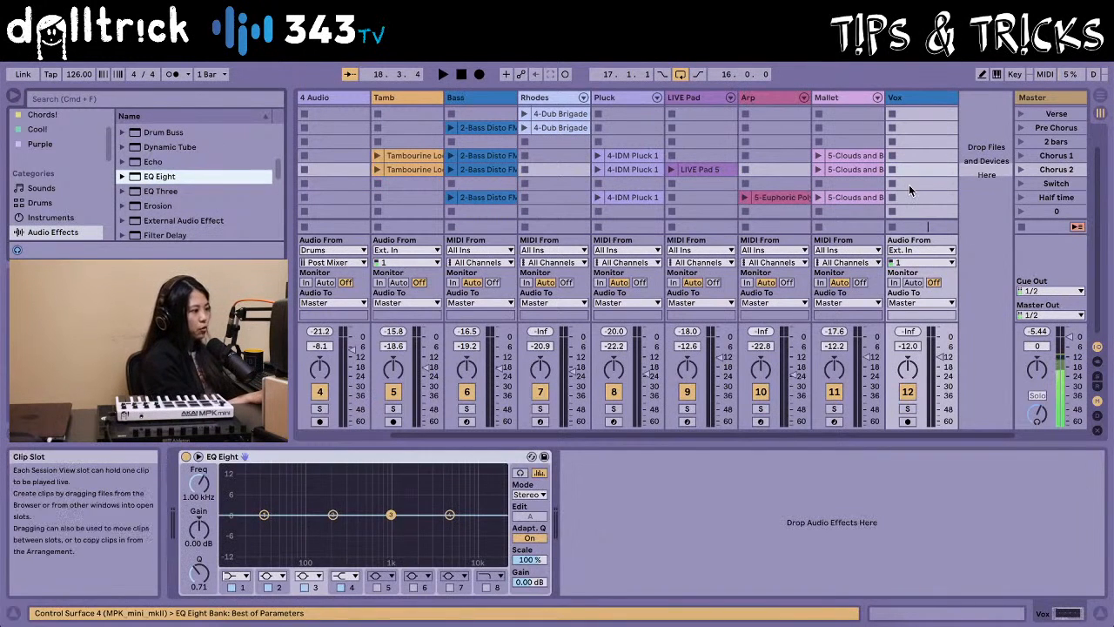
{"action": "scroll", "coordinate": [165, 211], "scroll_direction": "up", "scroll_amount": 4}
{"action": "left_click", "coordinate": [156, 215]}
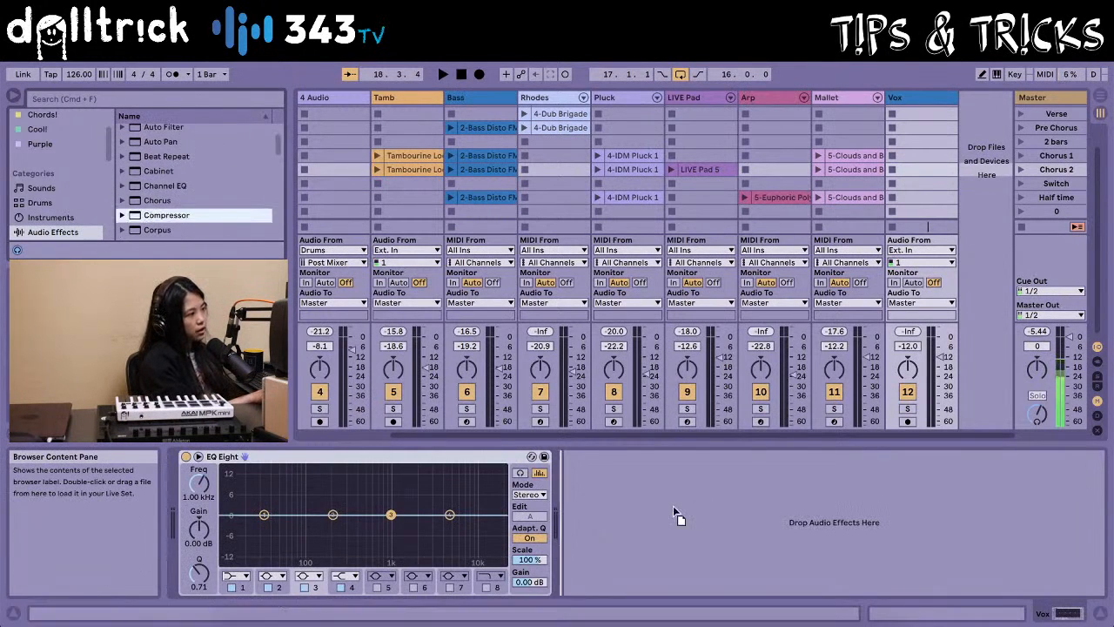
{"action": "left_click_drag", "start_coordinate": [672, 514], "coordinate": [639, 516]}
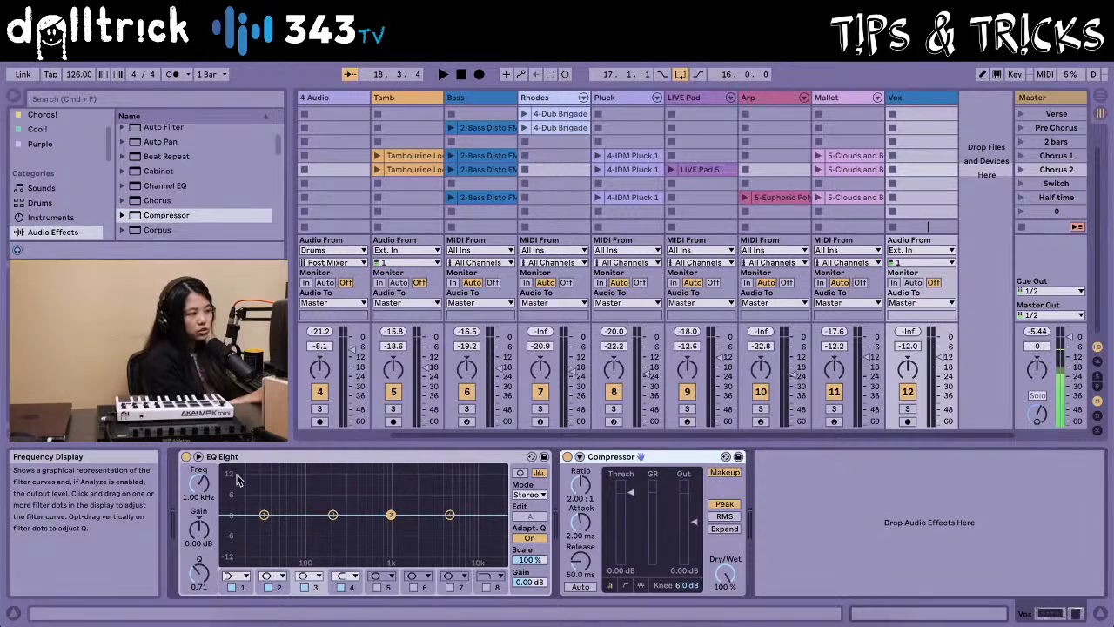
Make band 1 of the Vox track's EQ Eight a low-cut filter at 190 Hz
{"action": "left_click", "coordinate": [236, 576]}
{"action": "left_click", "coordinate": [230, 596]}
{"action": "left_click_drag", "start_coordinate": [198, 483], "coordinate": [198, 435]}
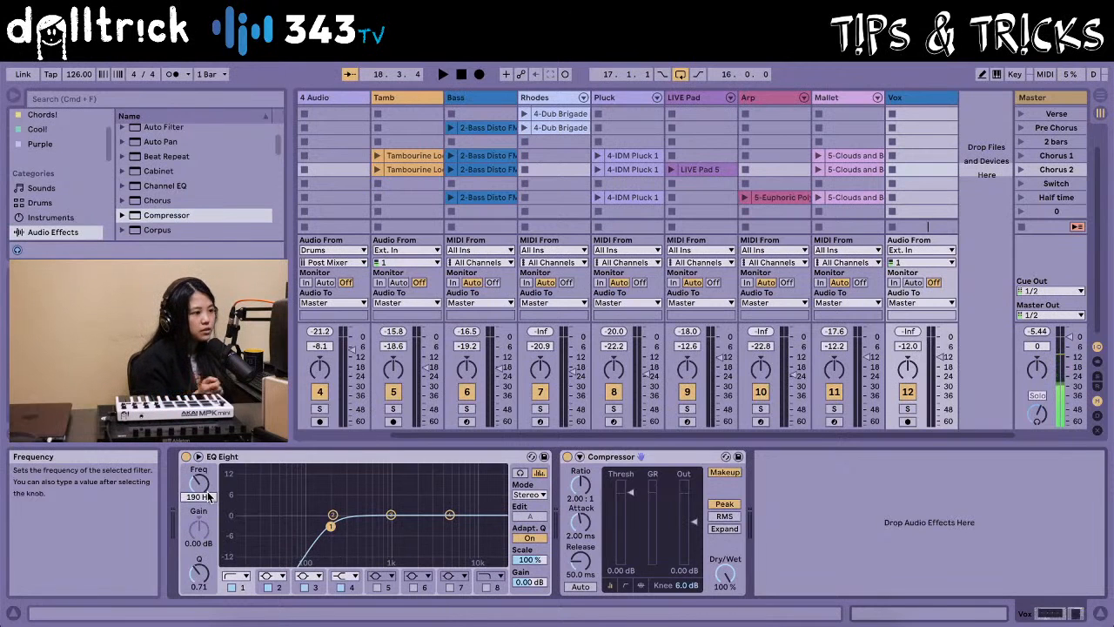
Deactivate the MONIT track so that only the Vox track's microphone signal is heard
{"action": "scroll", "coordinate": [459, 376], "scroll_direction": "left", "scroll_amount": 3}
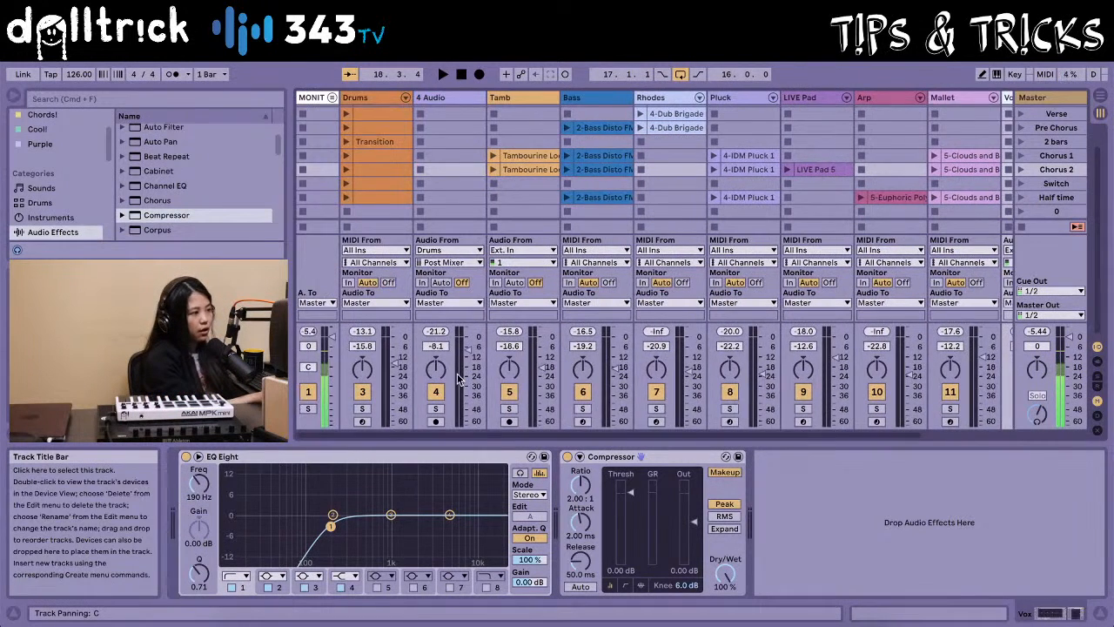
{"action": "scroll", "coordinate": [459, 380], "scroll_direction": "right", "scroll_amount": 3}
{"action": "scroll", "coordinate": [459, 379], "scroll_direction": "left", "scroll_amount": 3}
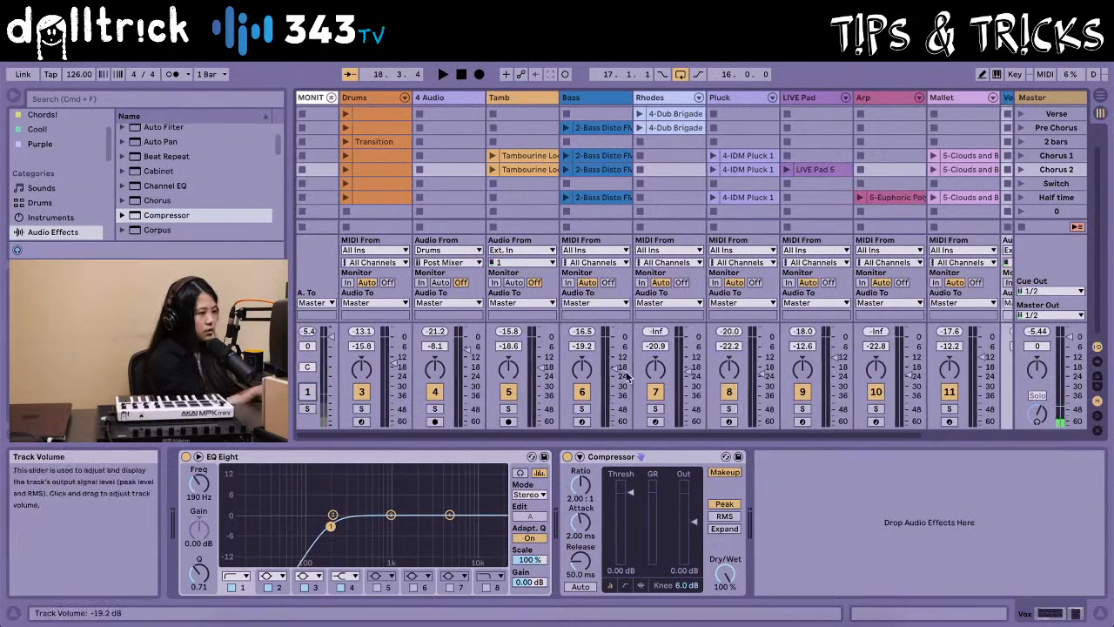
{"action": "scroll", "coordinate": [965, 437], "scroll_direction": "right", "scroll_amount": 3}
Arm the Vox track at 0 dB volume and lower its Compressor threshold to -36.5 dB
{"action": "left_click", "coordinate": [908, 421]}
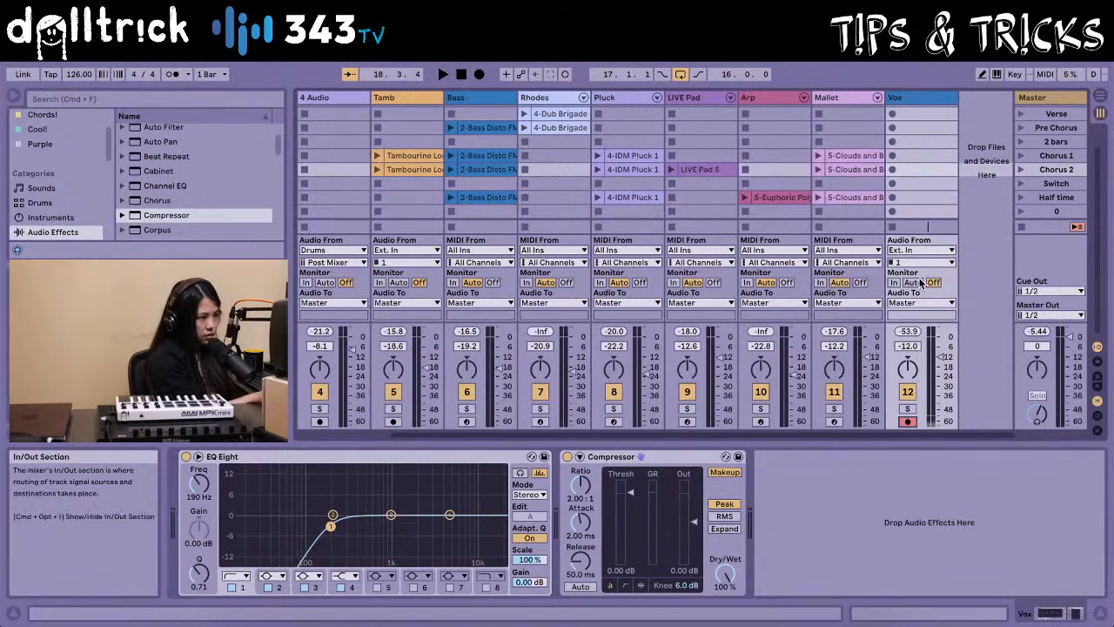
{"action": "left_click", "coordinate": [910, 345]}
{"action": "key", "text": "Delete"}
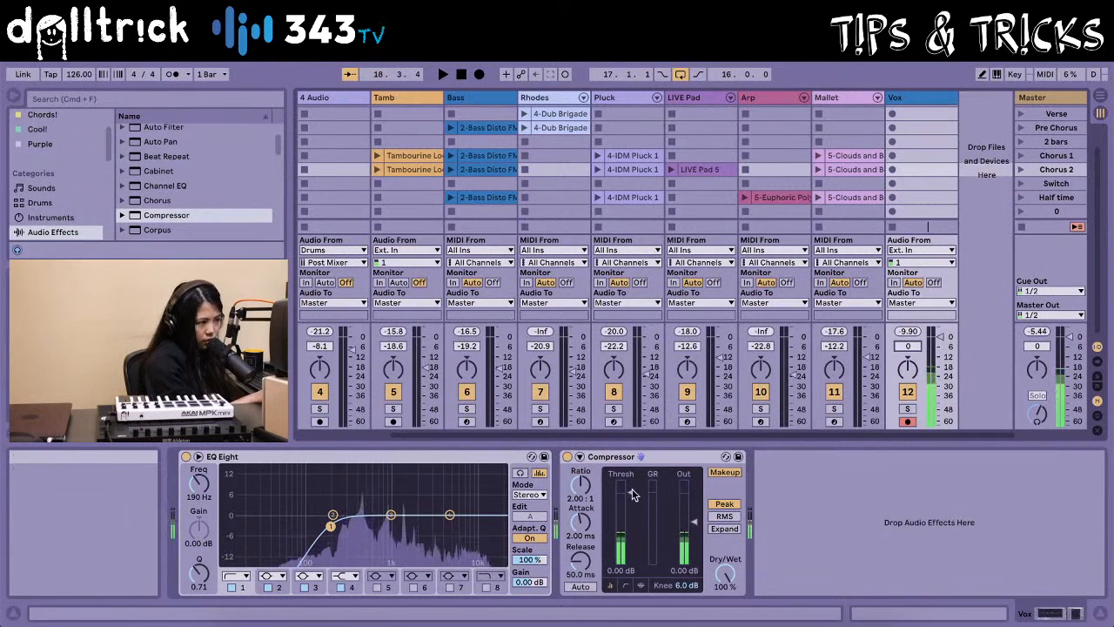
{"action": "left_click_drag", "start_coordinate": [632, 494], "coordinate": [633, 548]}
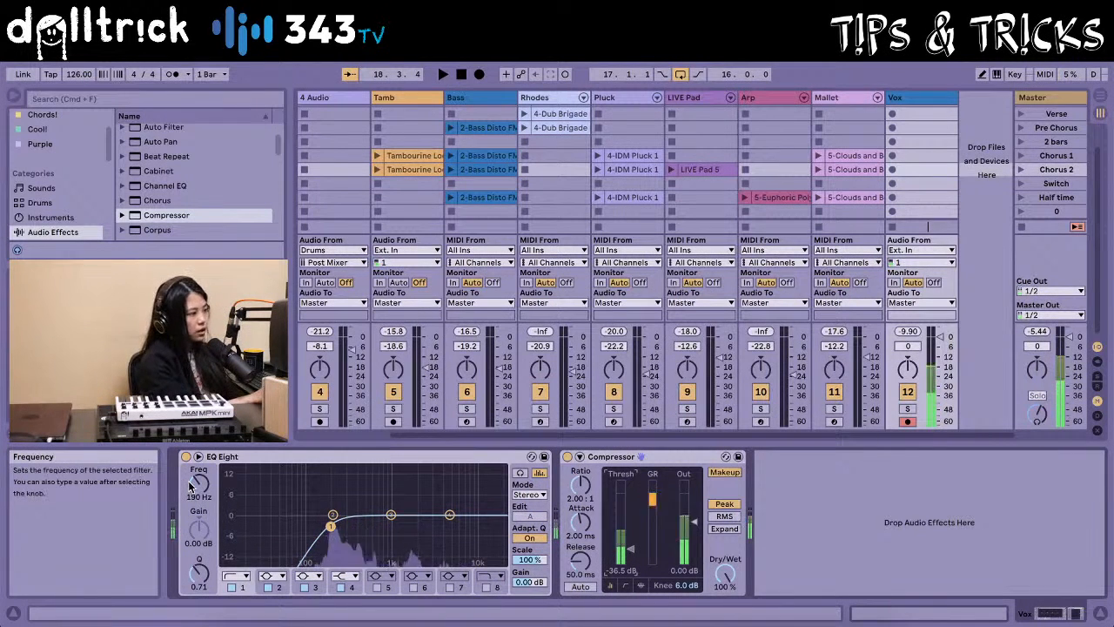
Set the Vox EQ Eight's low cut to 130 Hz and dip band 3 by 2.85 dB at 3.44 kHz
{"action": "left_click_drag", "start_coordinate": [191, 486], "coordinate": [192, 536]}
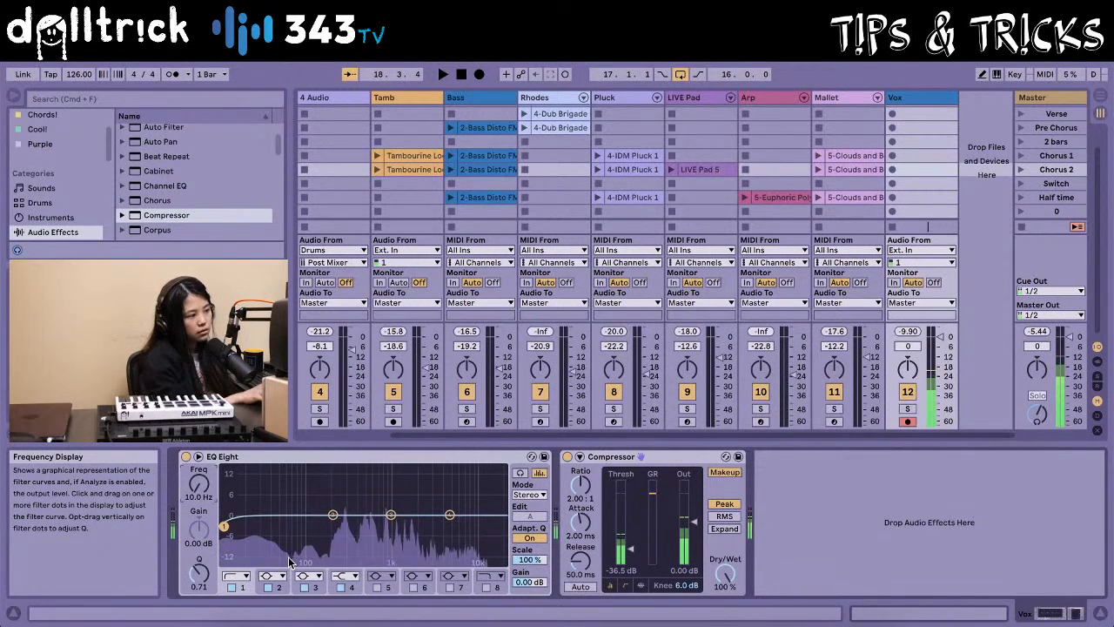
{"action": "left_click_drag", "start_coordinate": [224, 526], "coordinate": [331, 525]}
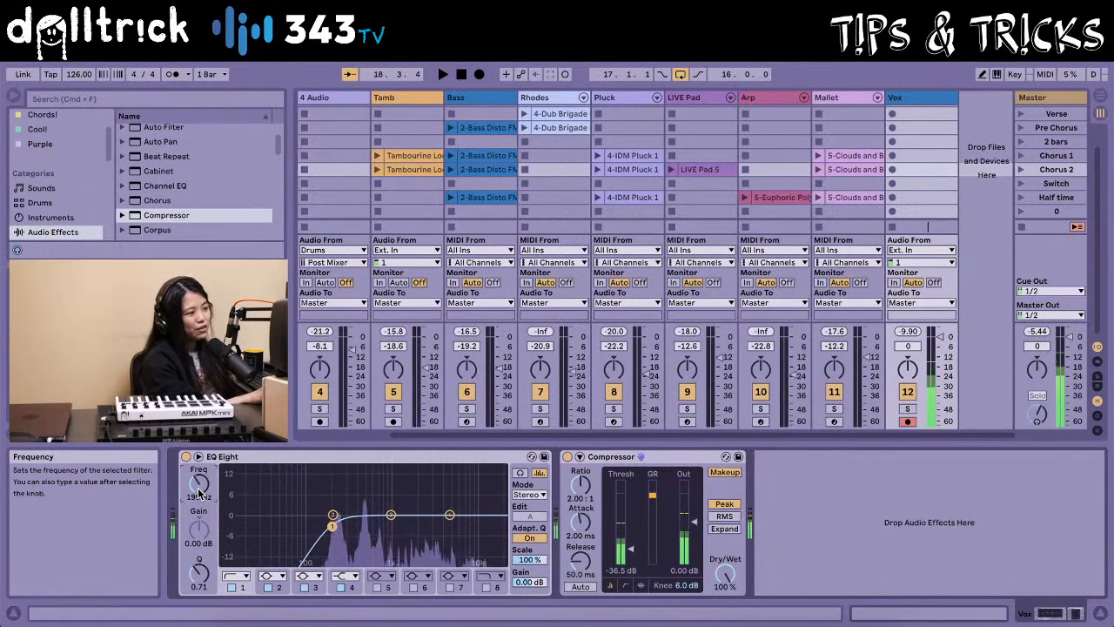
{"action": "left_click_drag", "start_coordinate": [199, 483], "coordinate": [199, 462]}
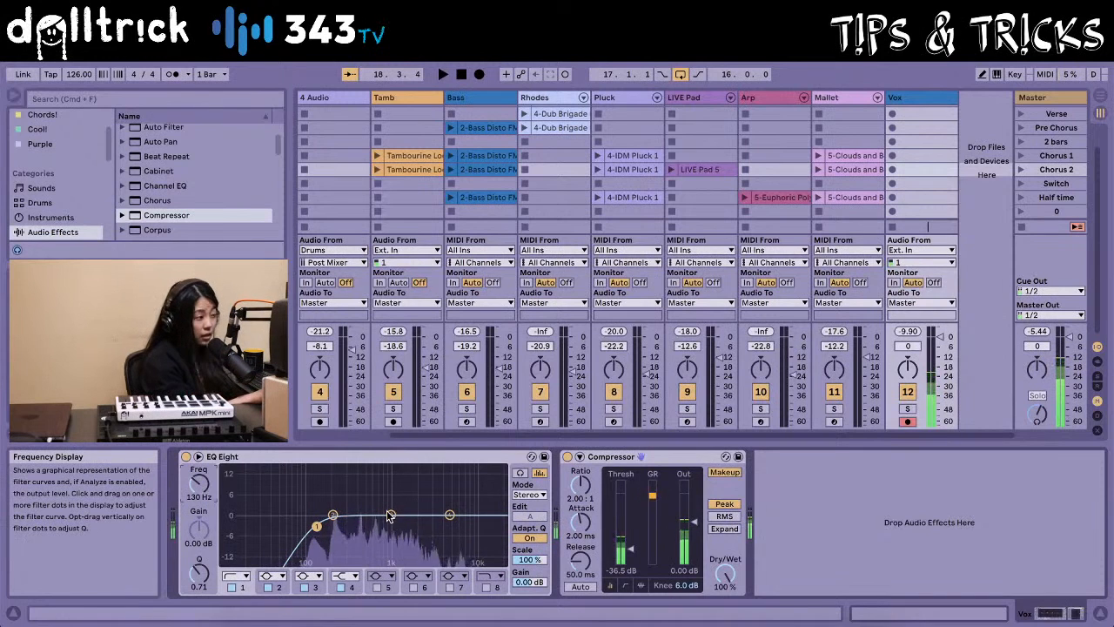
{"action": "left_click_drag", "start_coordinate": [389, 515], "coordinate": [436, 520]}
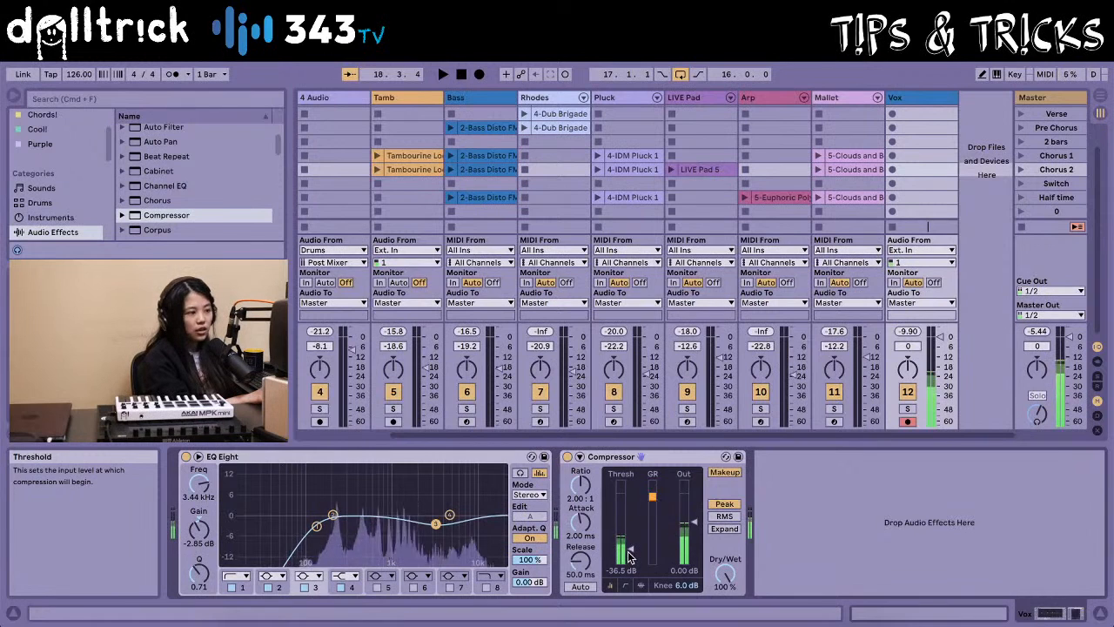
Bypass the Vox track's Compressor and switch it back on to compare the sound
{"action": "left_click", "coordinate": [568, 460]}
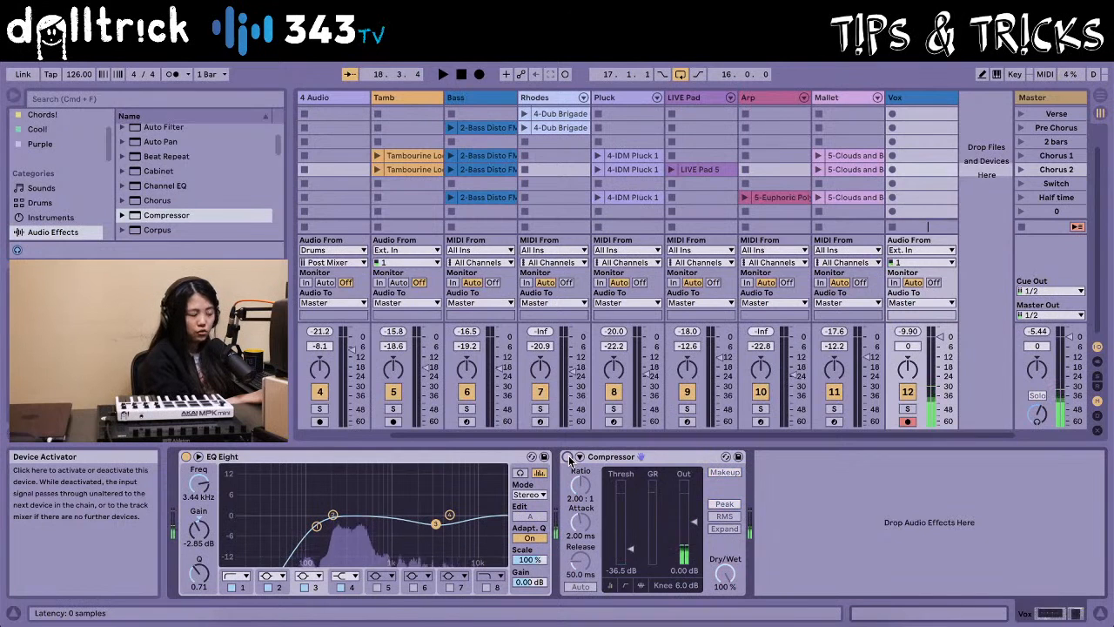
{"action": "left_click", "coordinate": [567, 457]}
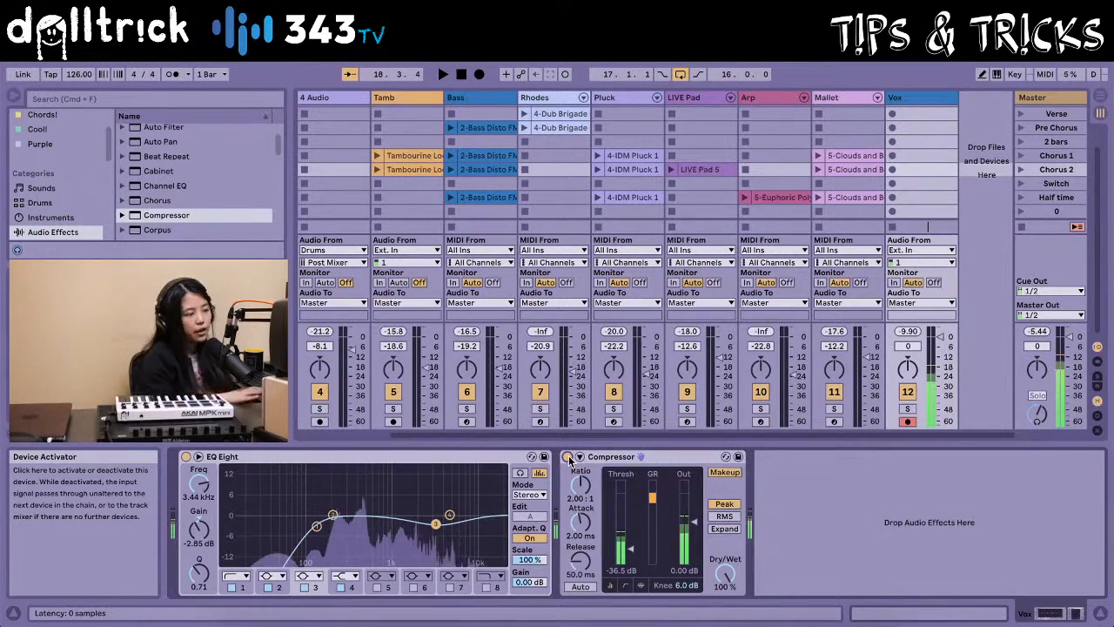
Show the mixer's sends and return tracks, and set the Vox Compressor's ratio to 2.63:1
{"action": "left_click", "coordinate": [1098, 381]}
{"action": "left_click", "coordinate": [1098, 394]}
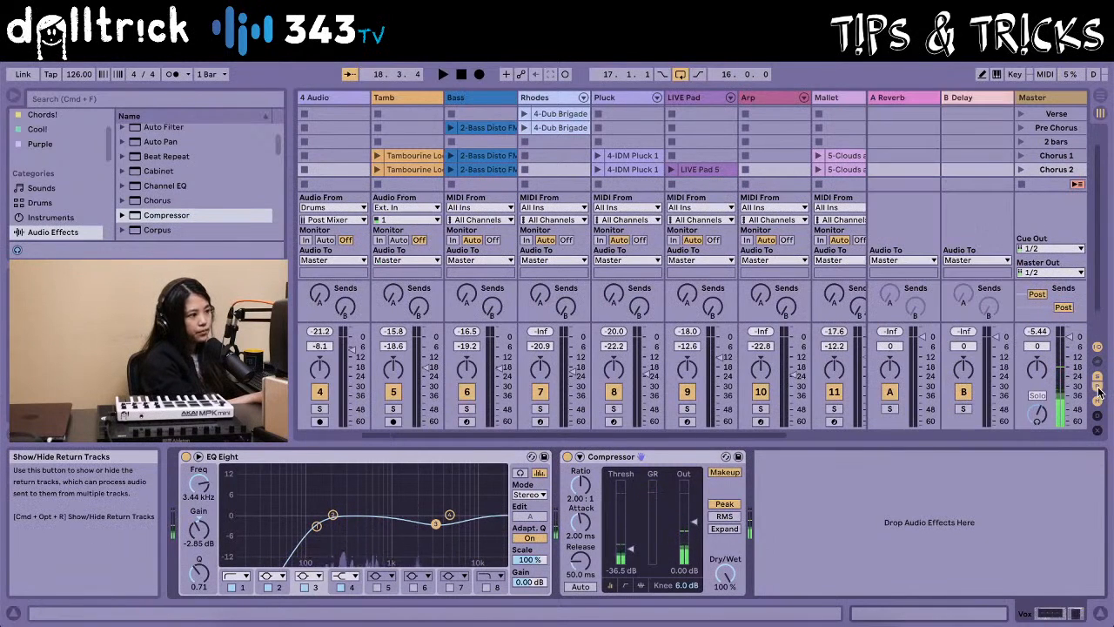
{"action": "scroll", "coordinate": [783, 287], "scroll_direction": "right", "scroll_amount": 2}
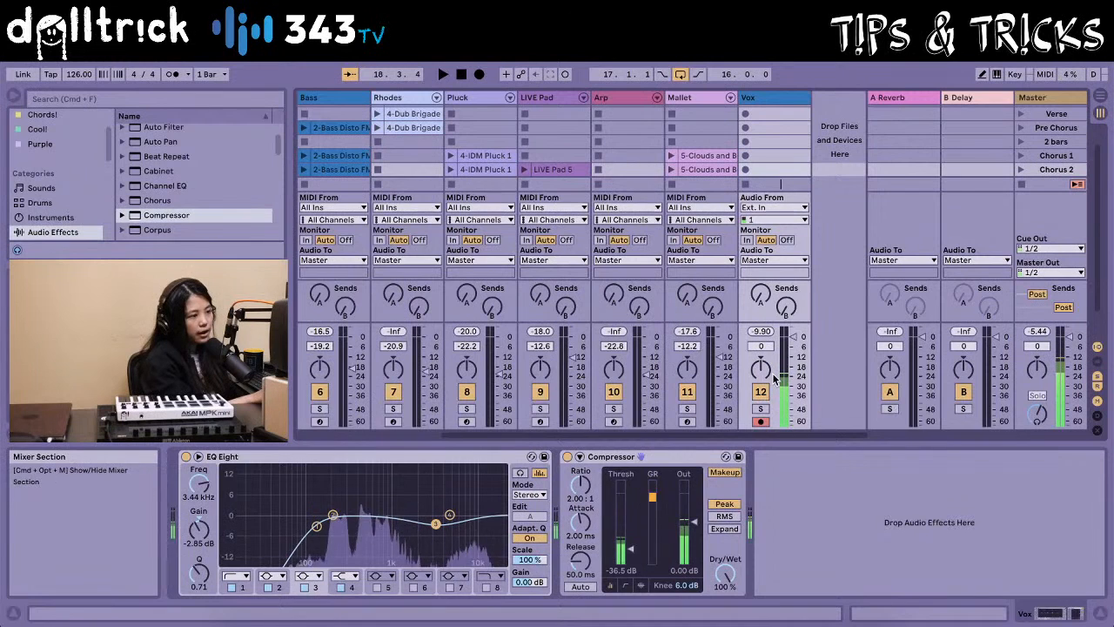
{"action": "left_click_drag", "start_coordinate": [581, 490], "coordinate": [581, 478]}
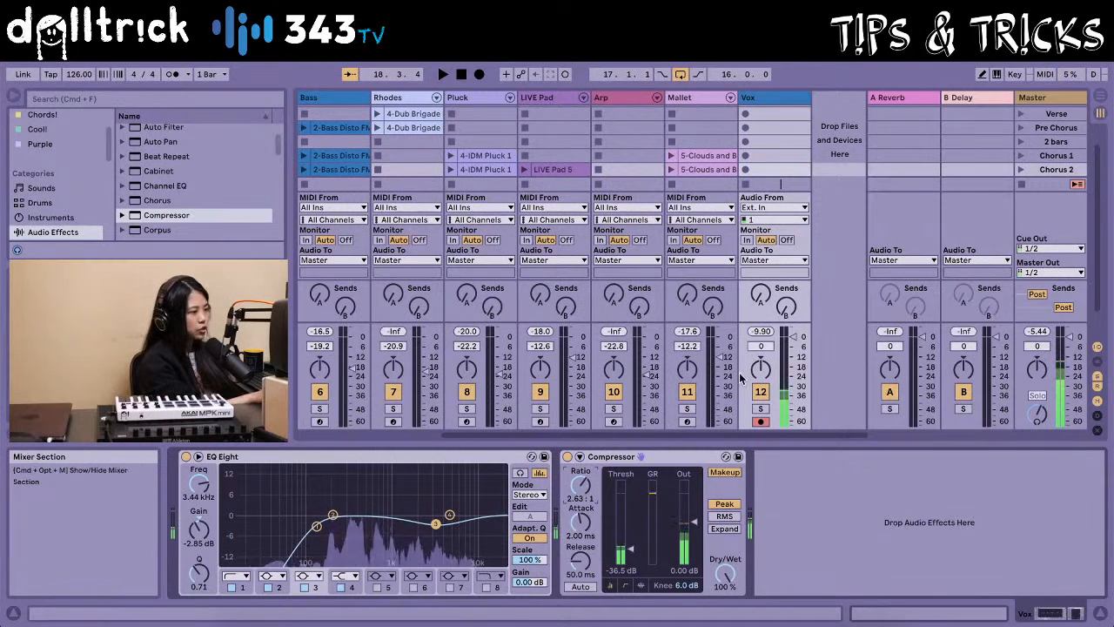
Raise the Vox track's sends to the A Reverb and B Delay returns
{"action": "left_click_drag", "start_coordinate": [760, 295], "coordinate": [763, 335]}
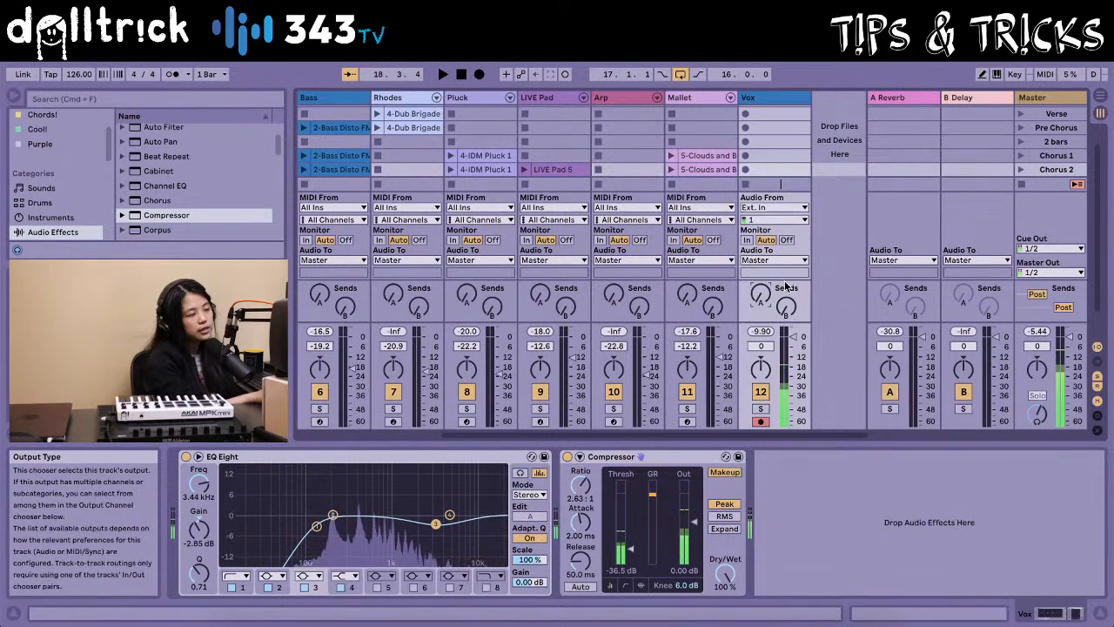
{"action": "left_click_drag", "start_coordinate": [760, 296], "coordinate": [760, 261]}
{"action": "left_click_drag", "start_coordinate": [785, 307], "coordinate": [786, 289]}
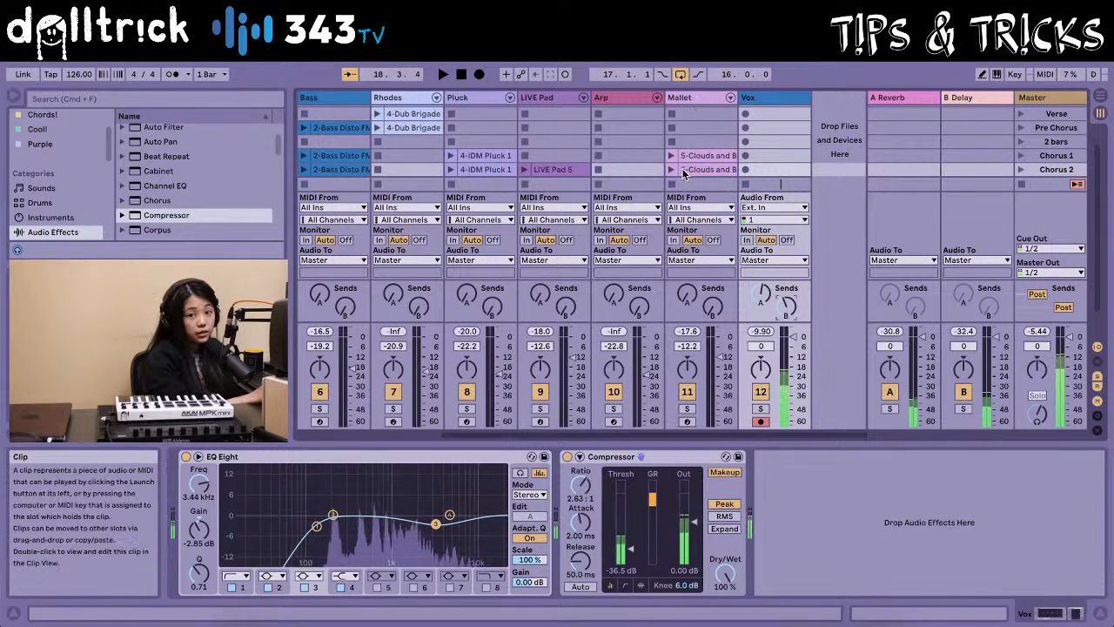
Try the reverb and delay sends on the Mallet track with its Half time clip playing, and turn them back down
{"action": "scroll", "coordinate": [688, 174], "scroll_direction": "down", "scroll_amount": 2}
{"action": "left_click_drag", "start_coordinate": [686, 295], "coordinate": [687, 266]}
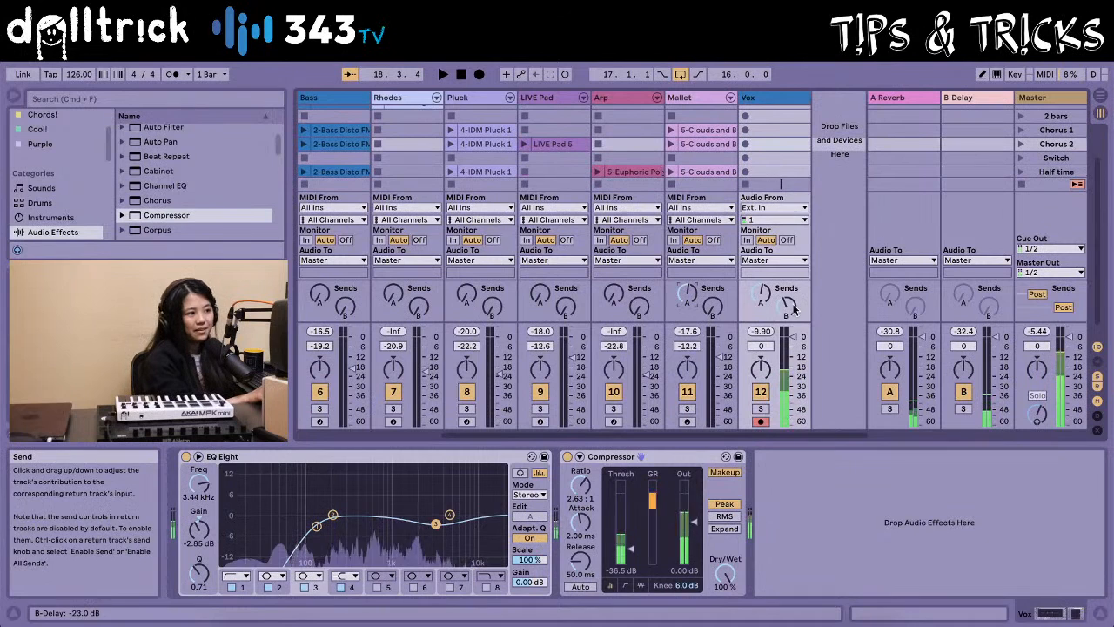
{"action": "left_click_drag", "start_coordinate": [715, 317], "coordinate": [715, 294]}
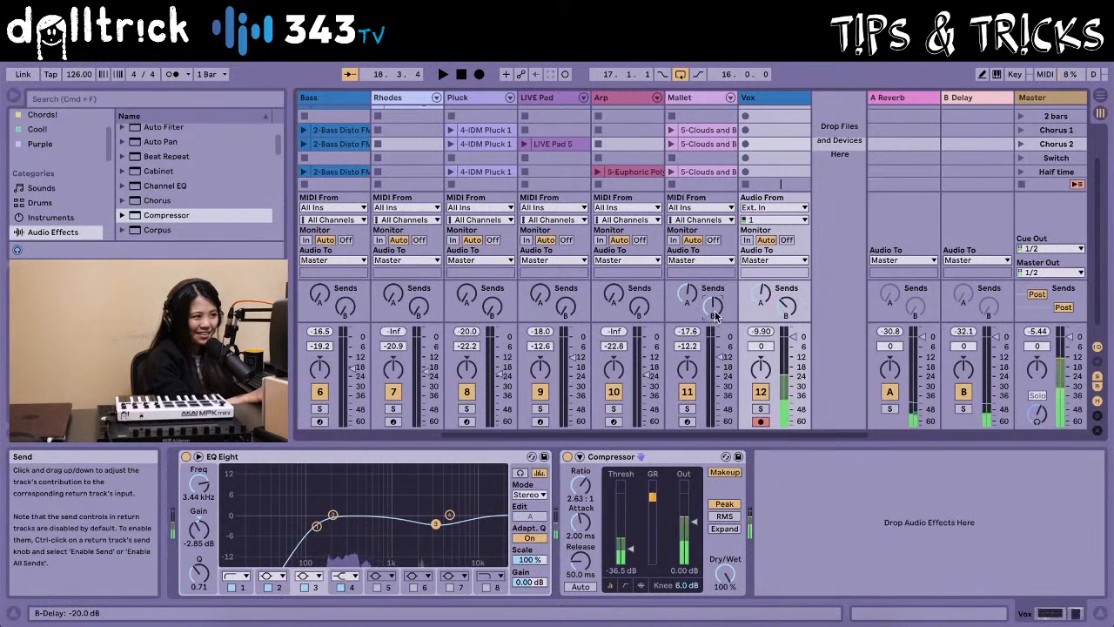
{"action": "left_click", "coordinate": [670, 173]}
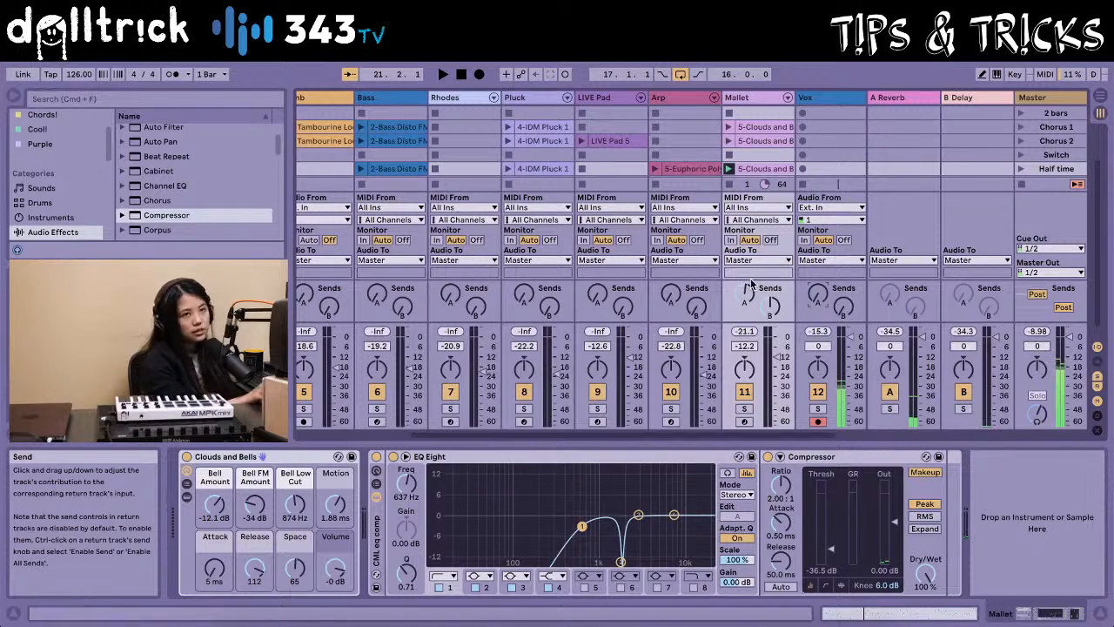
{"action": "left_click_drag", "start_coordinate": [769, 306], "coordinate": [786, 327]}
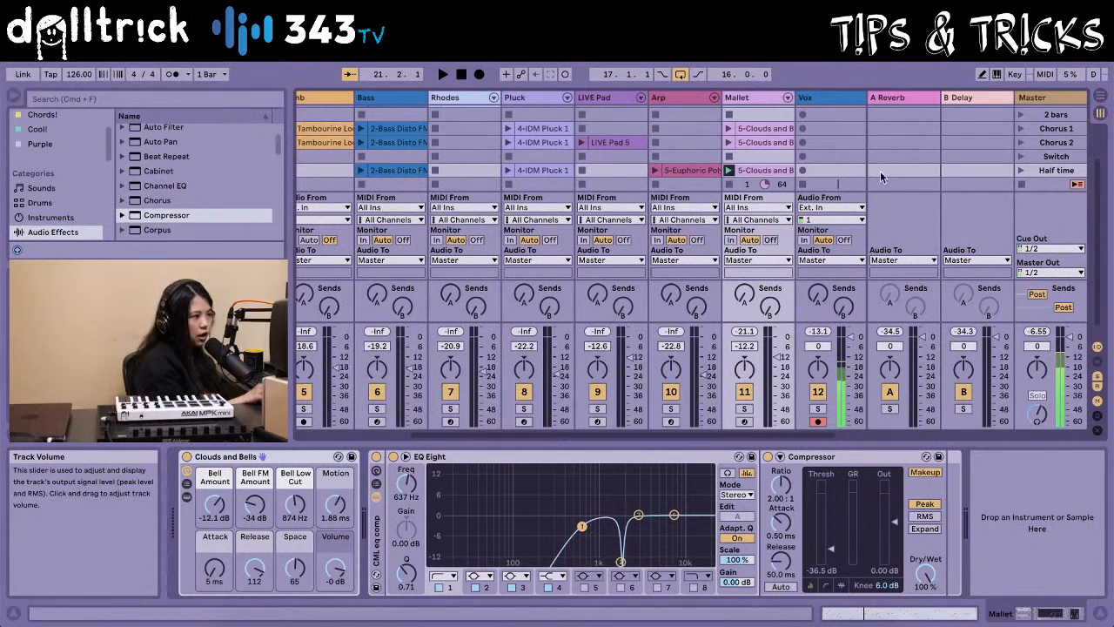
On the Vox track's EQ Eight, move band 3 to 3.74 kHz and the band 1 low cut to 138 Hz
{"action": "left_click", "coordinate": [823, 99]}
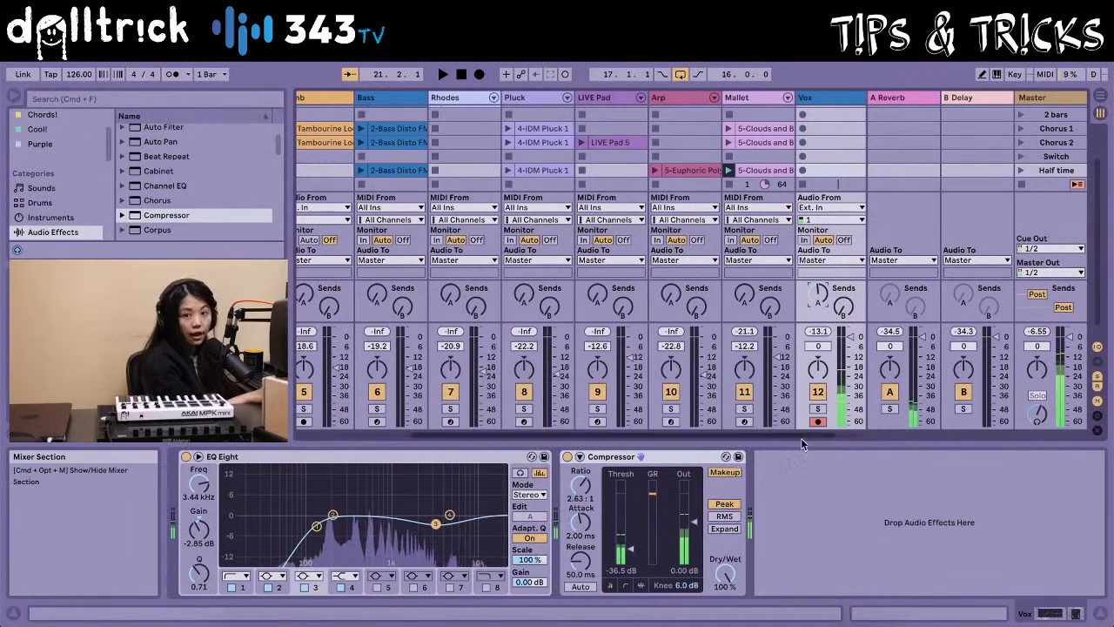
{"action": "left_click_drag", "start_coordinate": [198, 481], "coordinate": [199, 478]}
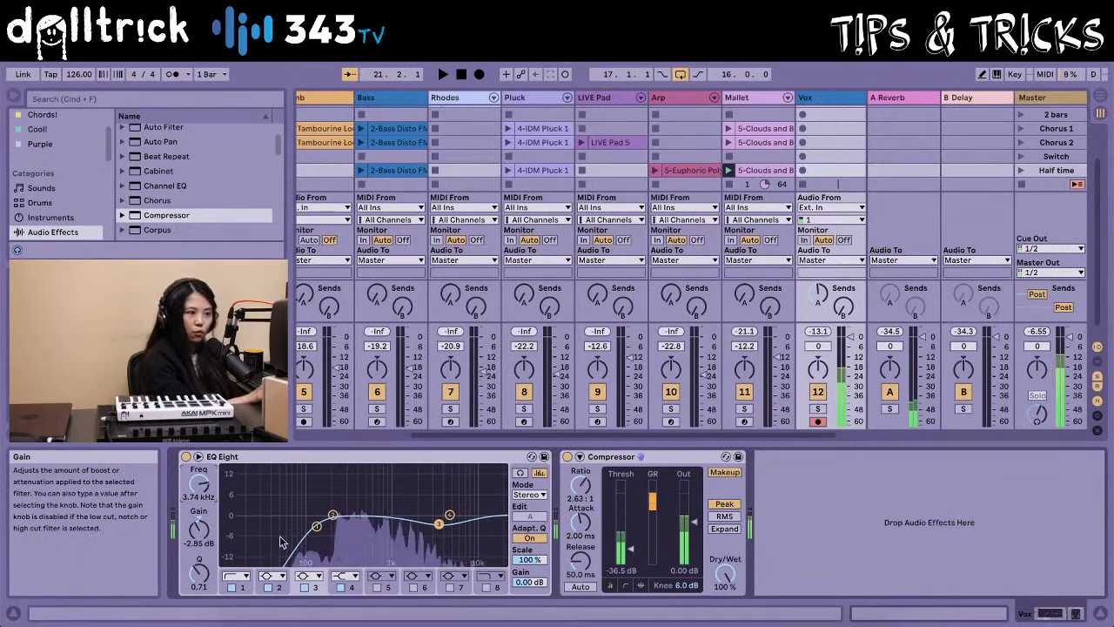
{"action": "left_click", "coordinate": [316, 526]}
{"action": "left_click_drag", "start_coordinate": [199, 481], "coordinate": [199, 478]}
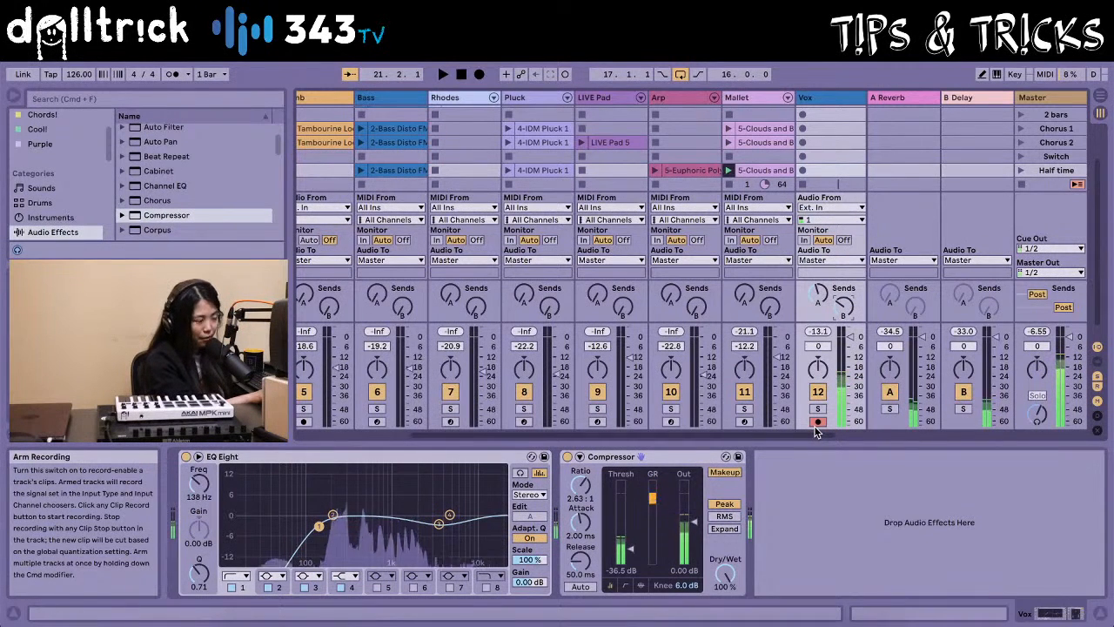
Disarm the Vox track and reactivate the MONIT track
{"action": "scroll", "coordinate": [549, 396], "scroll_direction": "left", "scroll_amount": 3}
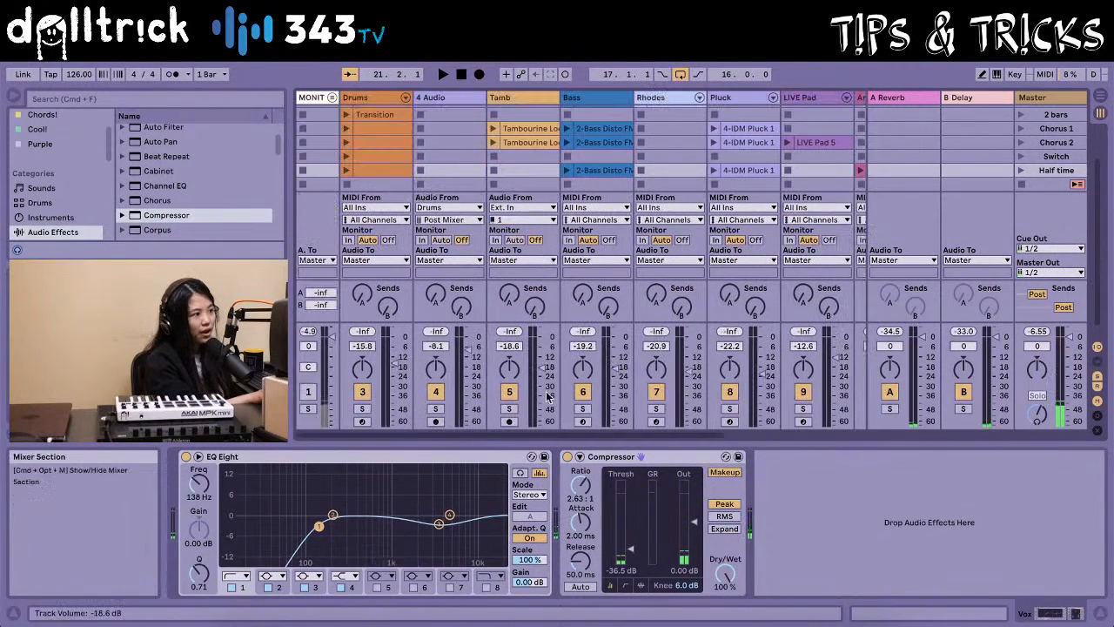
{"action": "left_click", "coordinate": [307, 391]}
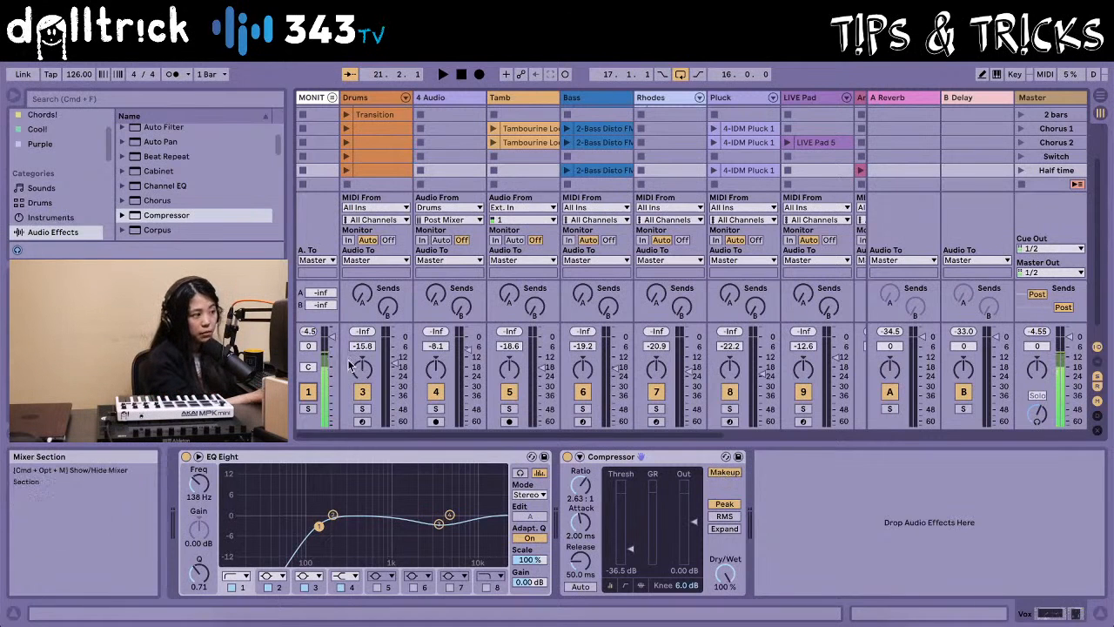
{"action": "scroll", "coordinate": [557, 382], "scroll_direction": "right", "scroll_amount": 5}
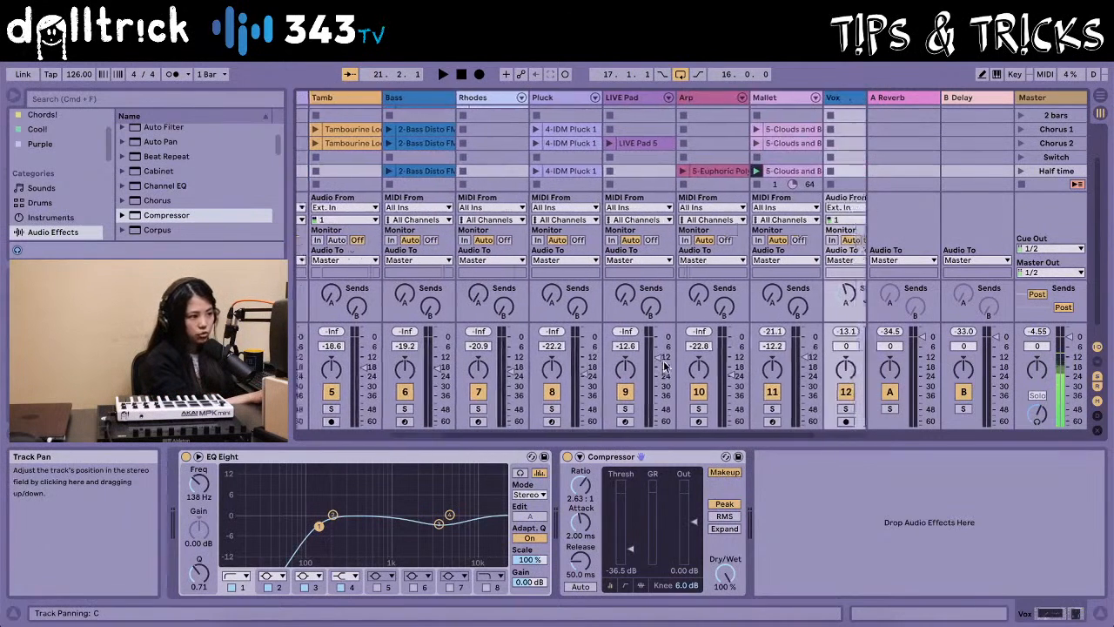
Compare the Vox track's Compressor with Makeup gain switched off and back on while the track is armed
{"action": "scroll", "coordinate": [696, 416], "scroll_direction": "left", "scroll_amount": 5}
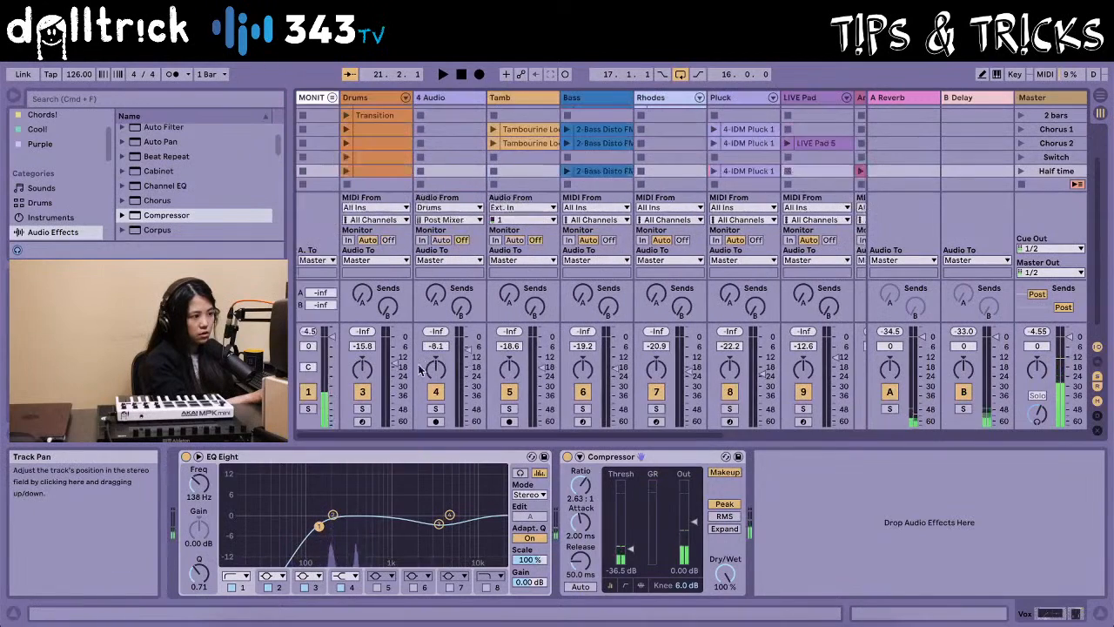
{"action": "scroll", "coordinate": [685, 412], "scroll_direction": "right", "scroll_amount": 4}
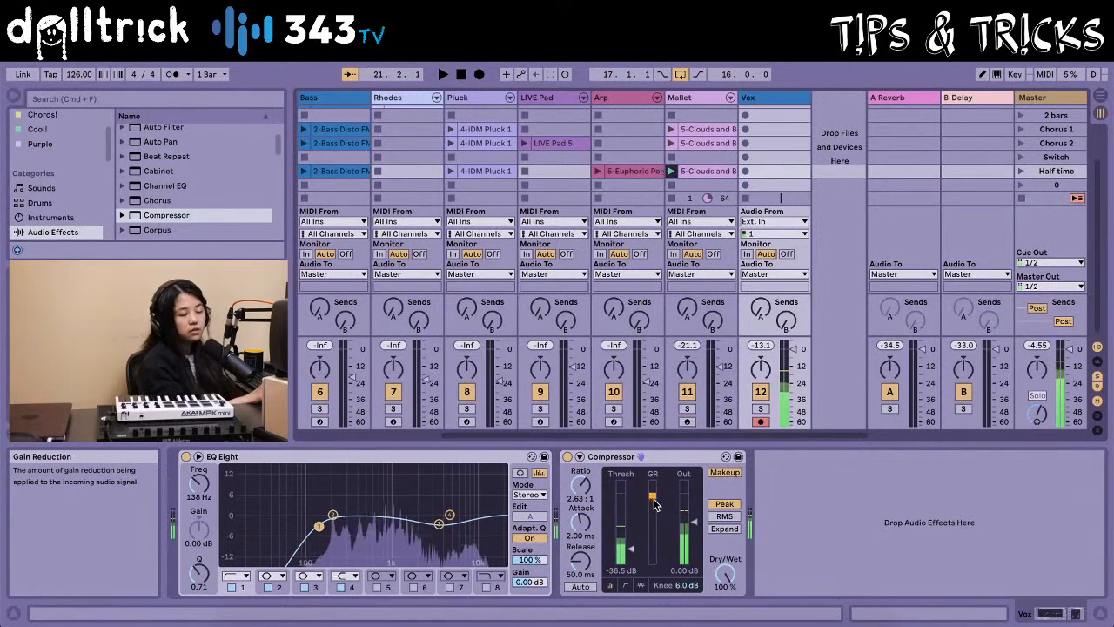
{"action": "left_click", "coordinate": [725, 472]}
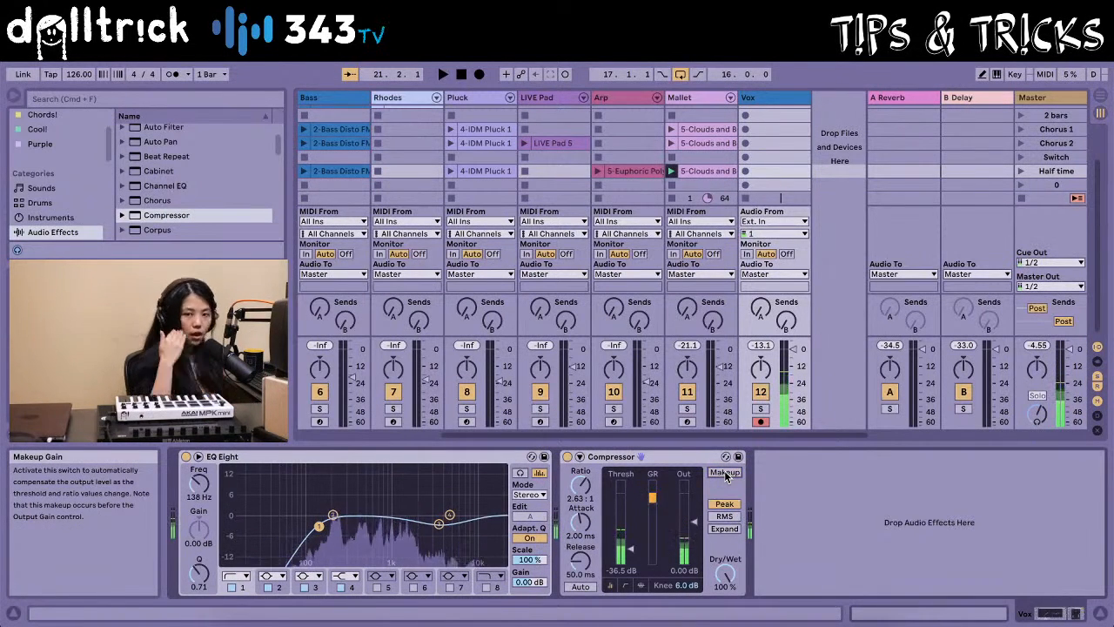
{"action": "left_click", "coordinate": [724, 472]}
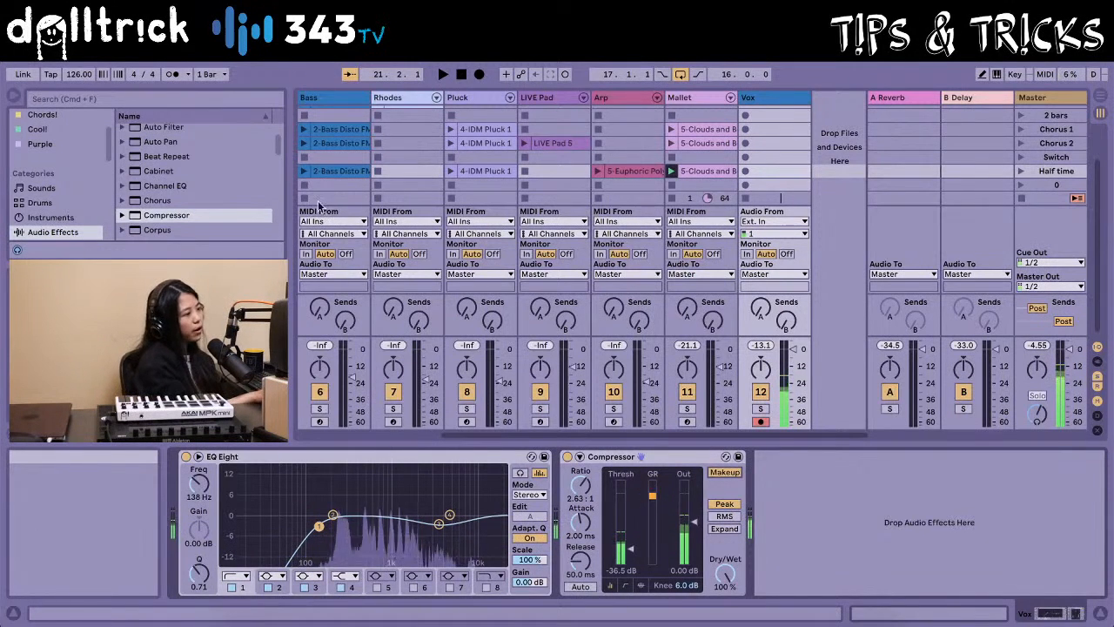
Add a Gate before EQ Eight on the Vox track and set its threshold to -52.0 dB
{"action": "scroll", "coordinate": [172, 199], "scroll_direction": "down", "scroll_amount": 3}
{"action": "scroll", "coordinate": [188, 210], "scroll_direction": "down", "scroll_amount": 5}
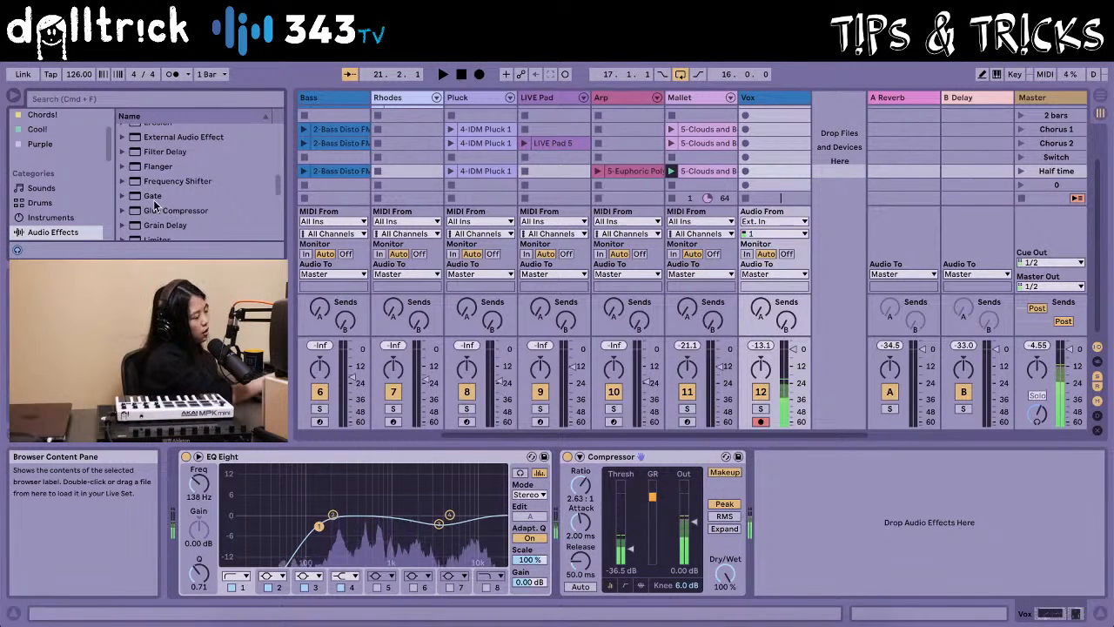
{"action": "left_click_drag", "start_coordinate": [155, 200], "coordinate": [193, 534]}
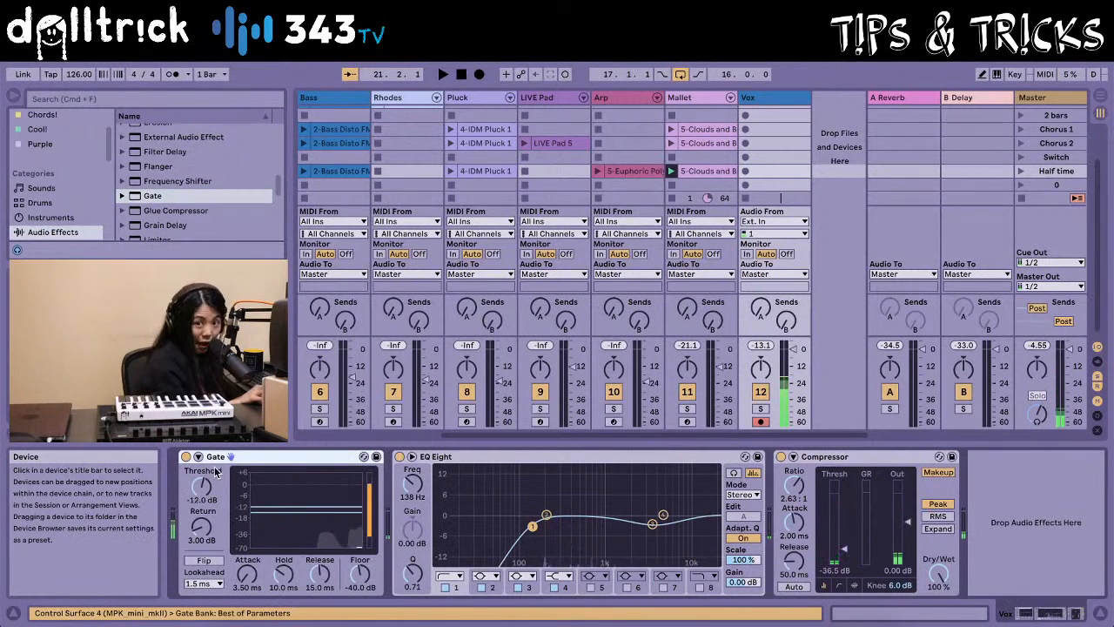
{"action": "left_click_drag", "start_coordinate": [201, 487], "coordinate": [201, 545]}
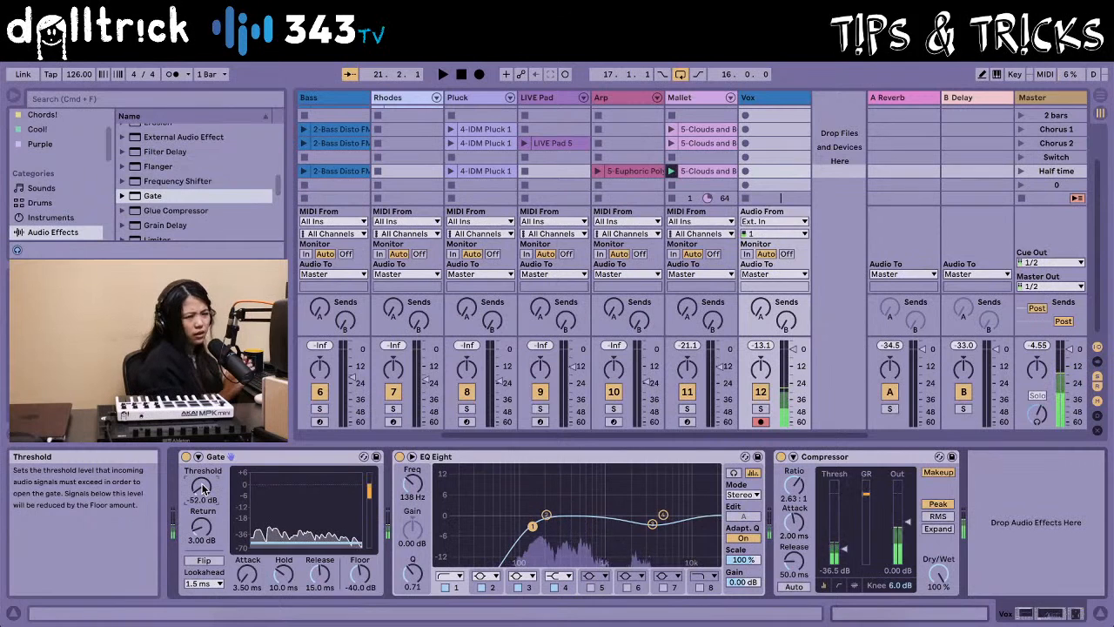
{"action": "left_click_drag", "start_coordinate": [203, 489], "coordinate": [202, 500]}
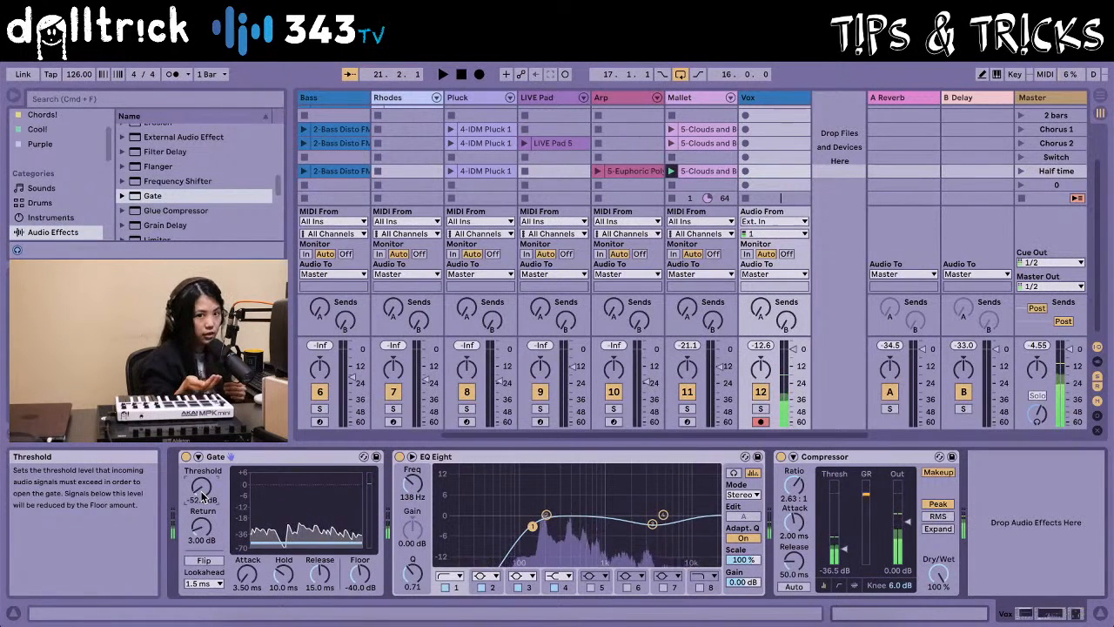
Bypass the Gate and collapse the Gate, EQ Eight and Compressor devices on the Vox track
{"action": "left_click", "coordinate": [185, 457]}
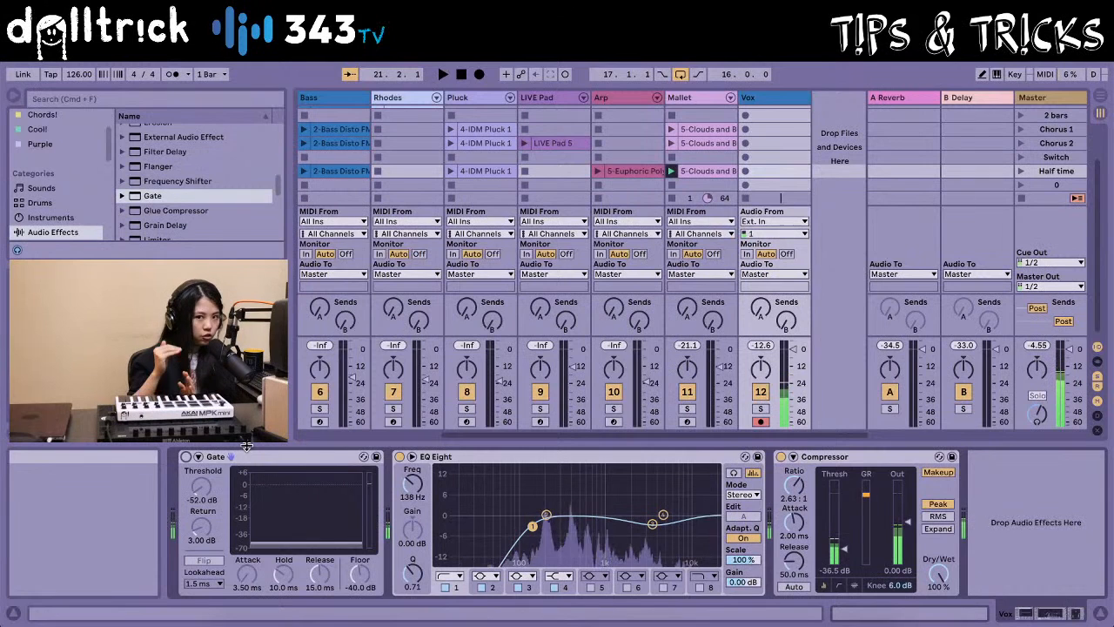
{"action": "double_click", "coordinate": [274, 461]}
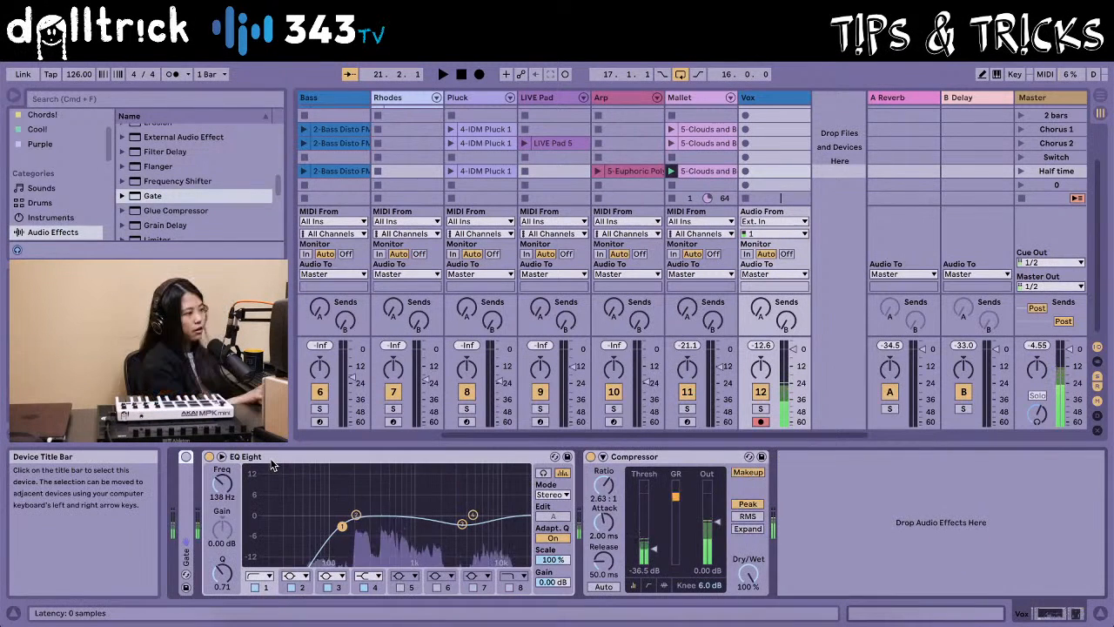
{"action": "double_click", "coordinate": [286, 461]}
{"action": "double_click", "coordinate": [330, 458]}
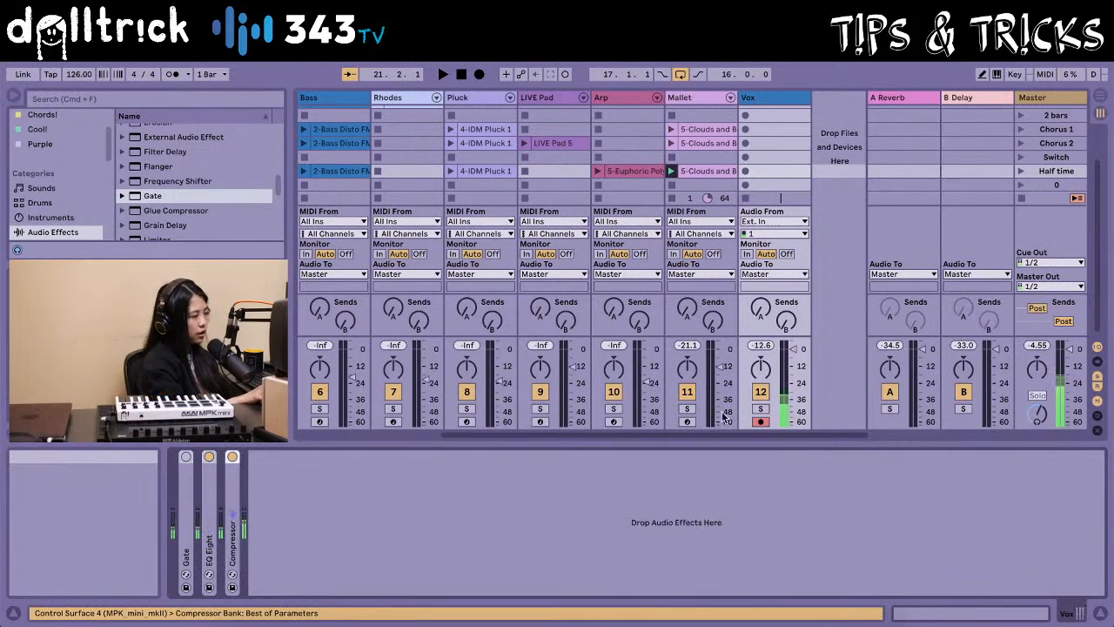
Activate the MONIT track again and disarm the Vox track
{"action": "scroll", "coordinate": [437, 349], "scroll_direction": "left", "scroll_amount": 2}
{"action": "scroll", "coordinate": [437, 348], "scroll_direction": "right", "scroll_amount": 2}
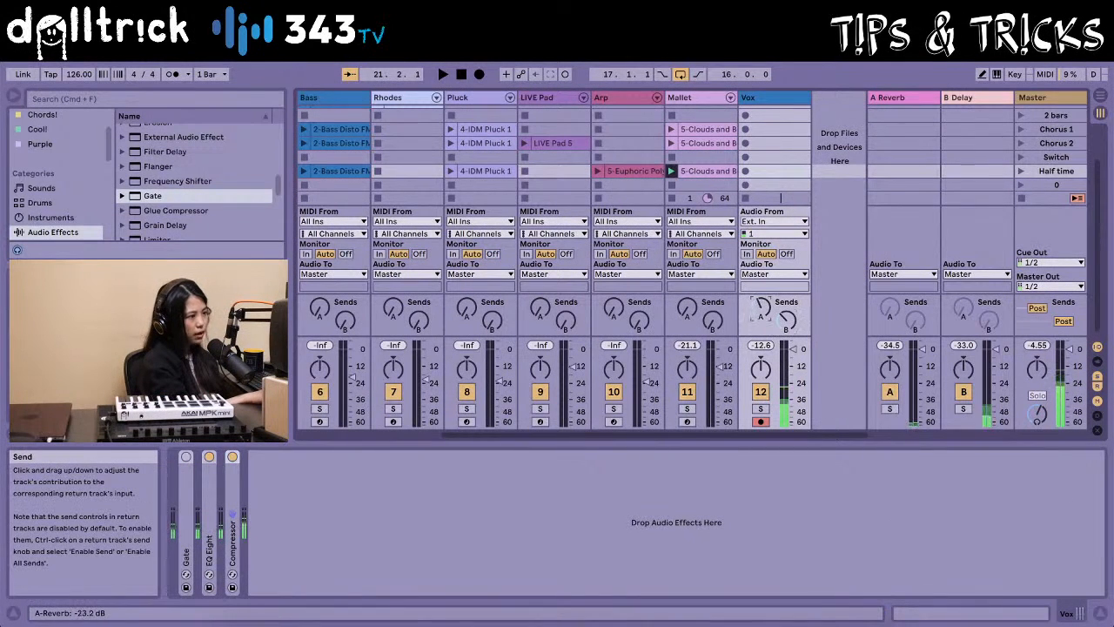
{"action": "scroll", "coordinate": [337, 400], "scroll_direction": "left", "scroll_amount": 10}
{"action": "left_click", "coordinate": [311, 392]}
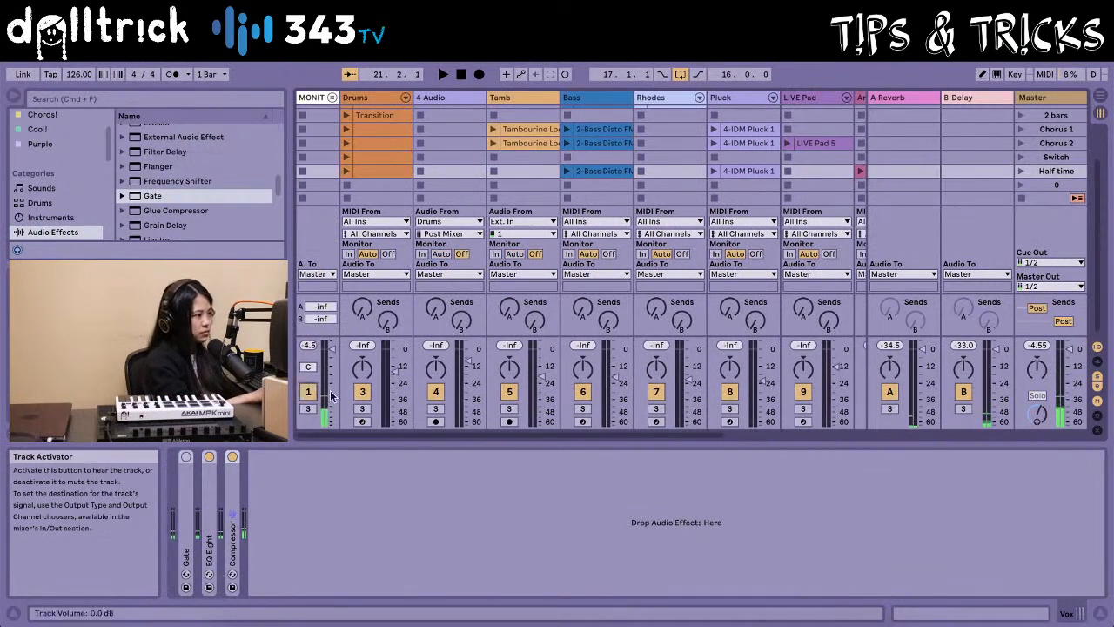
{"action": "scroll", "coordinate": [719, 394], "scroll_direction": "right", "scroll_amount": 10}
{"action": "left_click", "coordinate": [760, 421]}
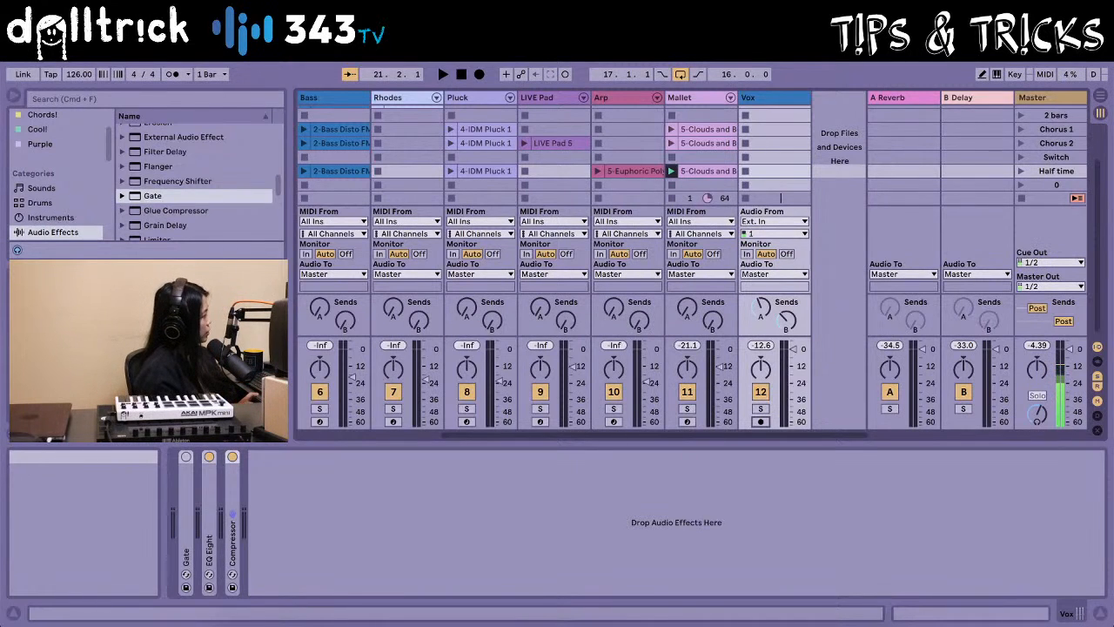
Expand the Vox track's Gate and switch it back on, with the track armed for live input
{"action": "double_click", "coordinate": [187, 533]}
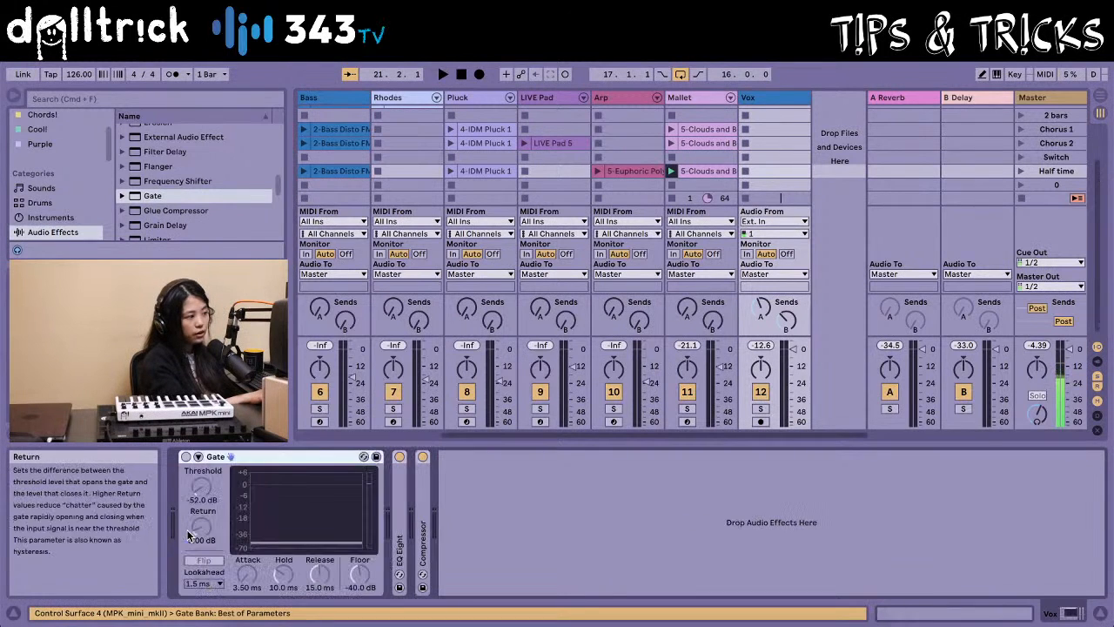
{"action": "left_click", "coordinate": [185, 457]}
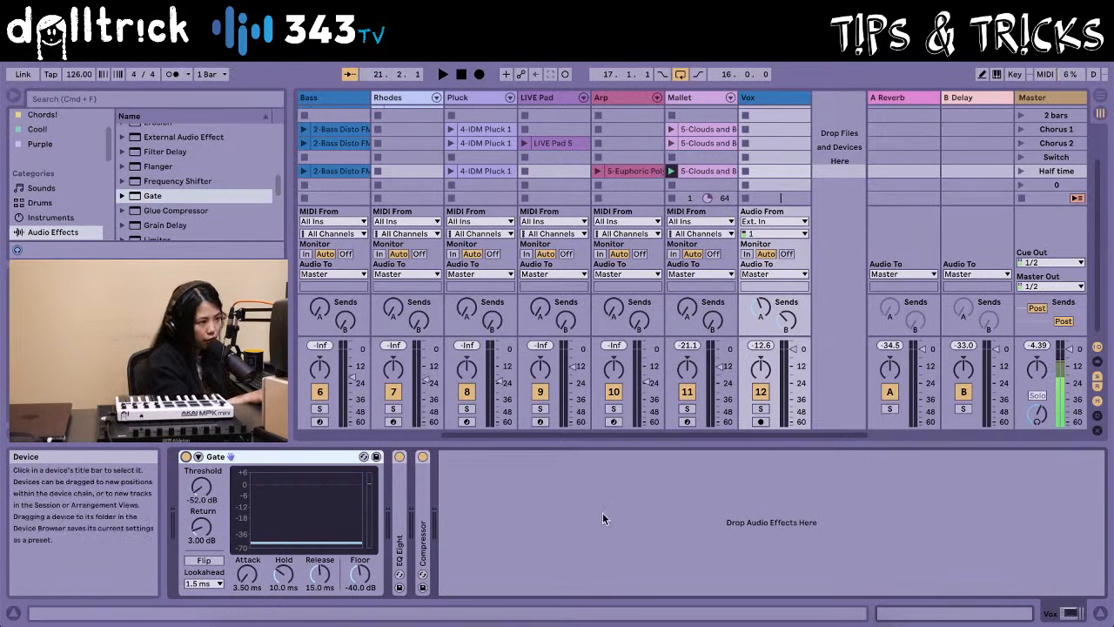
{"action": "scroll", "coordinate": [348, 392], "scroll_direction": "left", "scroll_amount": 5}
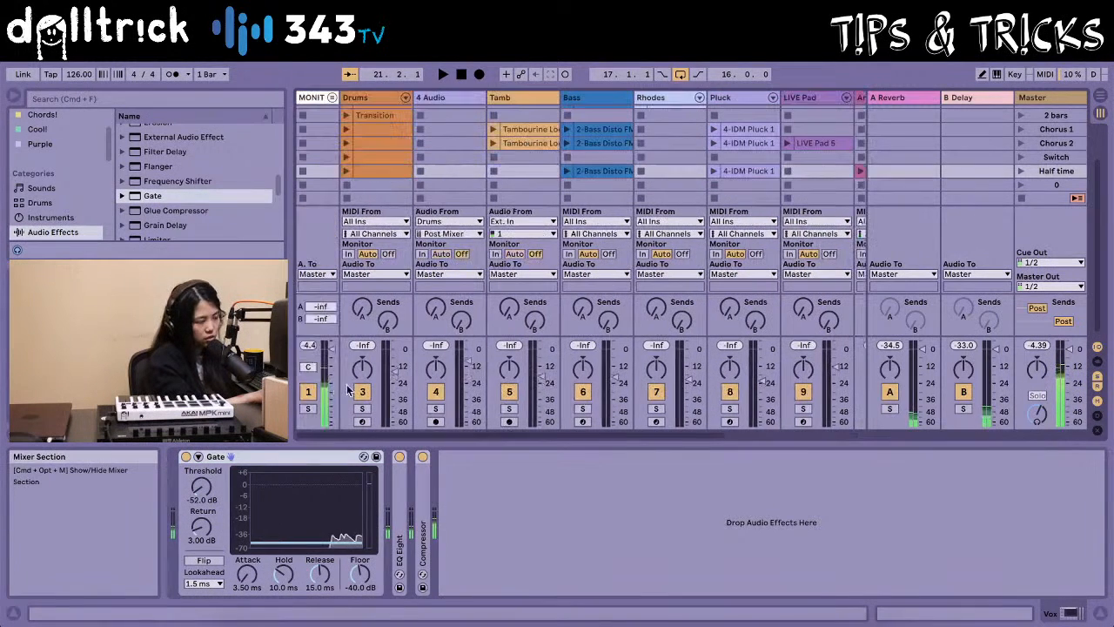
{"action": "scroll", "coordinate": [348, 392], "scroll_direction": "right", "scroll_amount": 4}
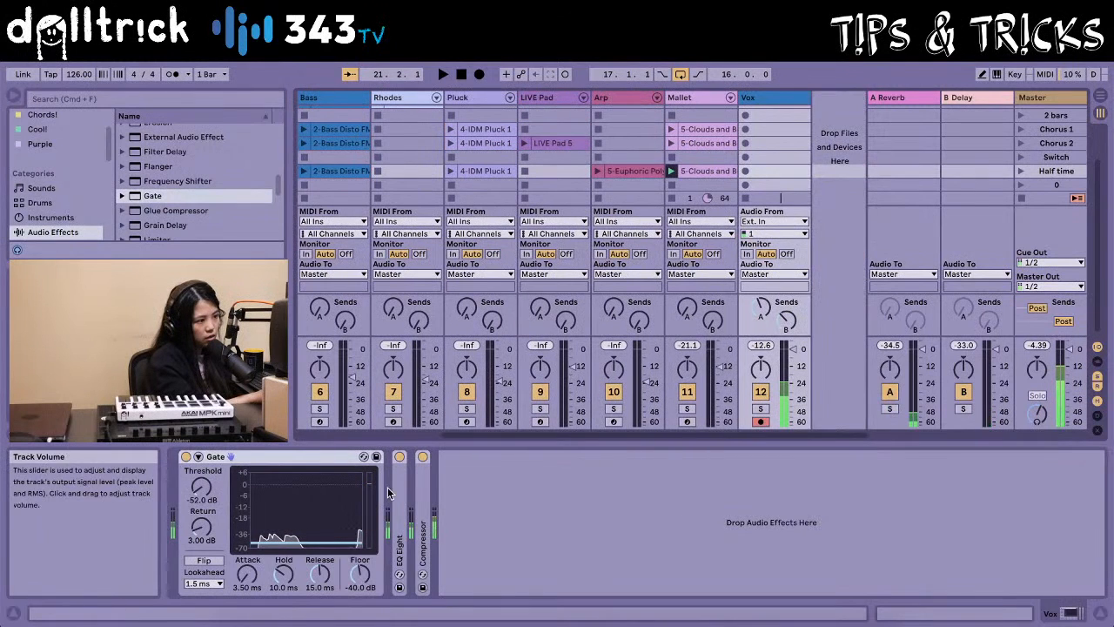
Try high and low thresholds on the Vox Gate, leave it at -60.6 dB, and bypass the device
{"action": "left_click_drag", "start_coordinate": [201, 487], "coordinate": [201, 483]}
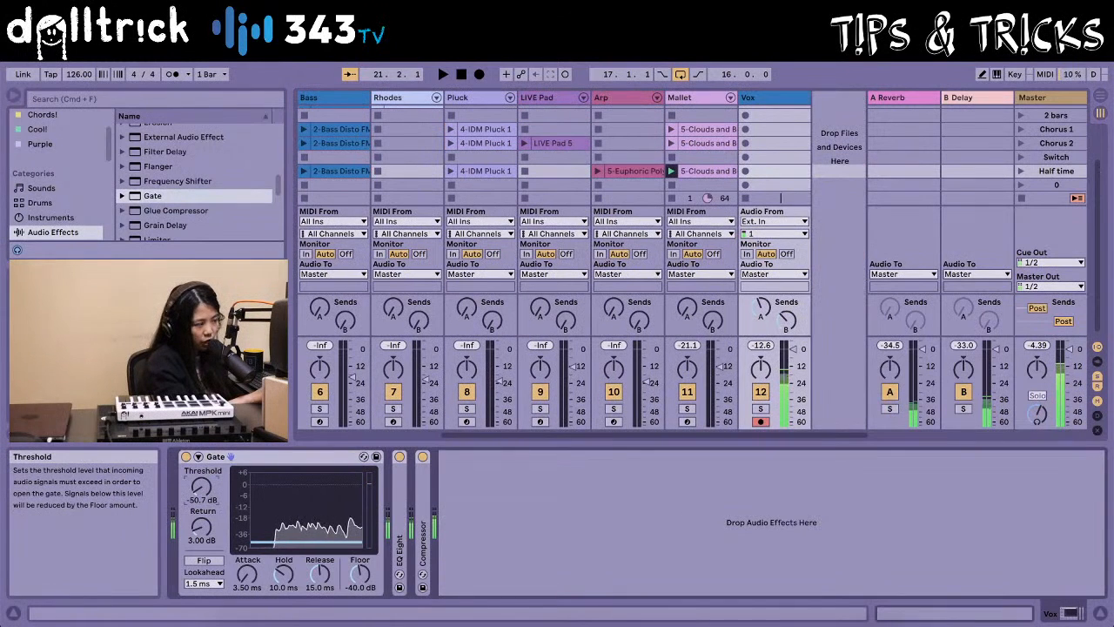
{"action": "left_click_drag", "start_coordinate": [201, 487], "coordinate": [201, 461]}
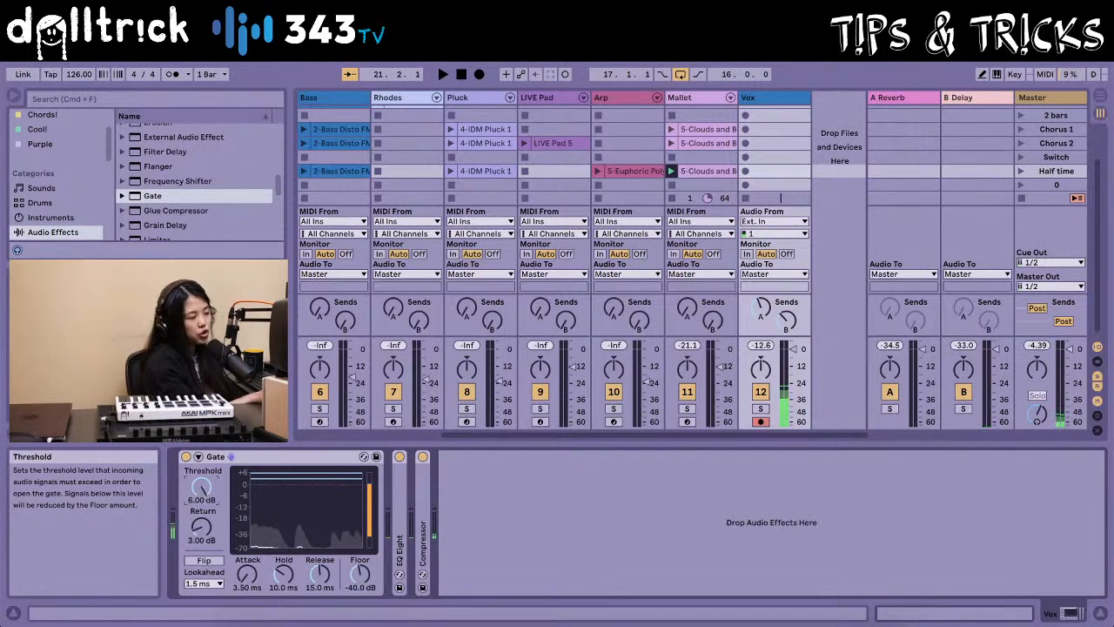
{"action": "left_click_drag", "start_coordinate": [201, 488], "coordinate": [201, 547]}
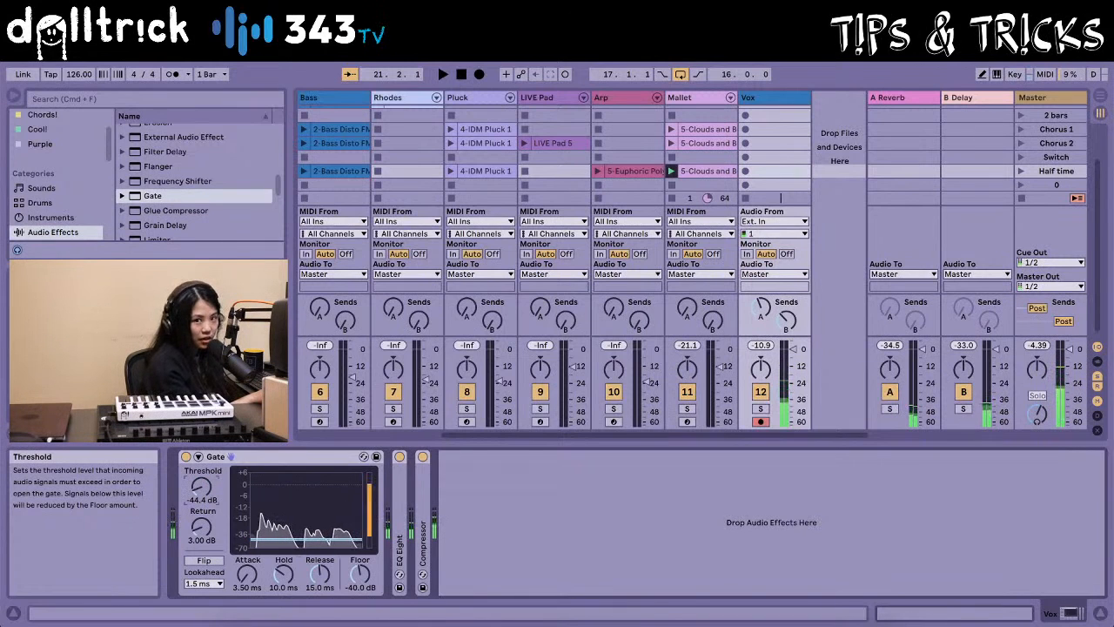
{"action": "mouse_move", "coordinate": [201, 546]}
{"action": "left_mouse_down"}
{"action": "mouse_move", "coordinate": [201, 505]}
{"action": "mouse_move", "coordinate": [201, 559]}
{"action": "left_mouse_up"}
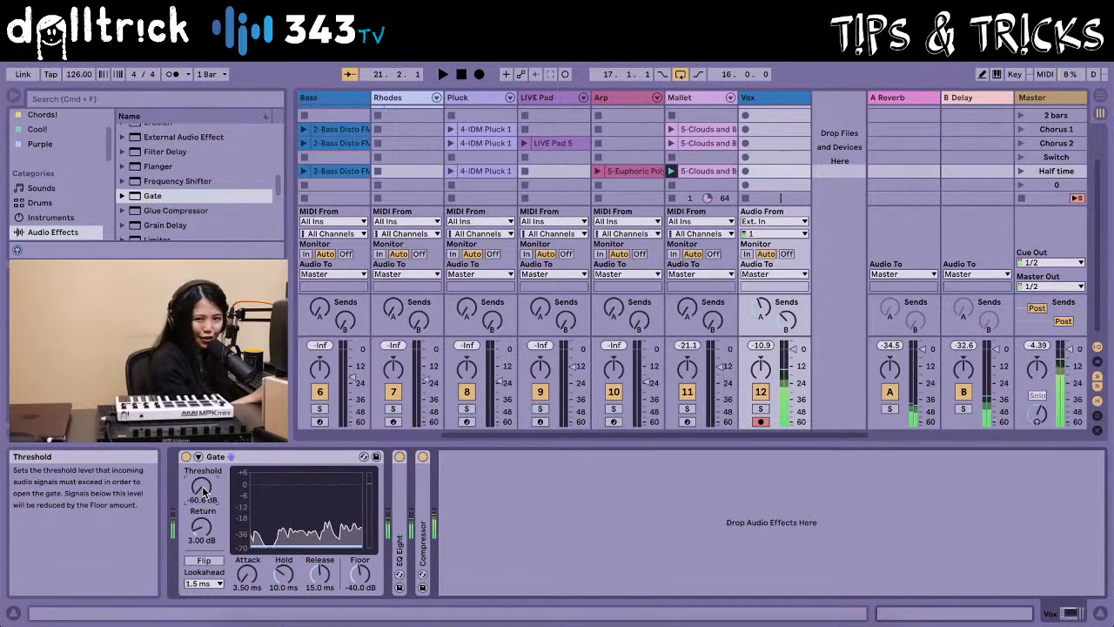
{"action": "left_click_drag", "start_coordinate": [203, 492], "coordinate": [203, 471]}
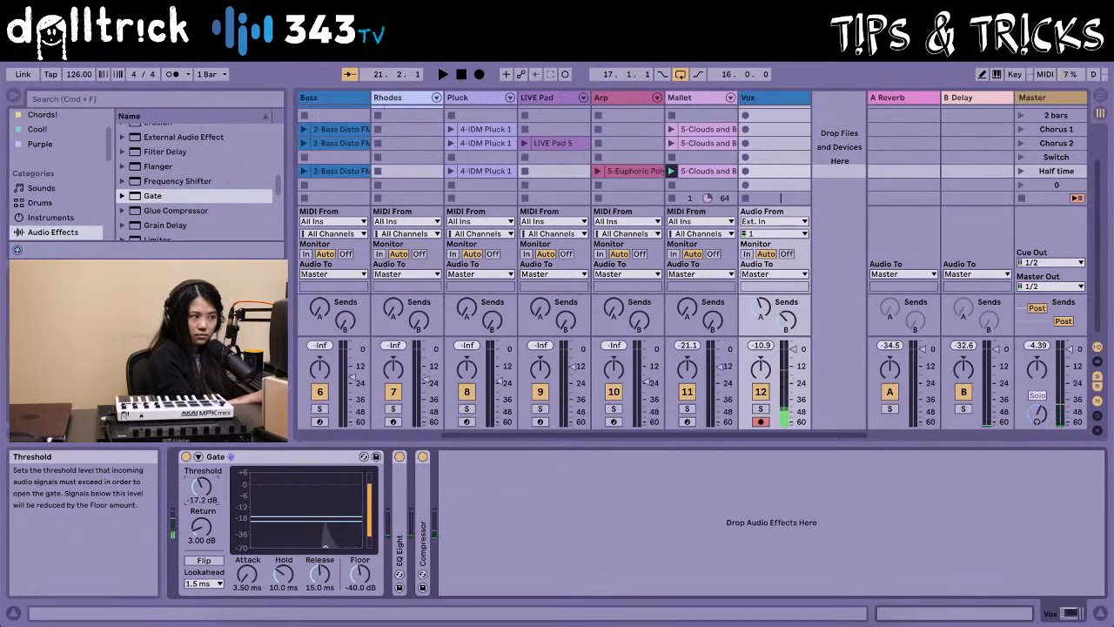
{"action": "left_click_drag", "start_coordinate": [203, 471], "coordinate": [202, 508]}
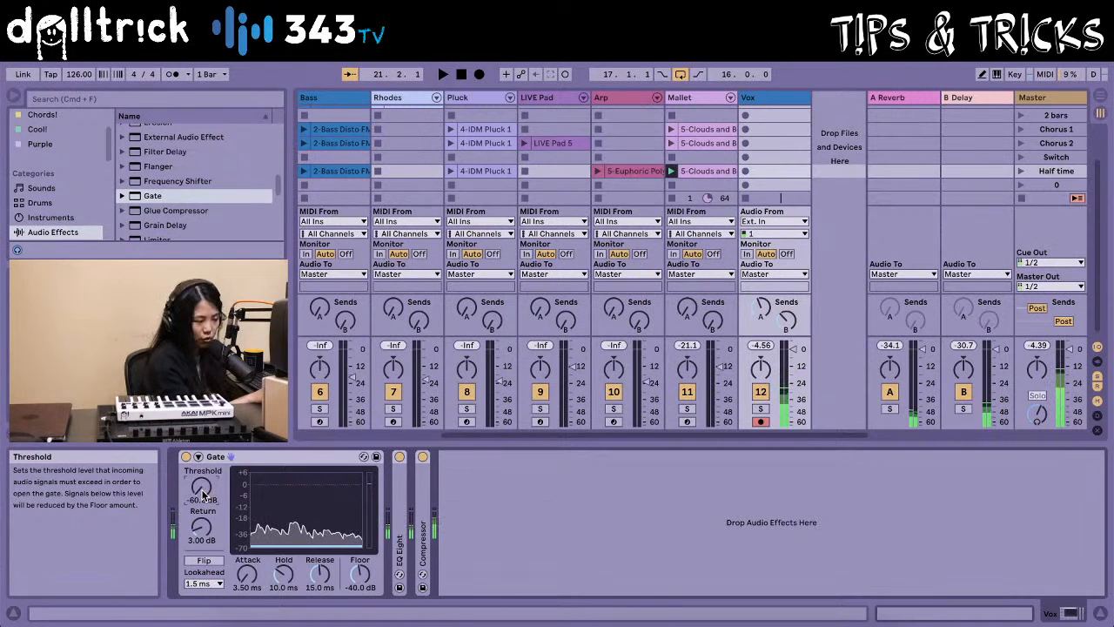
{"action": "left_click", "coordinate": [185, 456]}
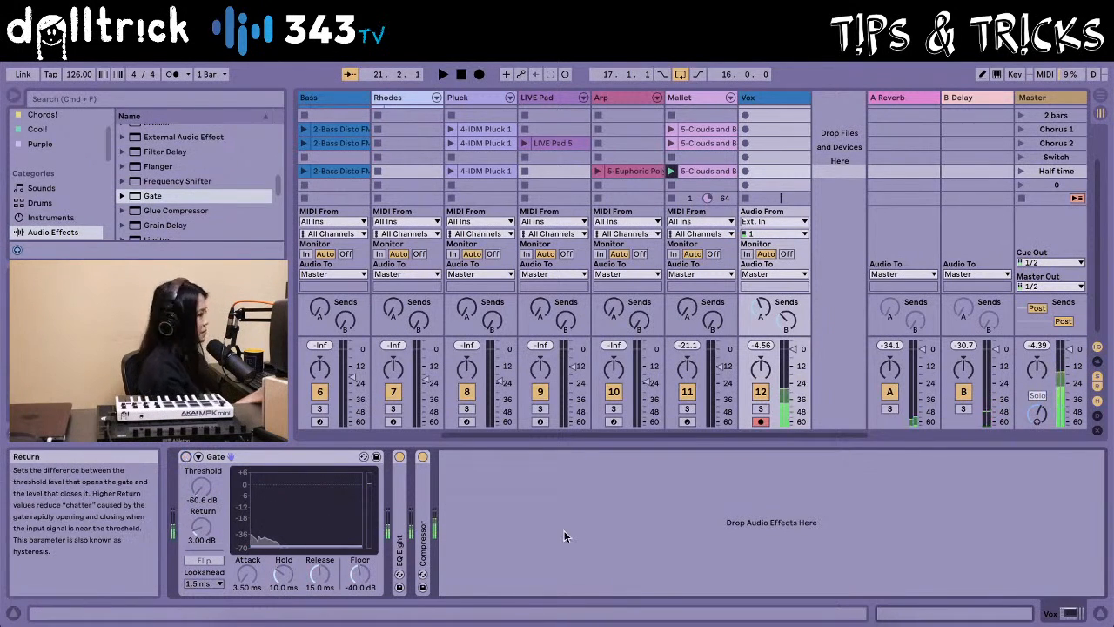
Take the Vox track out of record arm and turn the MONIT track back on
{"action": "scroll", "coordinate": [642, 417], "scroll_direction": "left", "scroll_amount": 5}
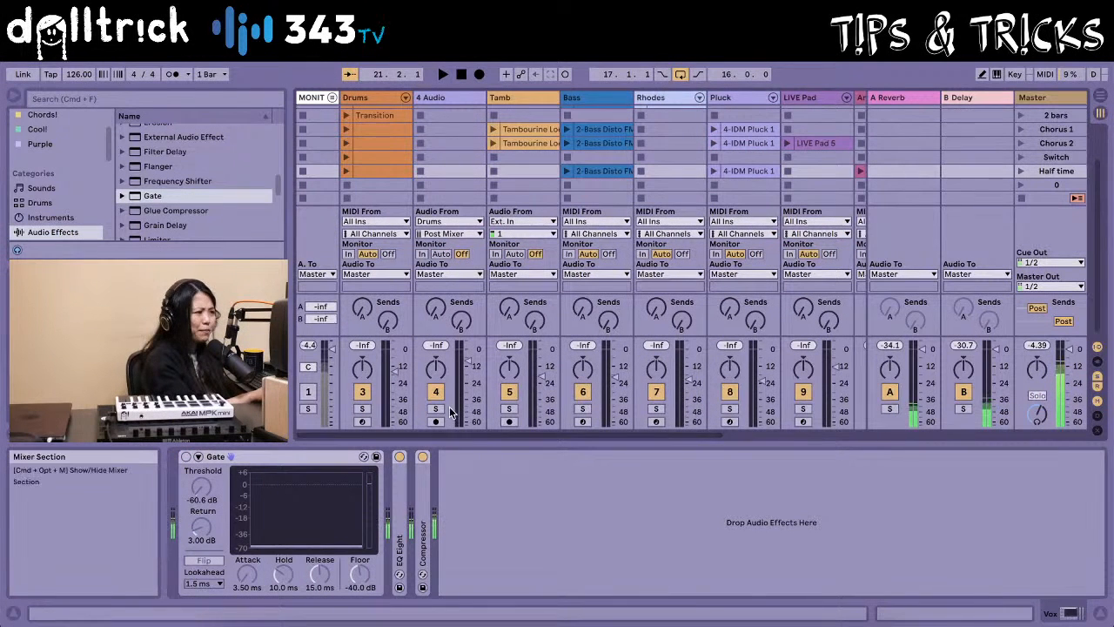
{"action": "scroll", "coordinate": [677, 381], "scroll_direction": "right", "scroll_amount": 5}
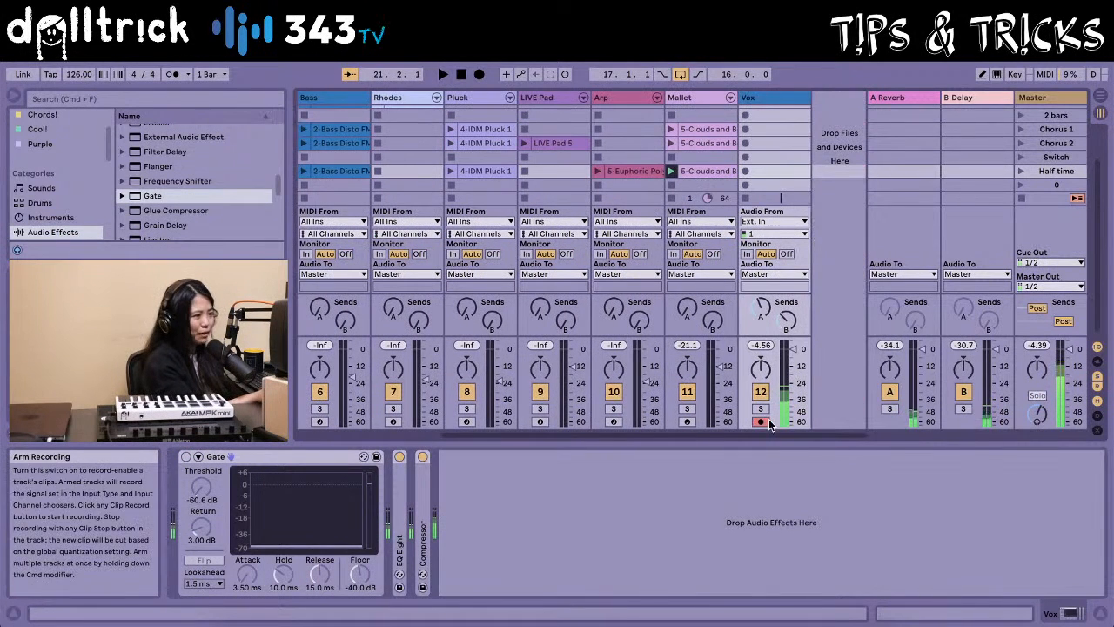
{"action": "scroll", "coordinate": [549, 357], "scroll_direction": "left", "scroll_amount": 5}
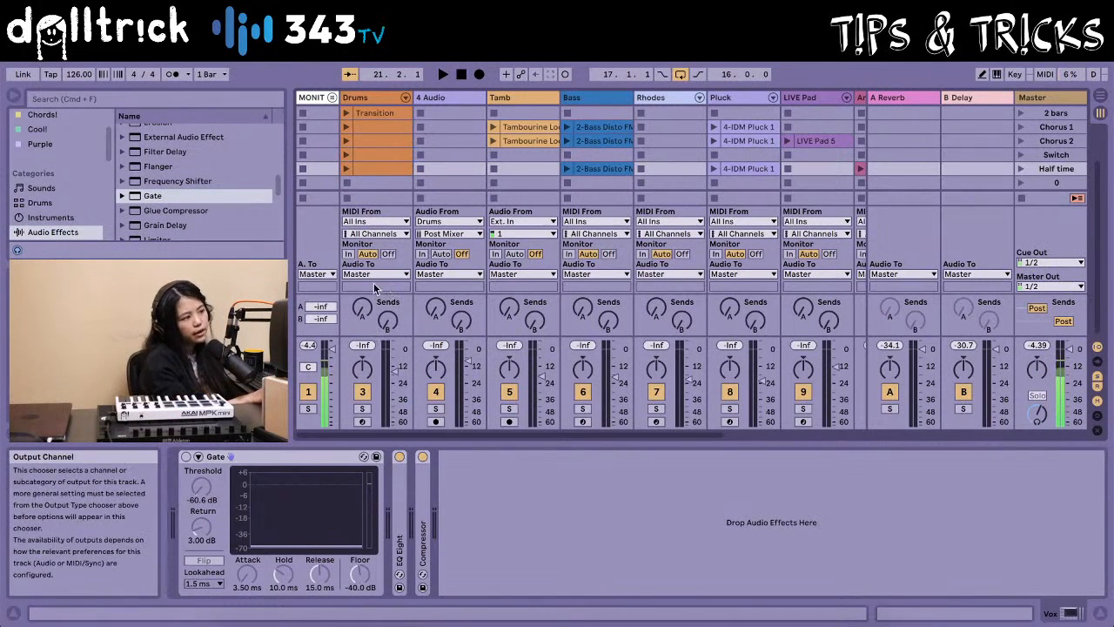
Solo the Drums track and launch its clip in the Half time scene
{"action": "left_click", "coordinate": [376, 168]}
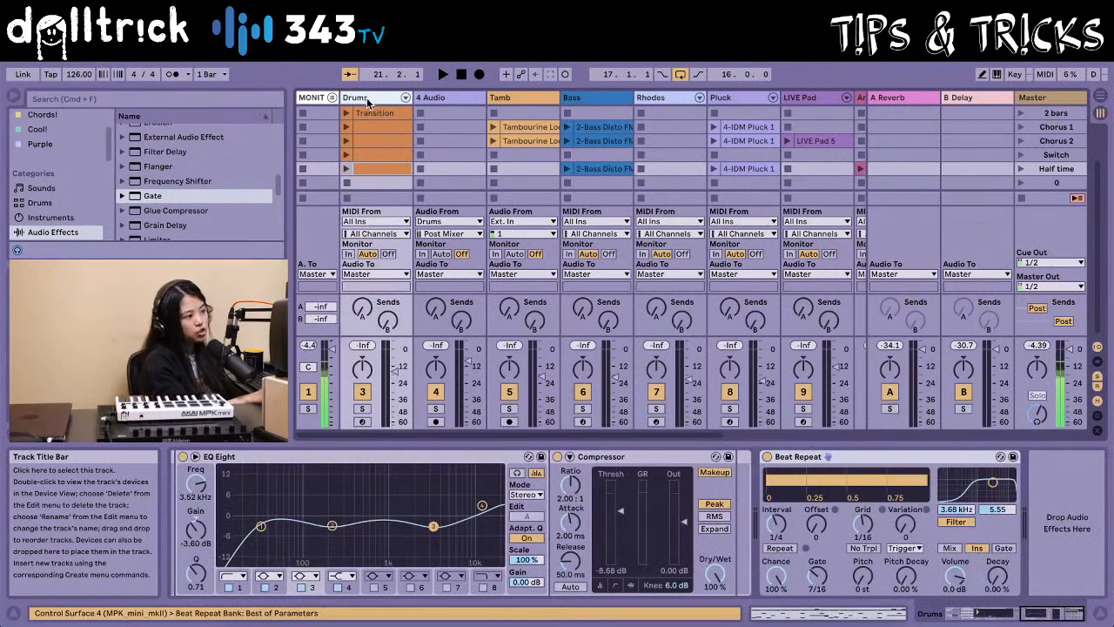
{"action": "left_click", "coordinate": [362, 409]}
{"action": "left_click", "coordinate": [347, 169]}
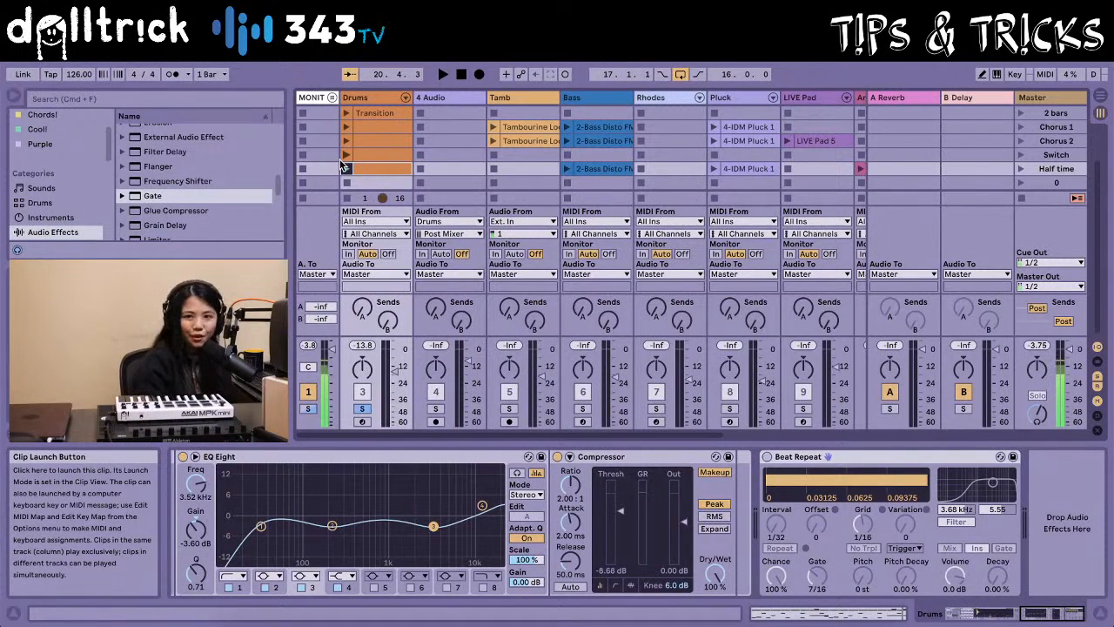
{"action": "left_click", "coordinate": [346, 168]}
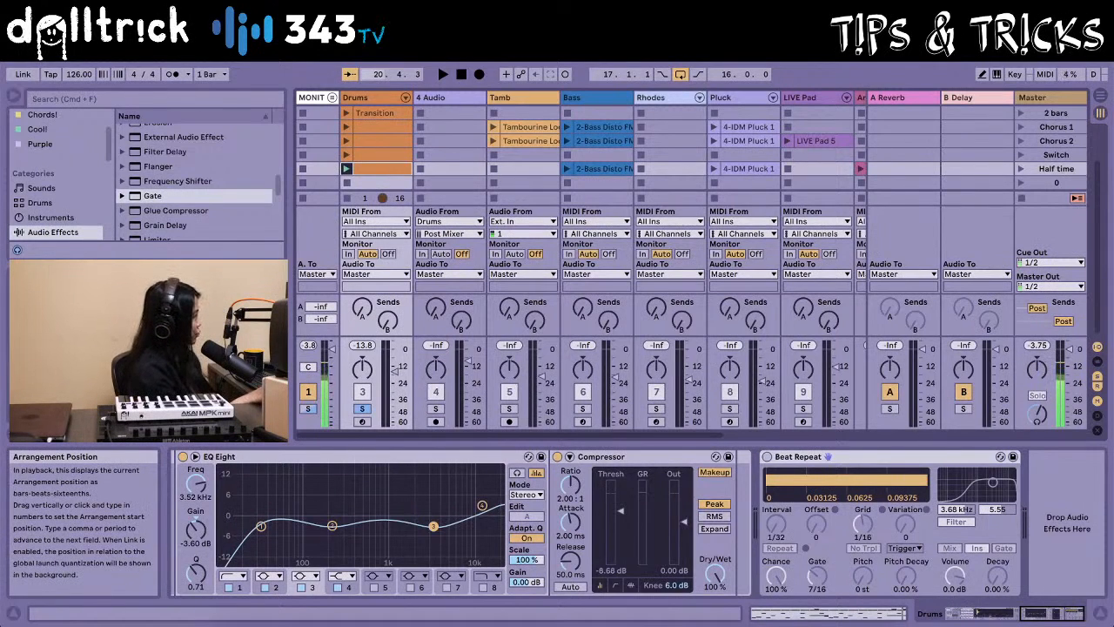